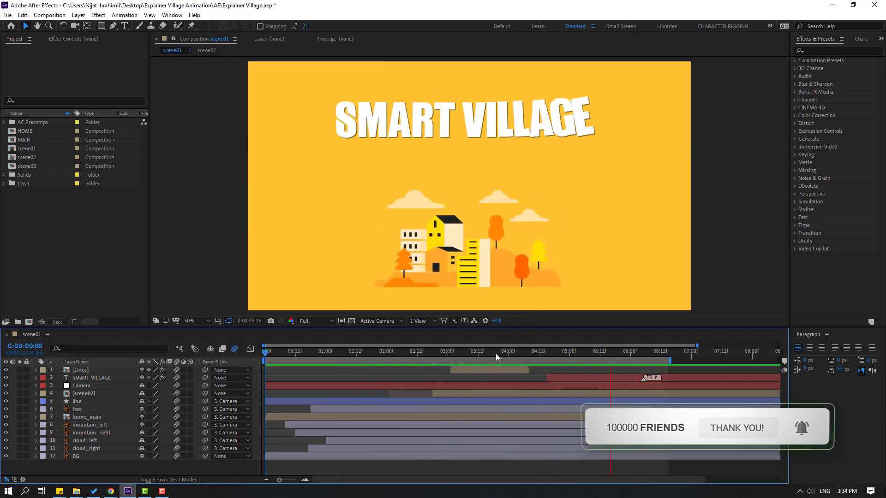
Step: Add scene03 as the top layer of scene01, starting around 4 seconds
drag(516, 353, 359, 410)
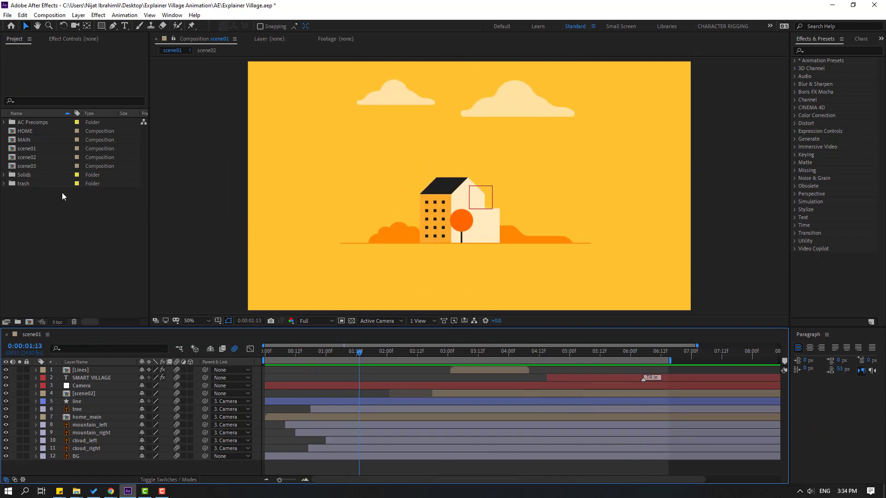
click(26, 167)
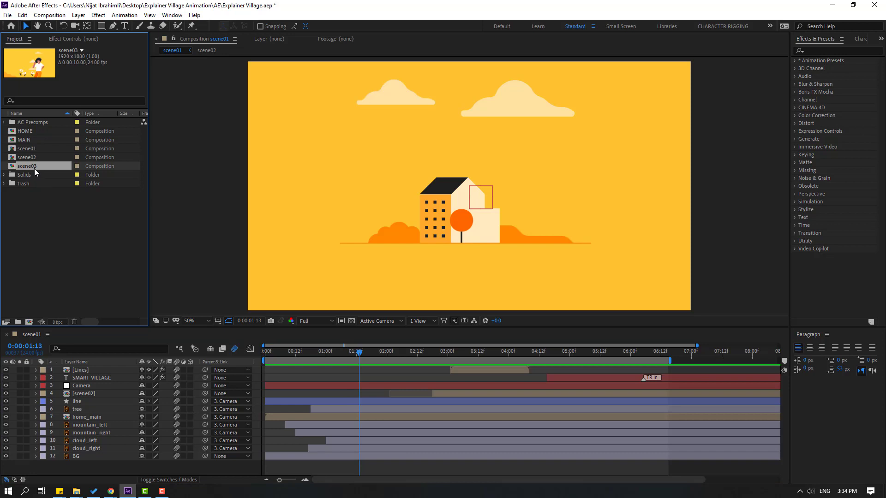
drag(34, 168, 80, 306)
drag(108, 364, 98, 369)
drag(279, 369, 682, 373)
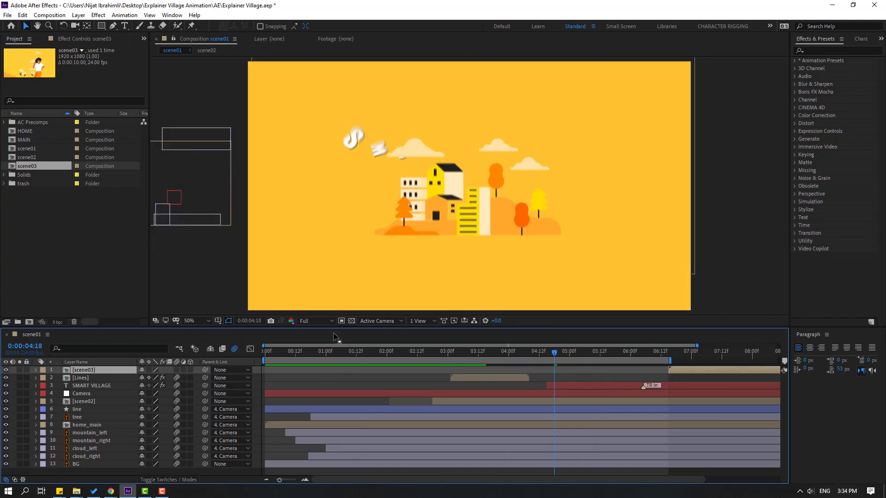
Step: Set the preview resolution to Quarter
click(308, 323)
click(318, 373)
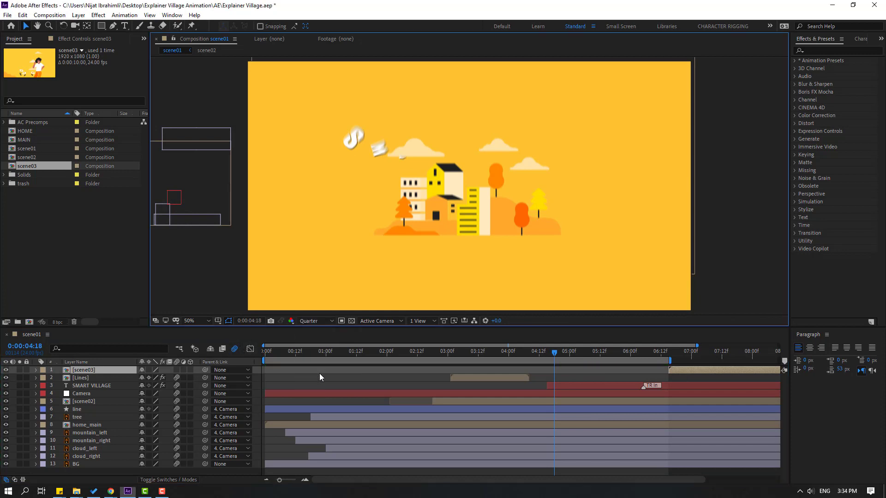
click(234, 349)
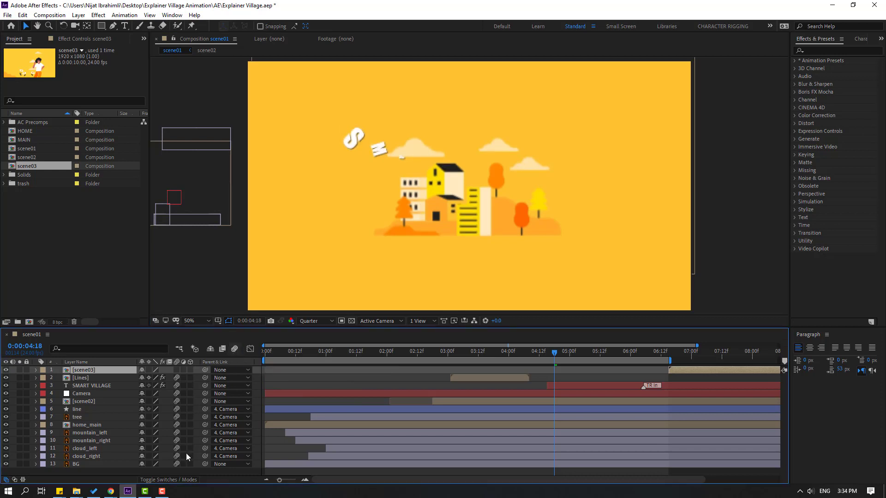
Step: Parent the SMART VILLAGE title layer to scene02 and replay its animate-in from 5:06
click(106, 387)
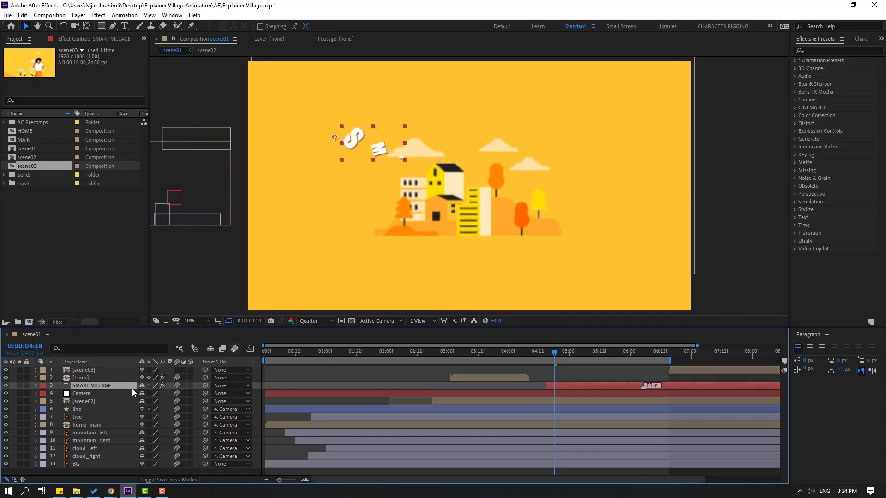
drag(557, 353, 634, 354)
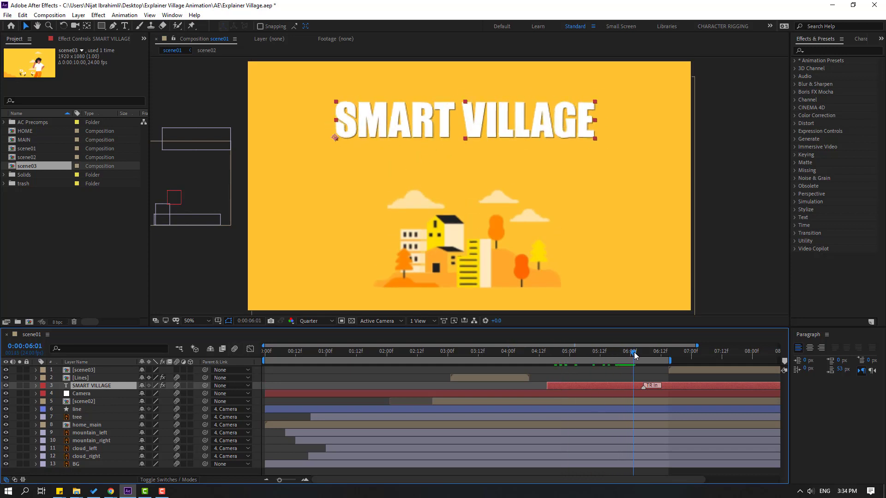
drag(204, 387, 81, 402)
mouse_move(522, 350)
mouse_down()
mouse_move(588, 366)
mouse_move(638, 360)
mouse_up()
click(85, 402)
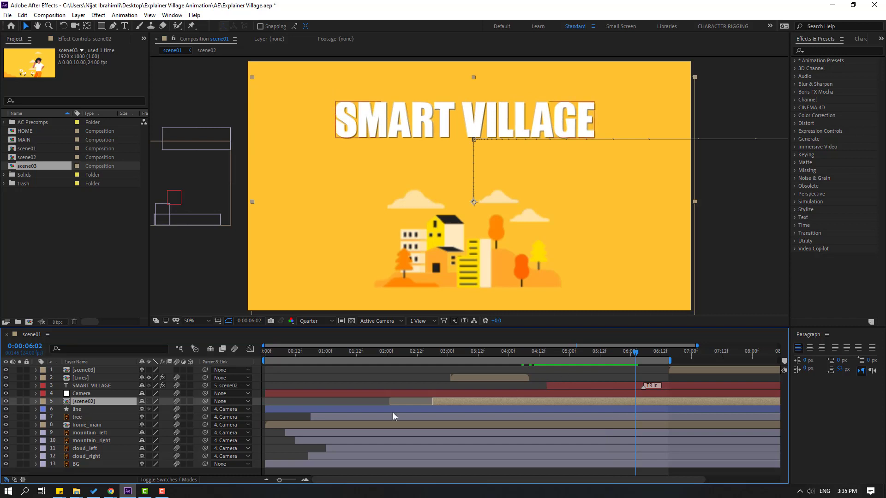
Step: Add a scene02 Position keyframe at 6:02 and delay scene03 to start around 7:12
key(p)
click(13, 409)
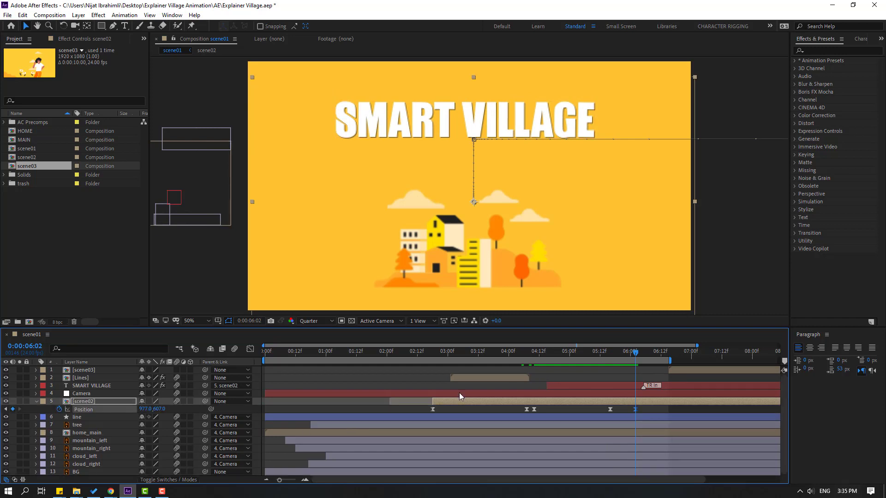
drag(644, 350, 678, 355)
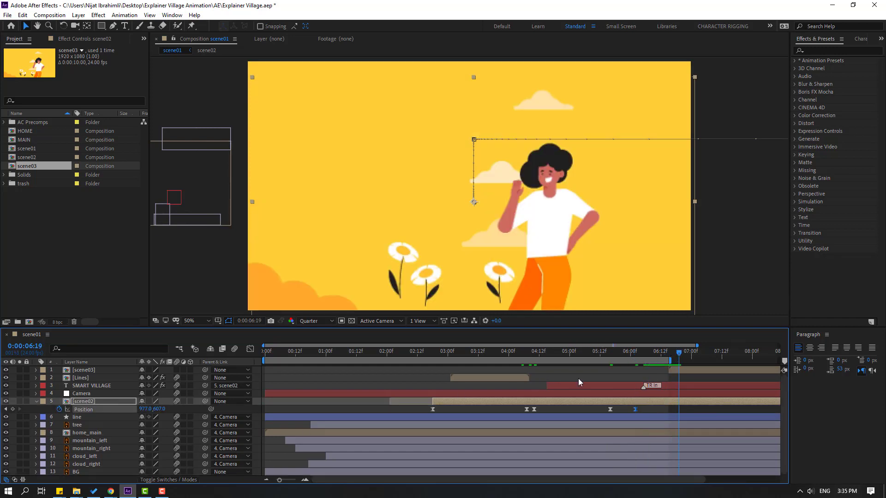
click(705, 372)
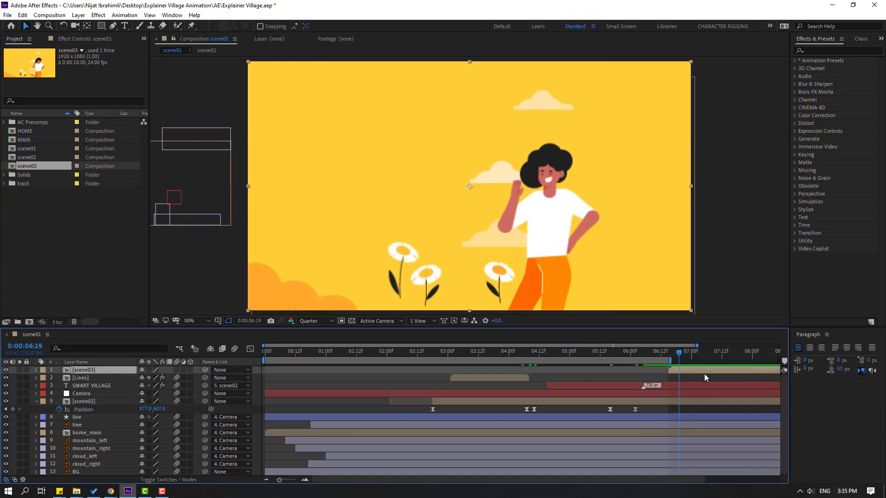
drag(708, 372, 746, 372)
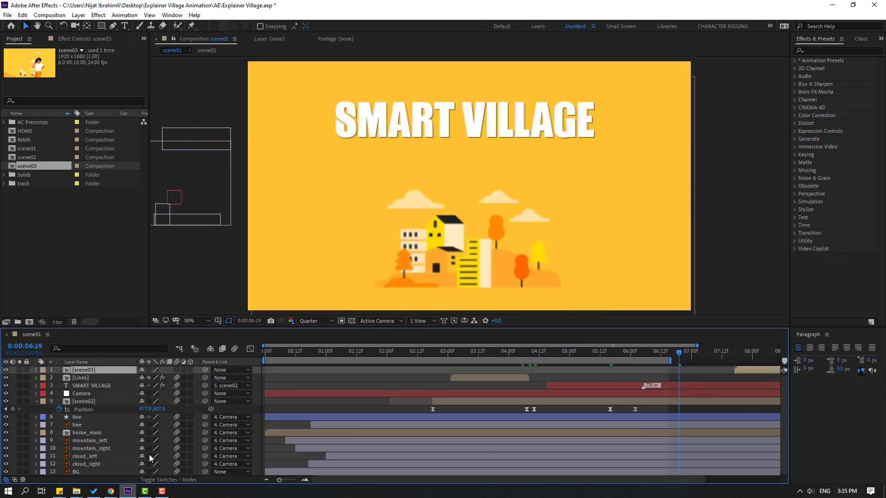
Step: Keyframe scene02 sliding down out of frame to Y 1562 at 6:19
click(84, 403)
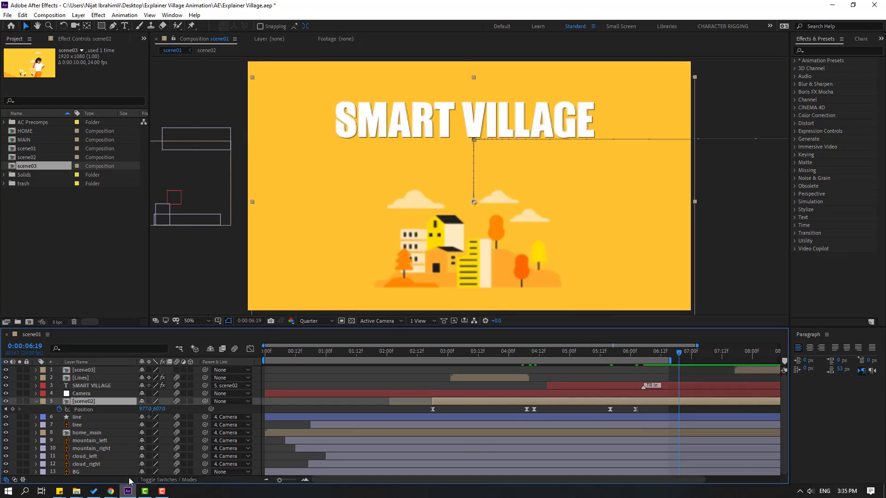
drag(158, 409, 217, 409)
drag(649, 356, 658, 360)
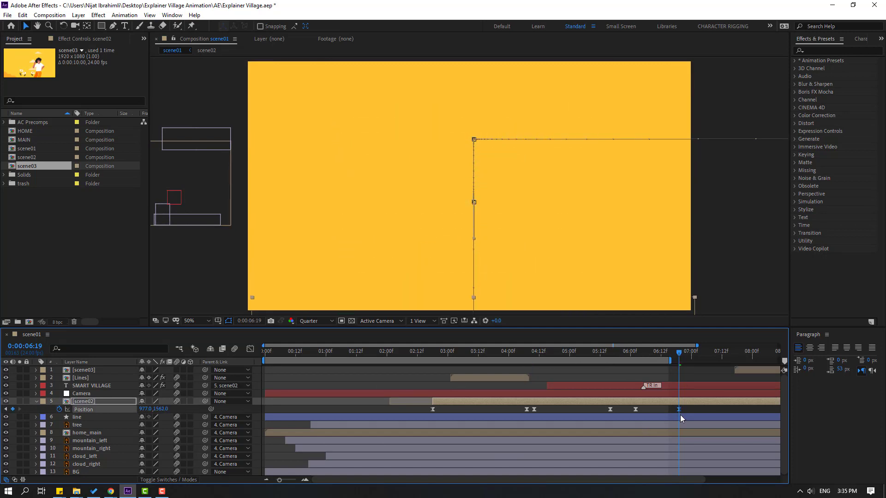
Step: Sharpen the easing of scene02's last two Position keyframes in the speed graph and preview
drag(688, 408, 630, 419)
click(249, 350)
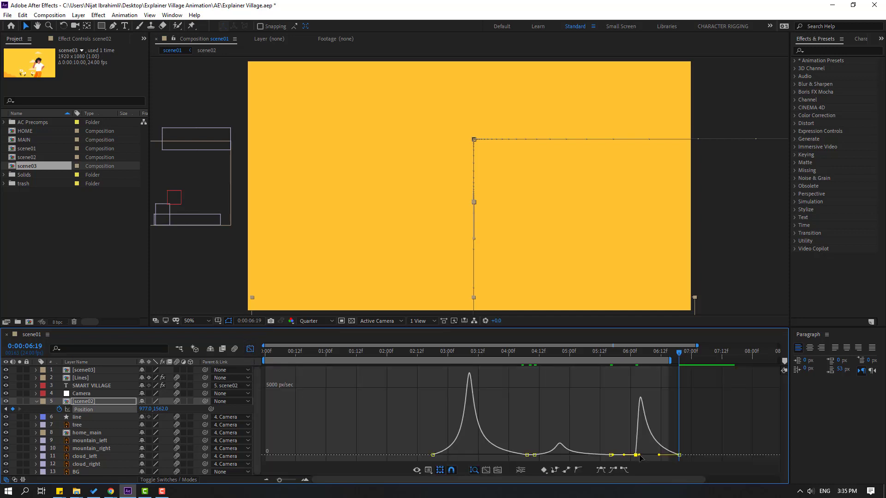
drag(639, 455, 647, 456)
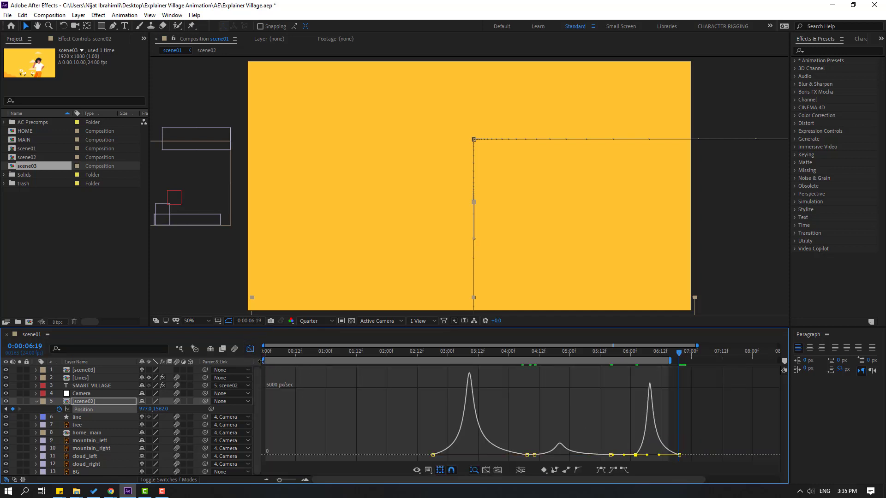
key(space)
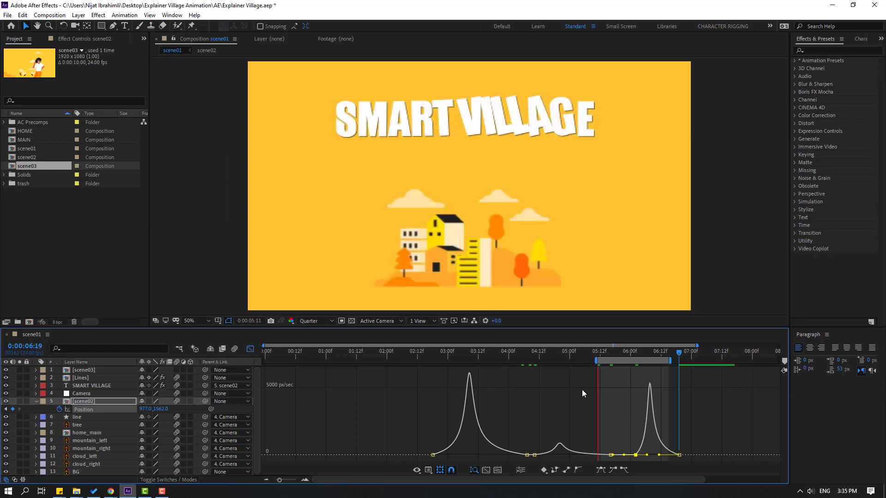
key(space)
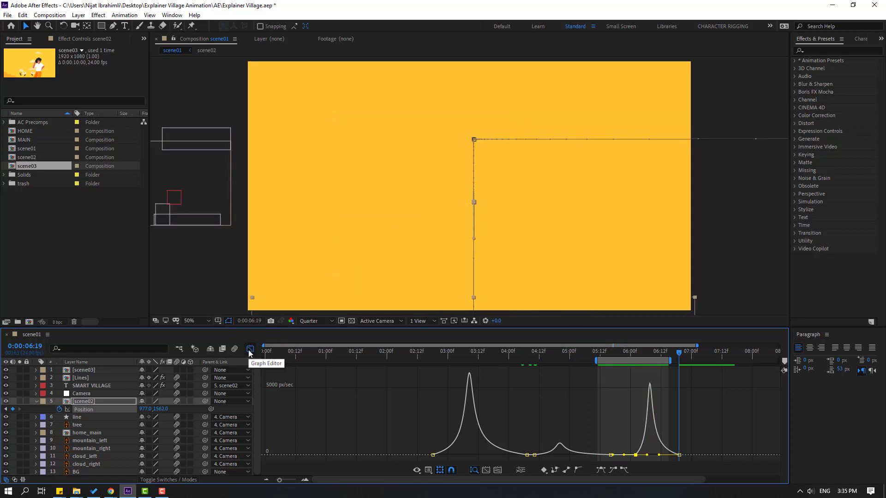
click(250, 349)
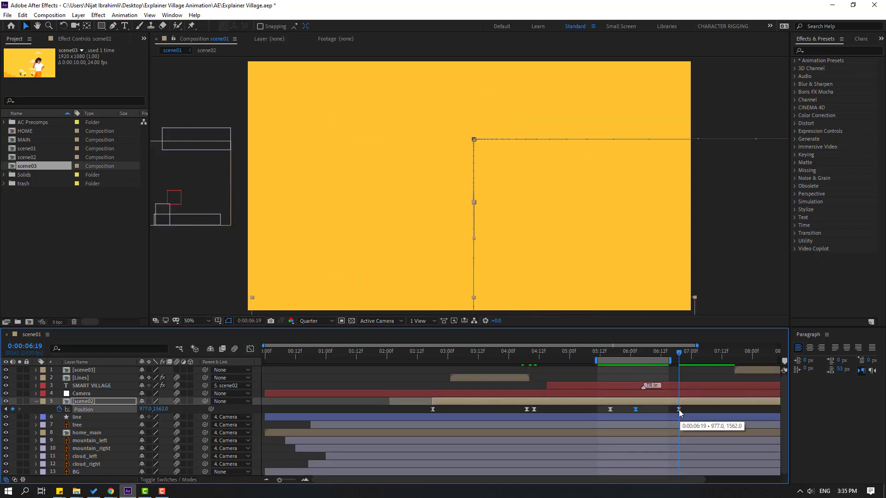
Step: Extend the work area to about 7:21 and move scene02's last Position keyframe to about 7:15
drag(670, 362, 733, 363)
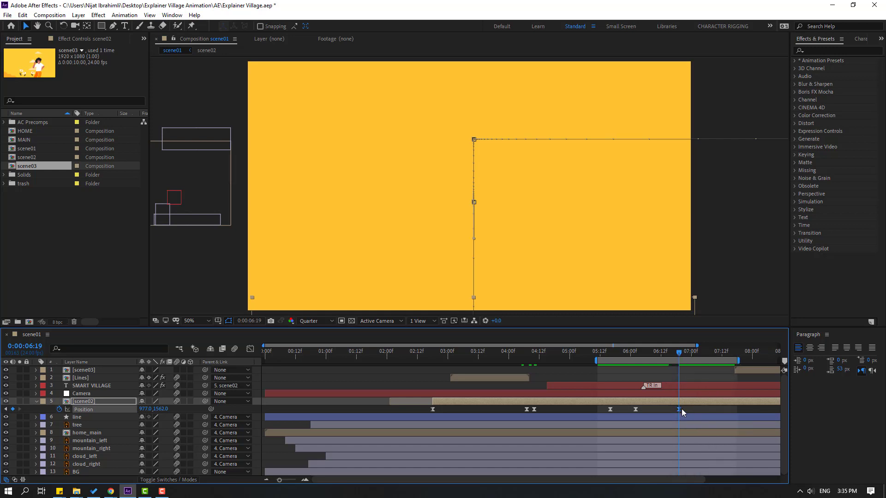
drag(679, 409, 729, 410)
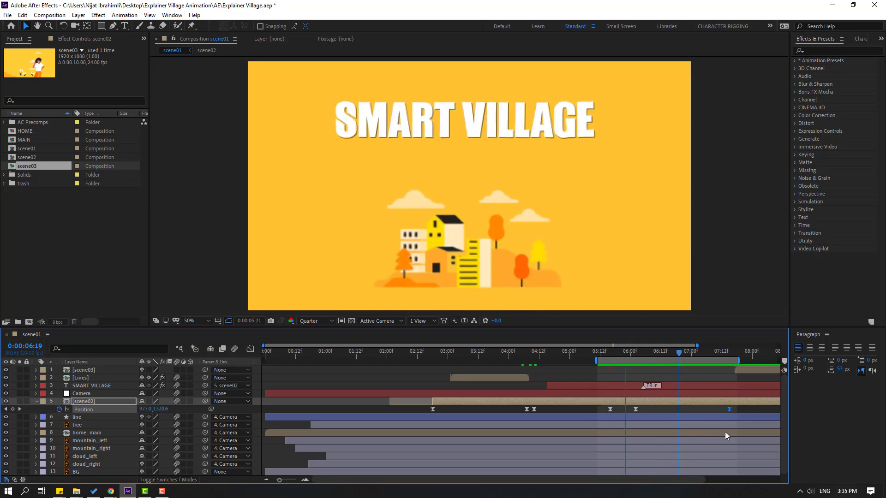
key(space)
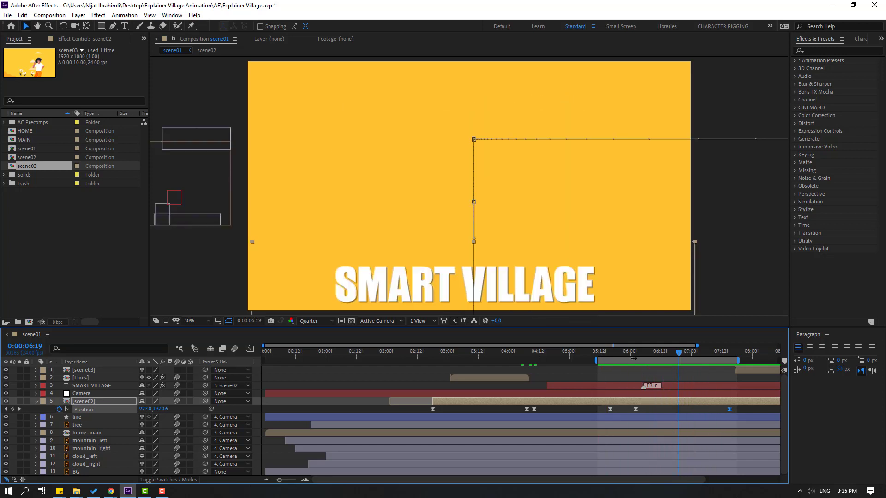
click(634, 358)
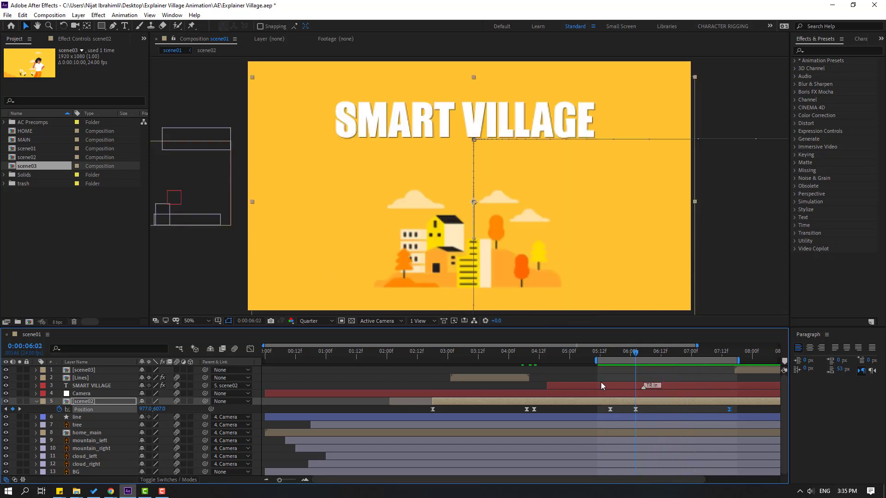
click(89, 371)
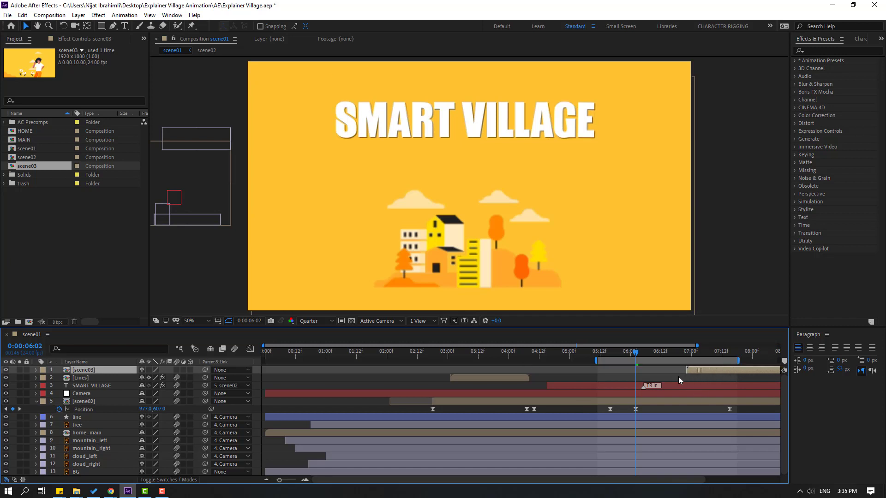
Step: Keyframe scene03's Position from Y -540 at about 6:23 to Y 540 at 7:15
drag(669, 358, 691, 358)
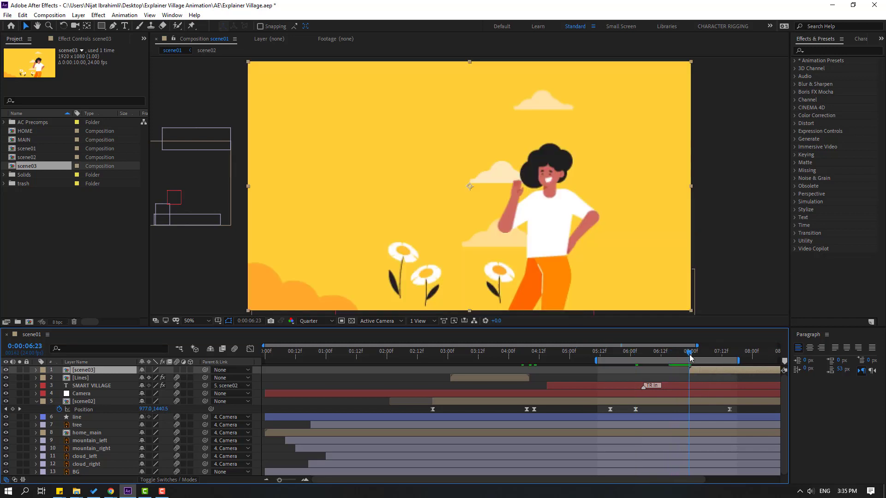
key(p)
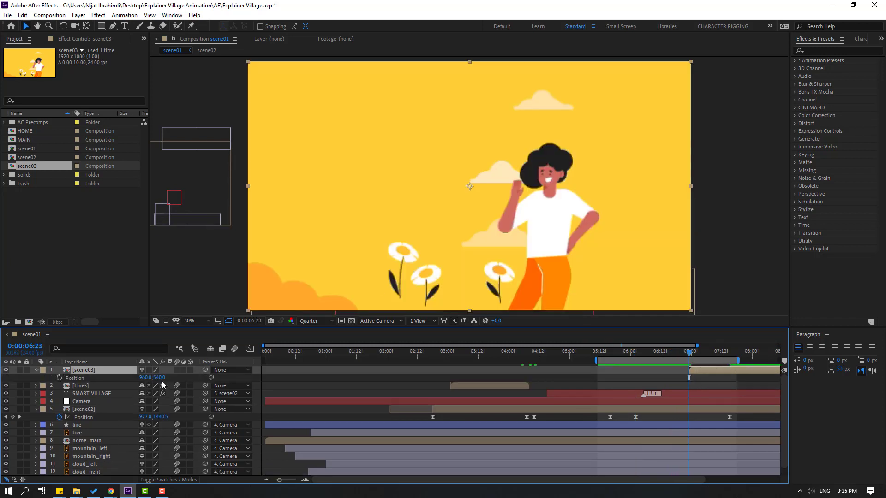
drag(158, 378, 81, 395)
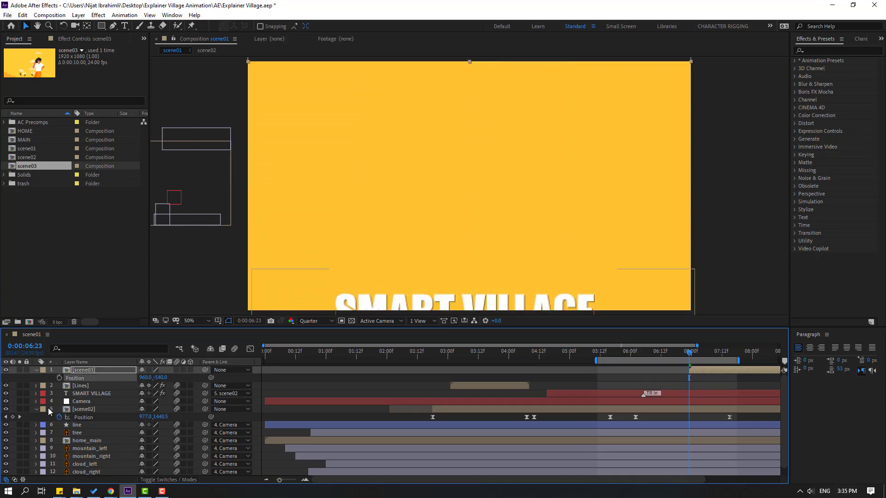
click(59, 378)
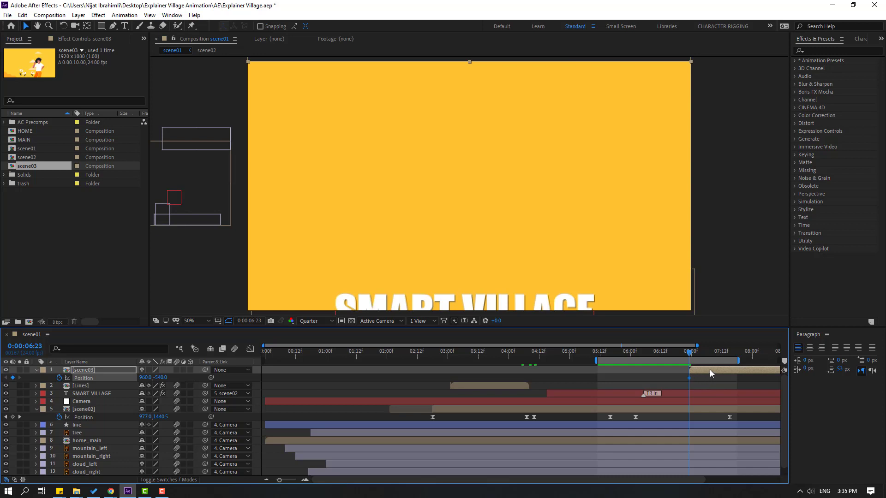
drag(710, 374, 718, 356)
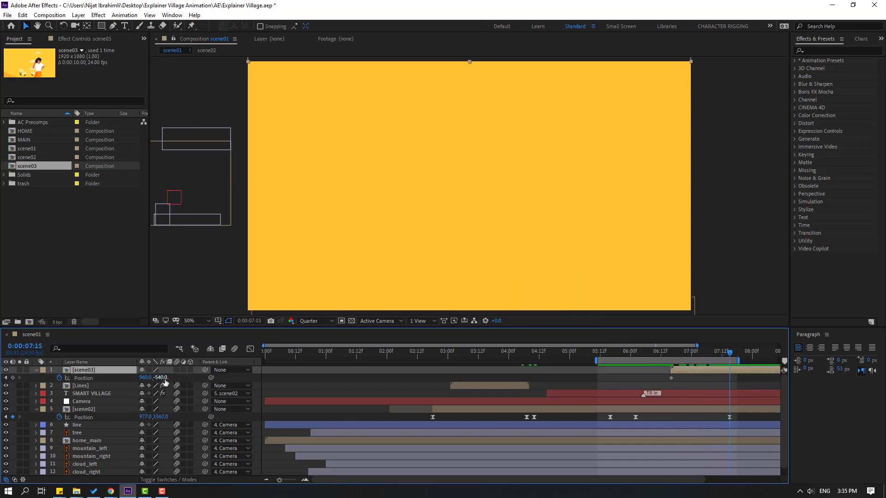
drag(165, 382, 650, 396)
Step: Apply Easy Ease to scene03's Position keyframes and shape the speed curve to start fast, settle slowly
right_click(672, 382)
mouse_move(703, 369)
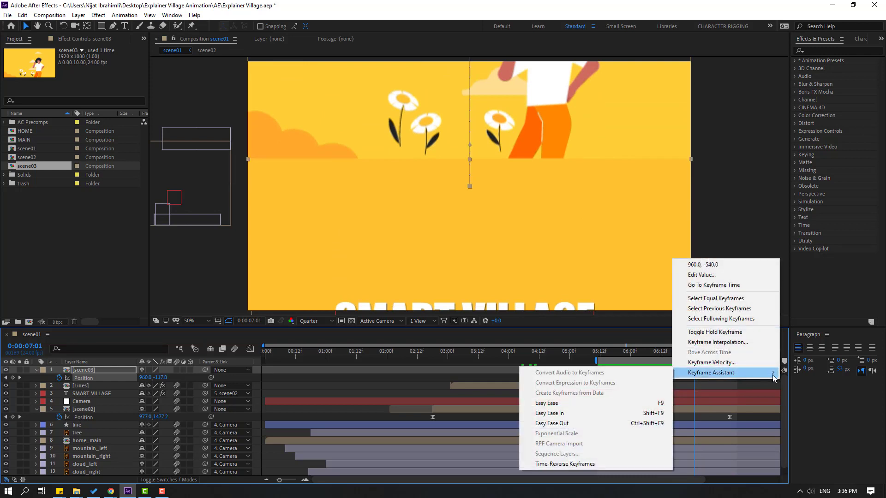
click(666, 401)
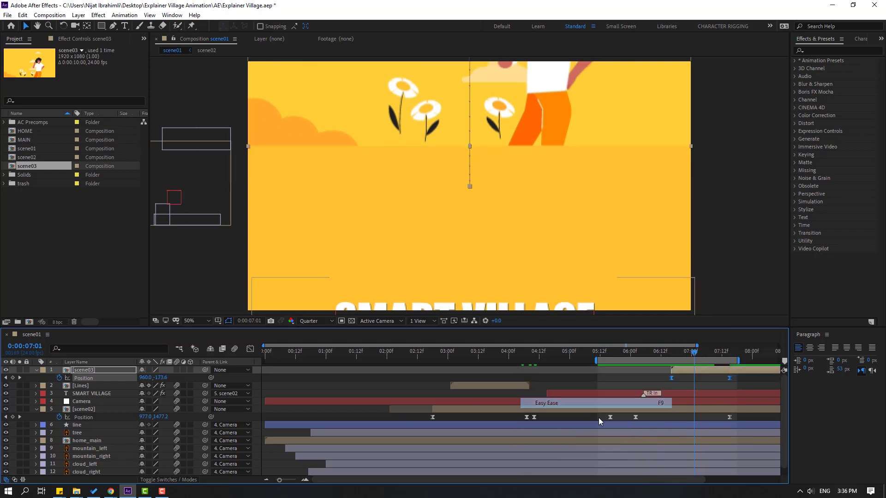
click(250, 349)
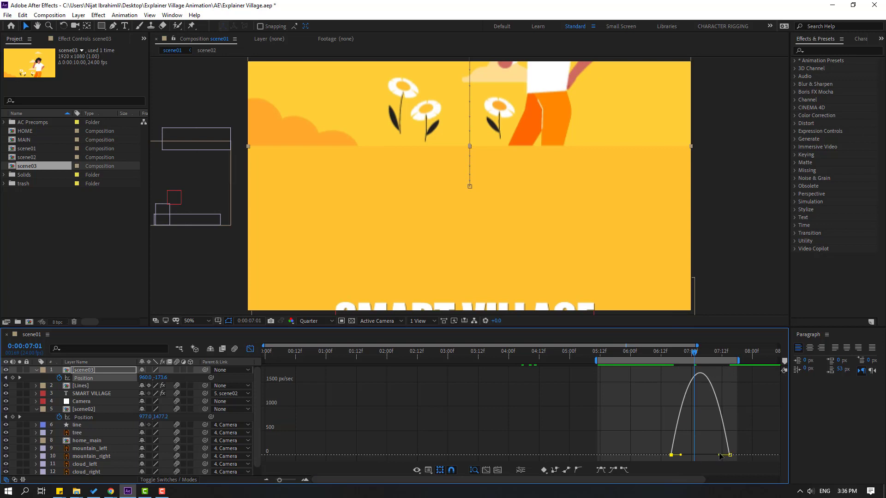
drag(718, 456, 708, 455)
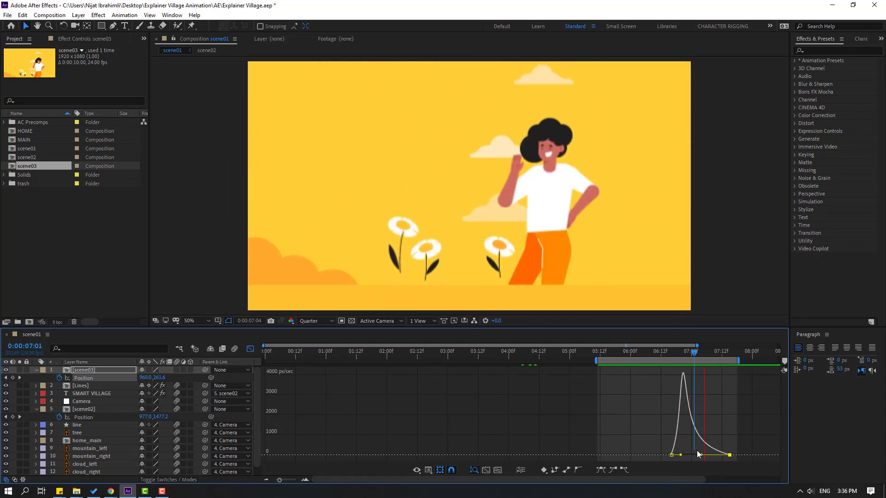
click(250, 349)
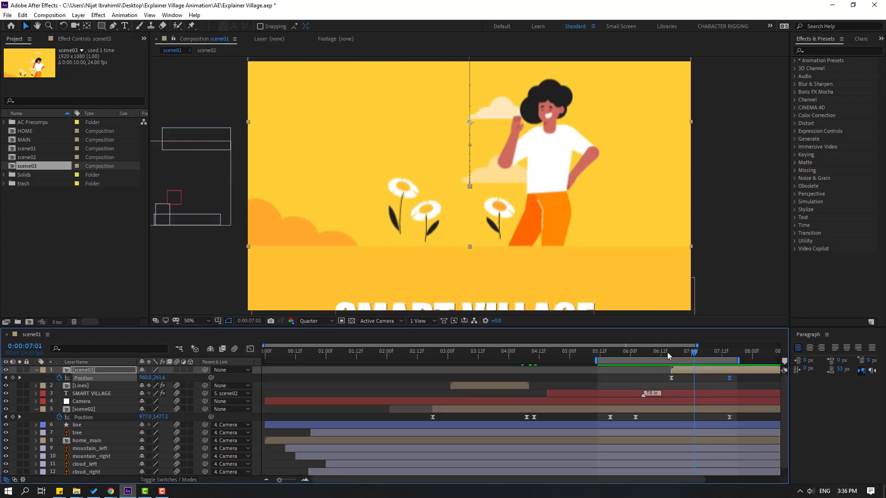
drag(667, 355, 687, 356)
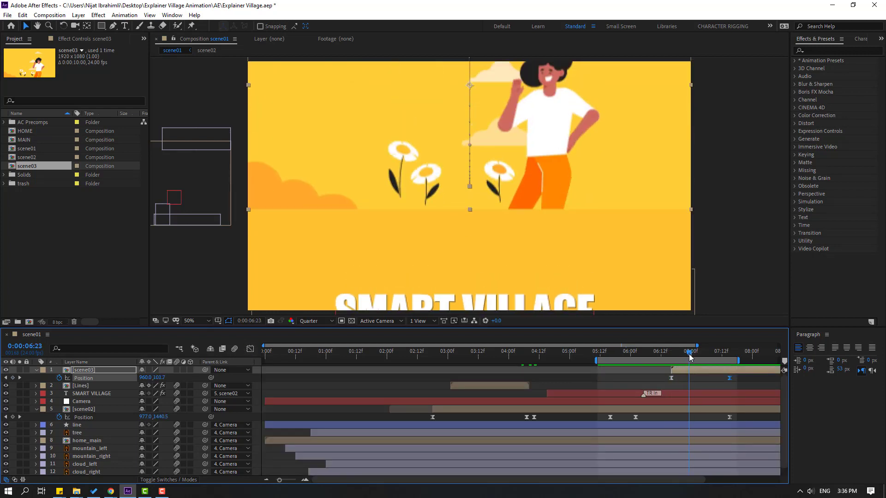
Step: Enable layer and composition motion blur, shift scene03 slightly earlier, and preview the transition
click(177, 370)
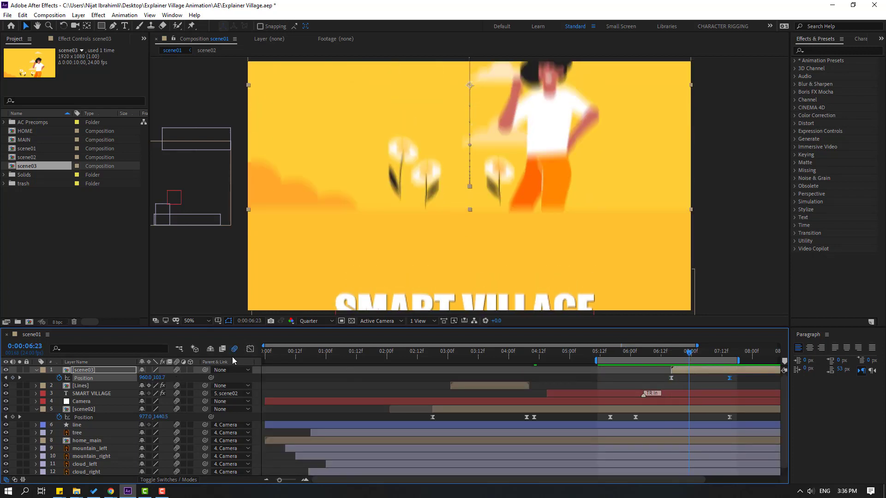
click(233, 349)
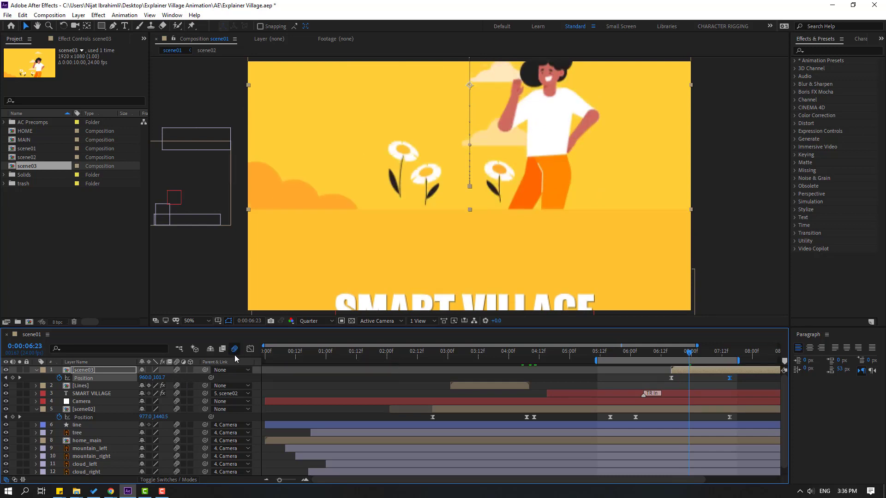
click(234, 349)
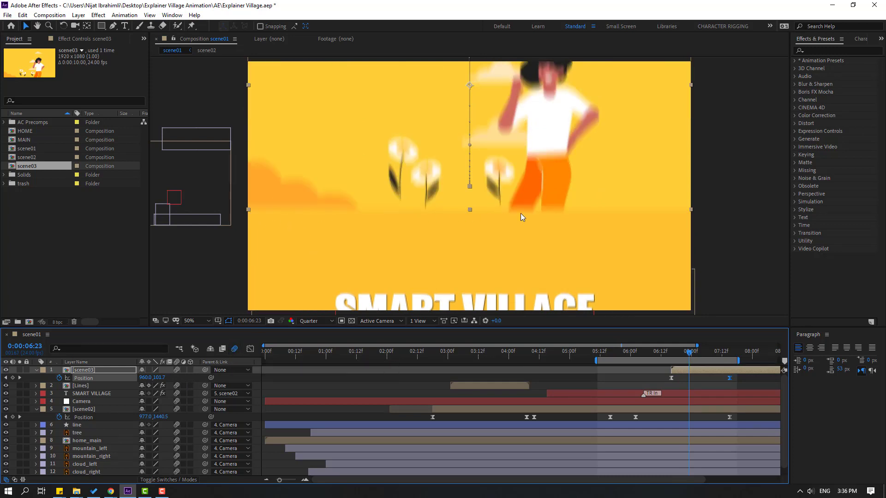
click(234, 349)
drag(688, 354, 675, 374)
click(663, 358)
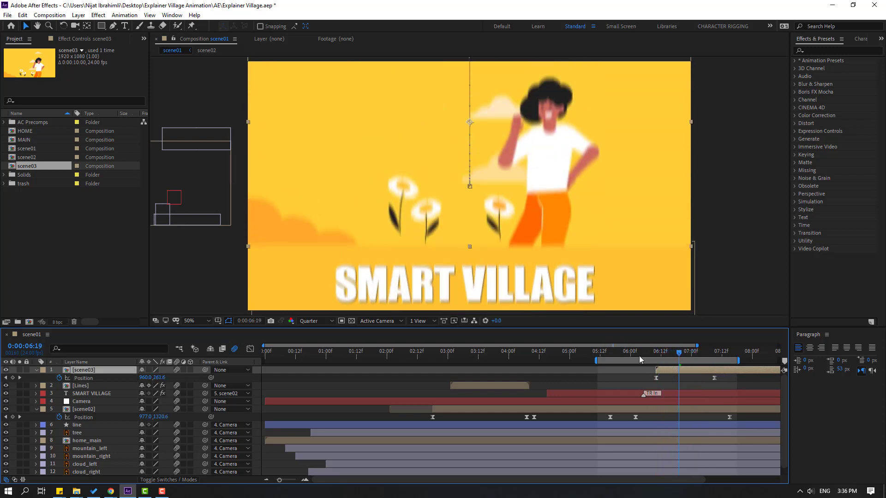
click(663, 362)
key(space)
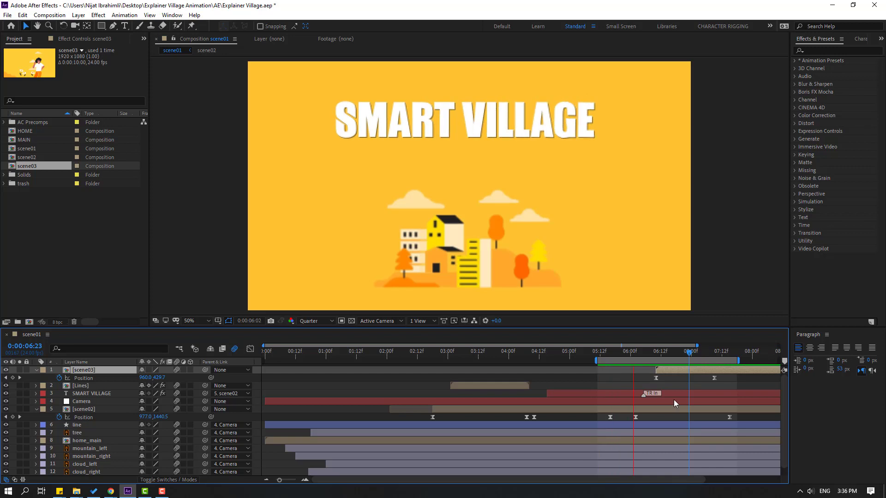
click(95, 372)
Step: Open scene03, preview it with flower_1, flower_2 and flower_3 selected, then select flower_3 alone
double_click(90, 371)
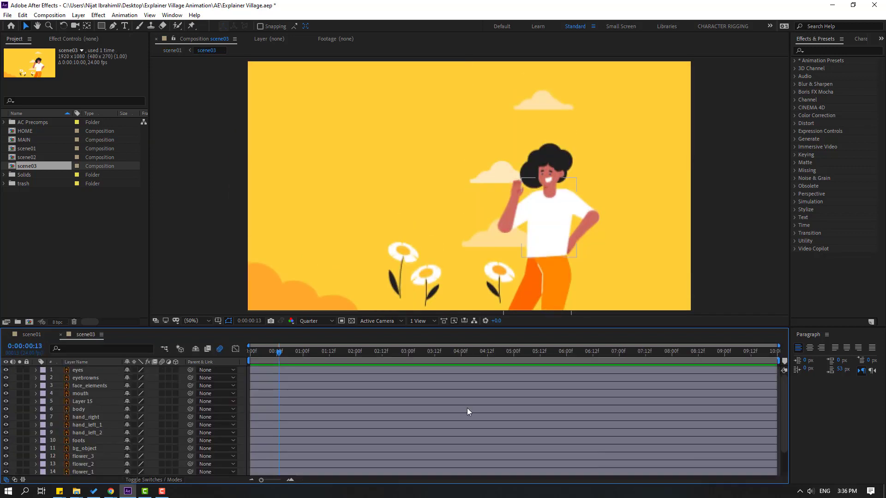
click(397, 266)
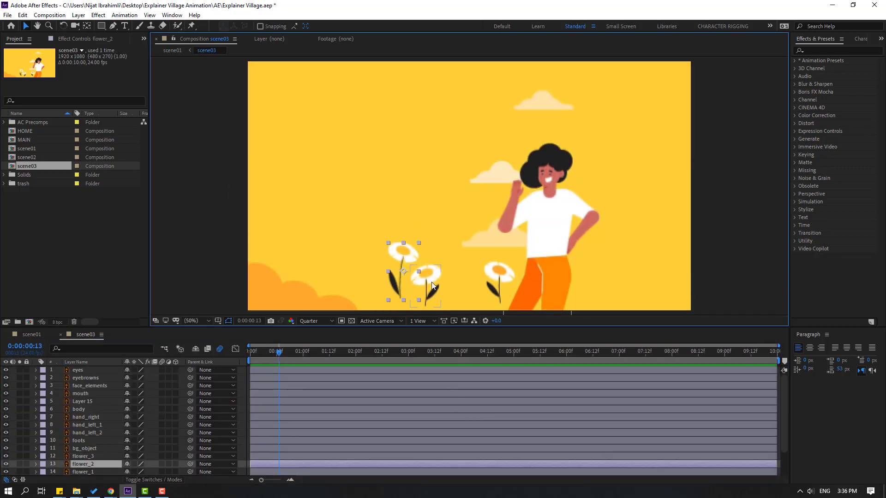
shift+click(432, 286)
shift+click(485, 279)
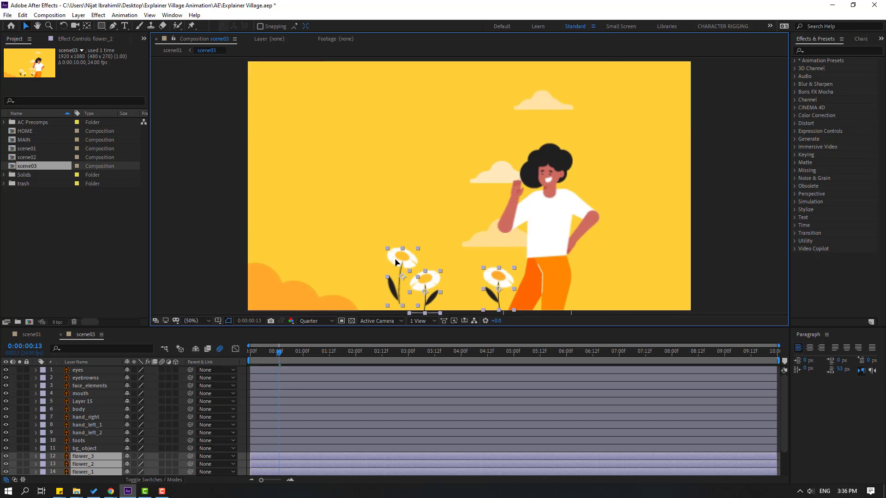
key(space)
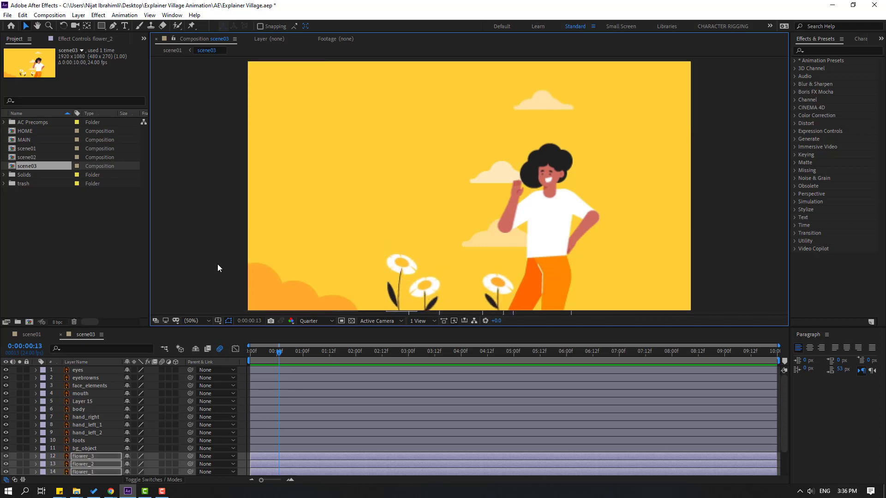
click(217, 267)
click(497, 281)
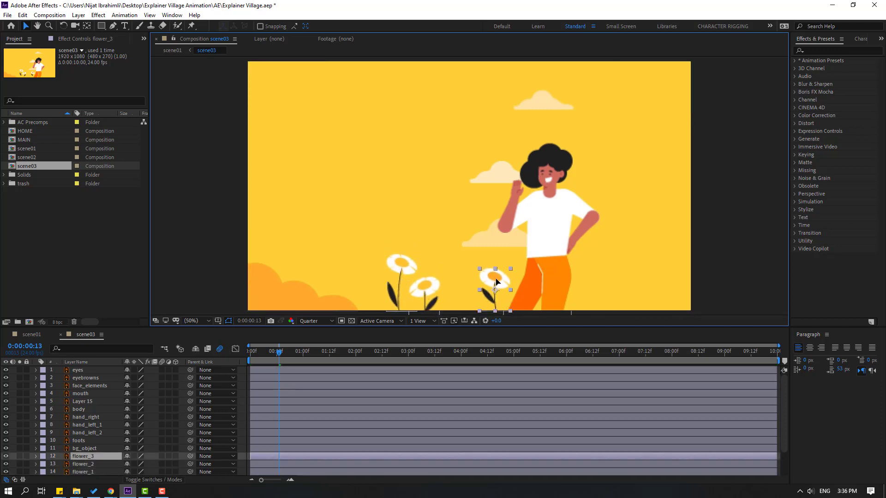
Step: Set the preview to Full resolution and move hand_left_1's anchor point to the elbow
key(Return)
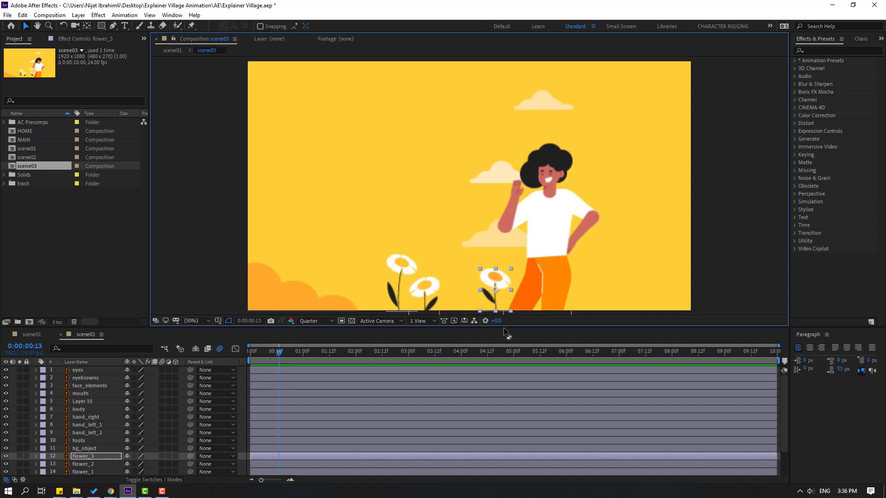
click(508, 214)
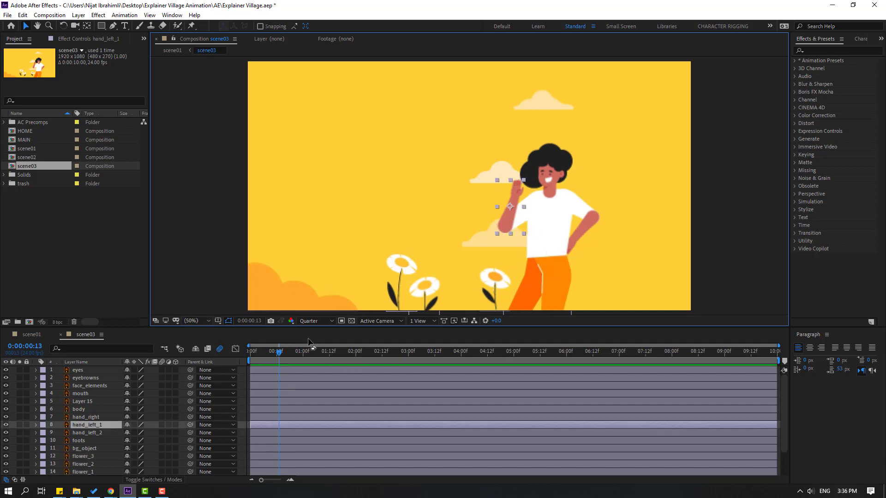
click(218, 351)
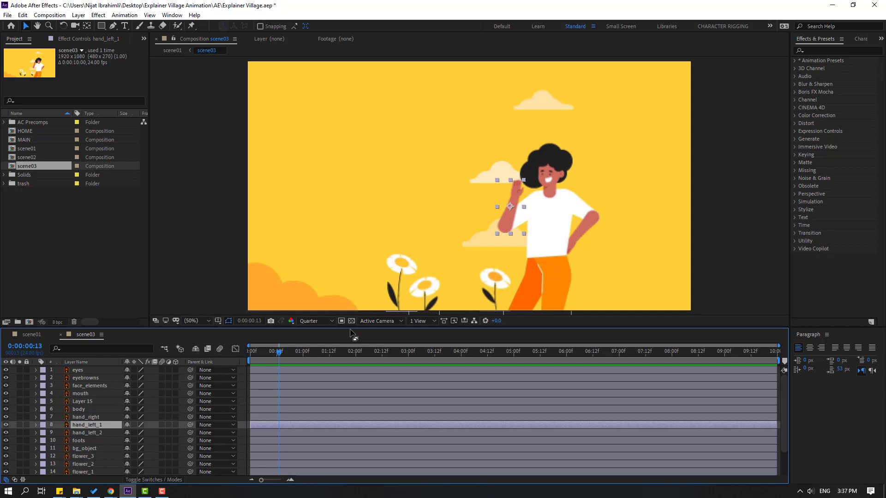
click(308, 321)
click(312, 346)
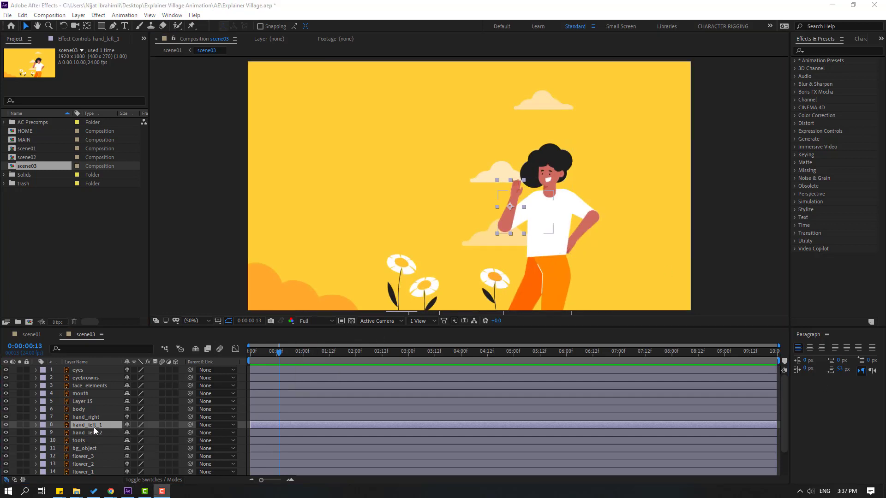
scroll(547, 247, up, 4)
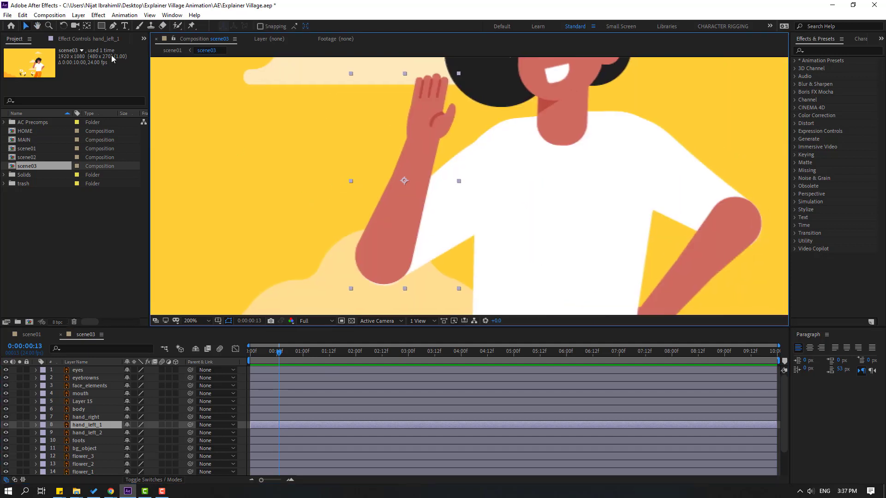
click(87, 26)
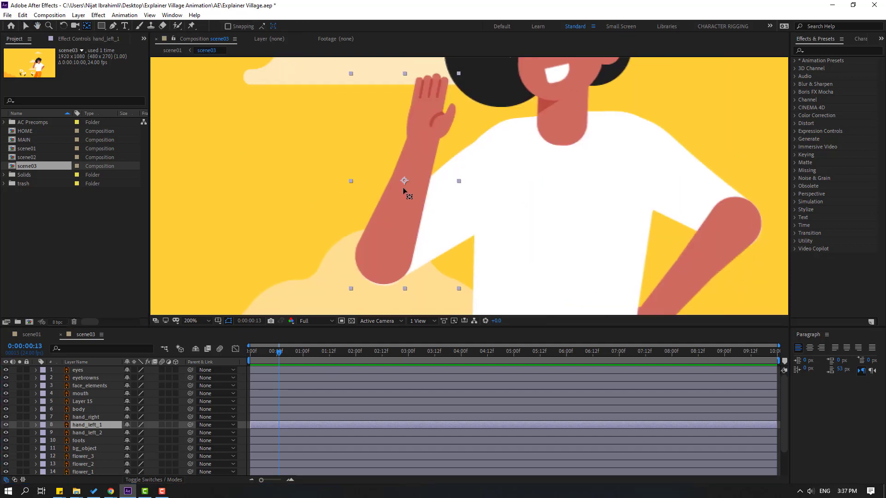
drag(403, 187, 375, 279)
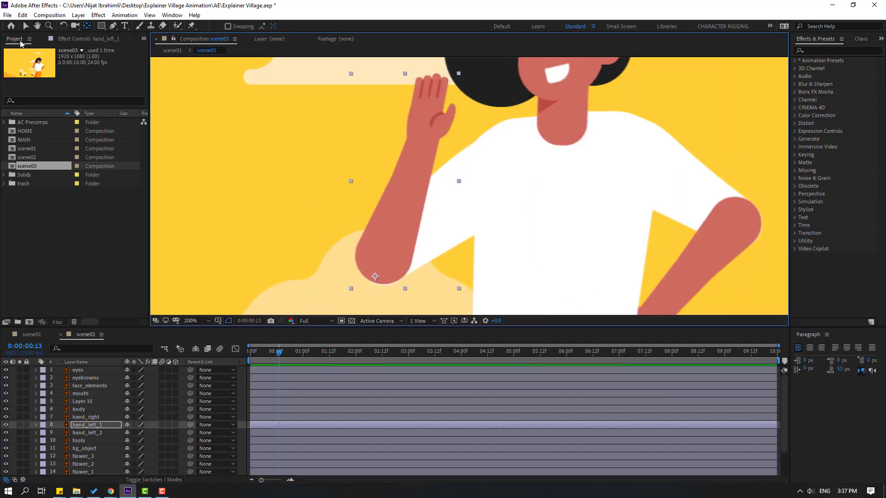
click(26, 27)
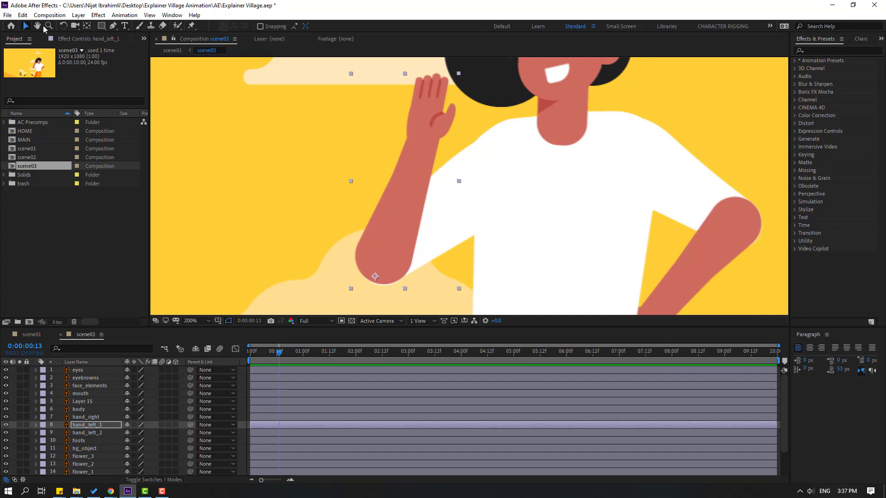
Step: Move hand_left_2's anchor point to its upper-right end
click(91, 434)
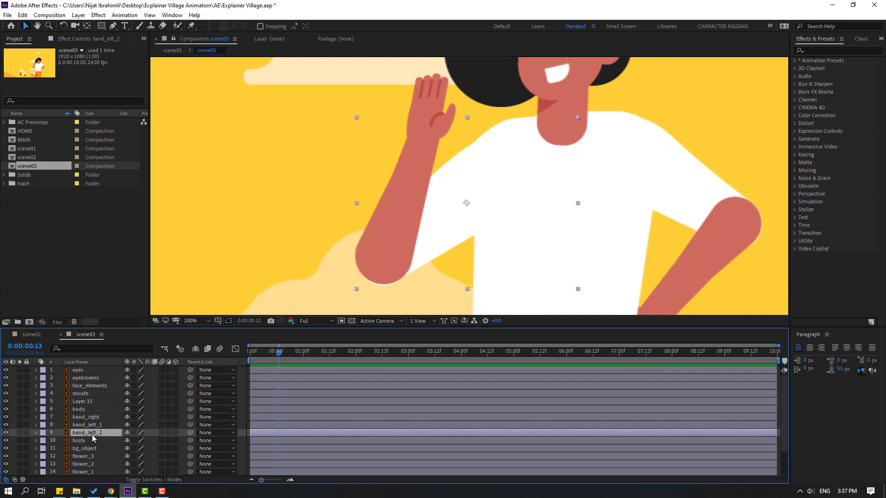
click(19, 432)
click(87, 26)
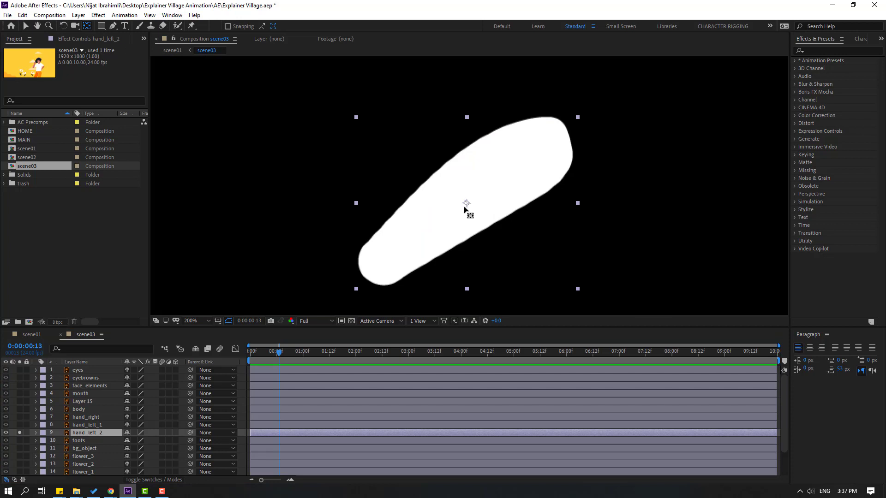
drag(464, 208, 559, 141)
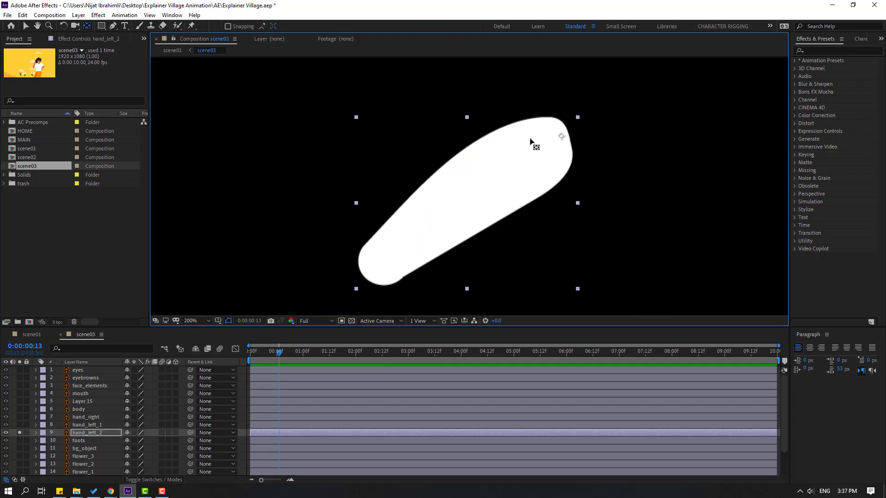
key(v)
click(21, 433)
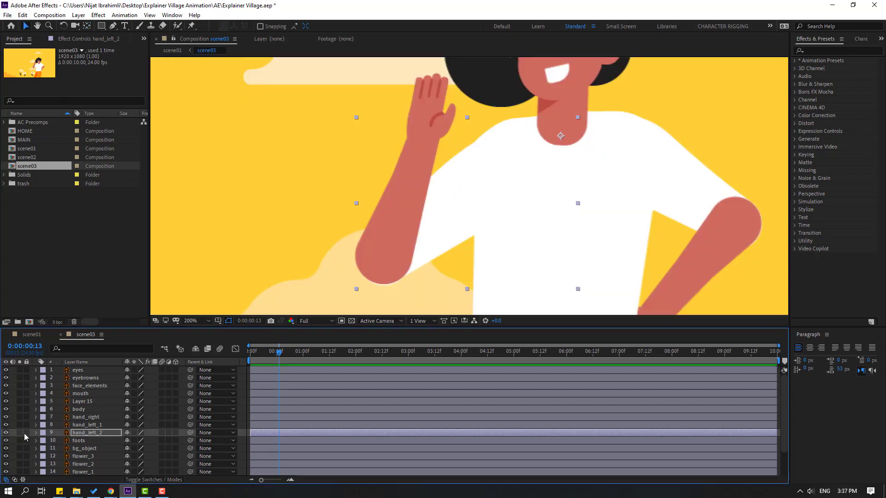
Step: Parent hand_left_1 to hand_left_2 and hand_left_2 to body
click(85, 425)
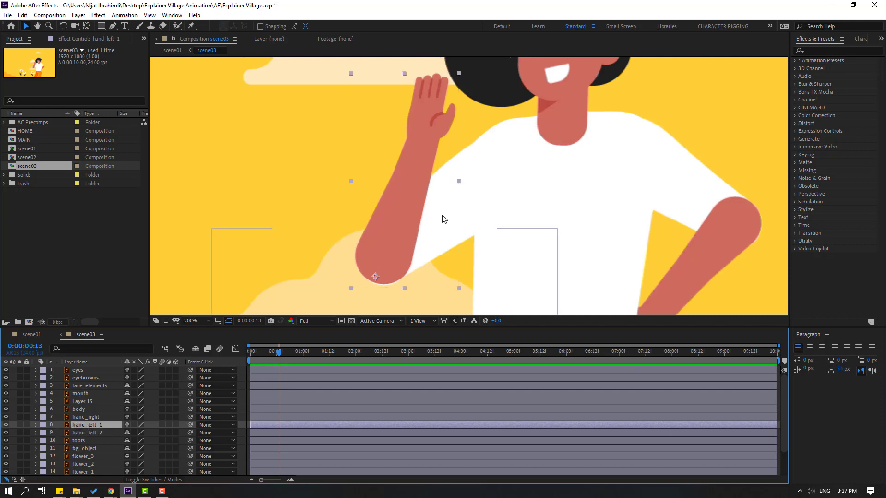
key(comma)
drag(187, 426, 92, 433)
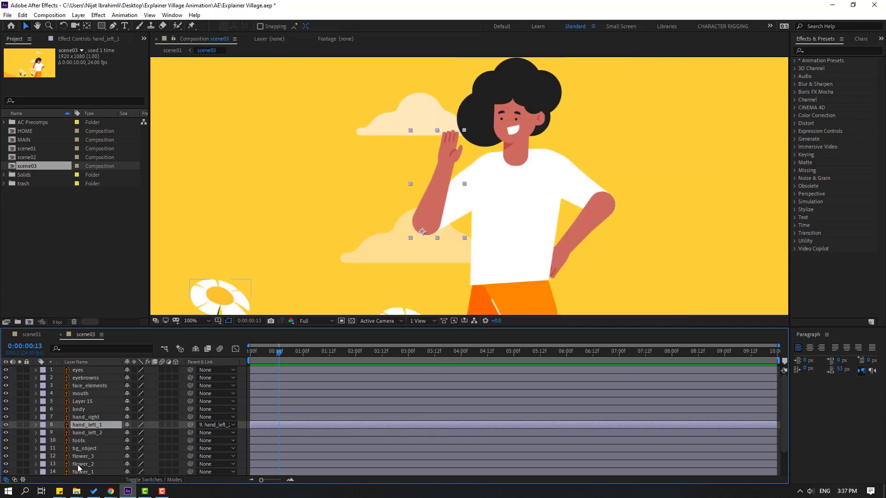
click(90, 434)
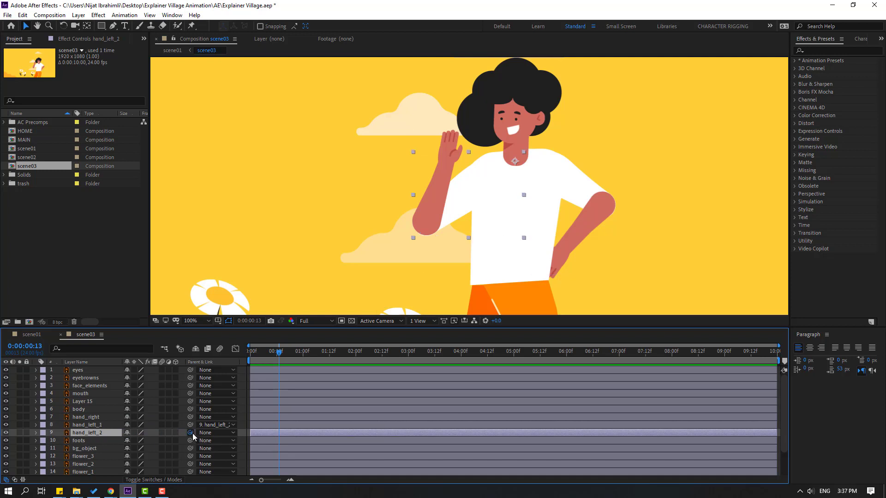
drag(191, 432, 84, 417)
scroll(567, 231, right, 2)
Step: Move hand_right's anchor point up to the shoulder
click(546, 221)
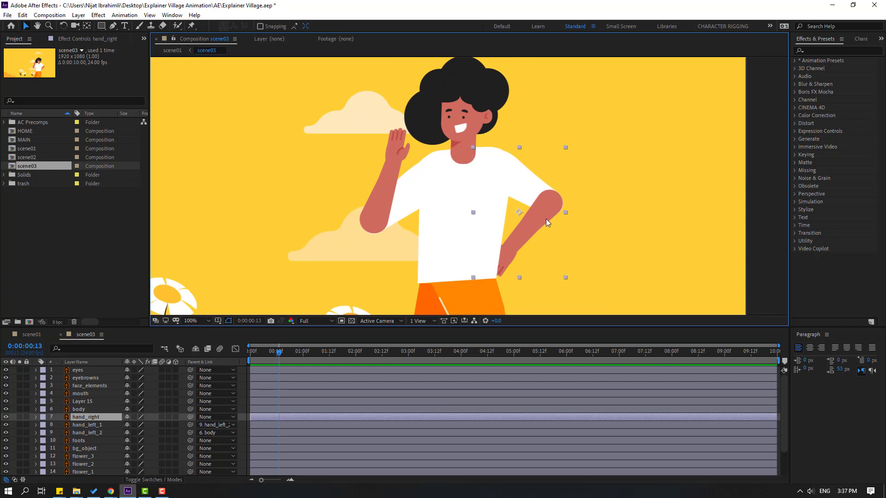
click(6, 417)
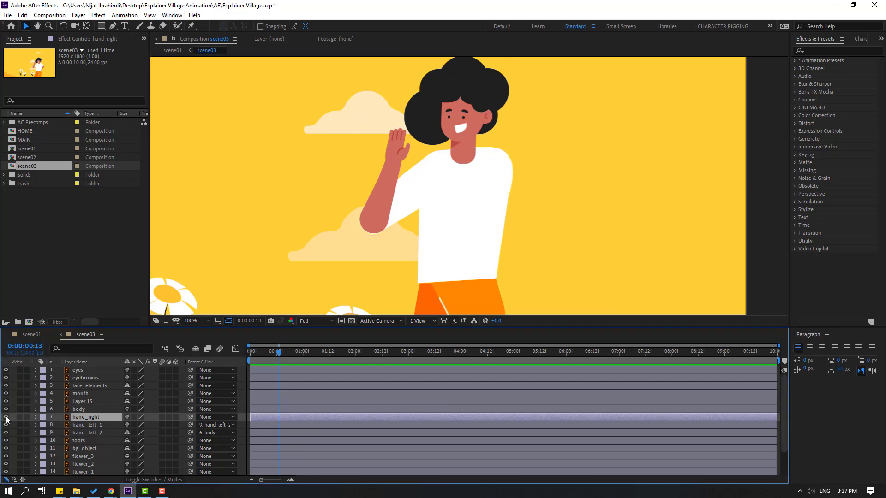
click(6, 417)
click(20, 417)
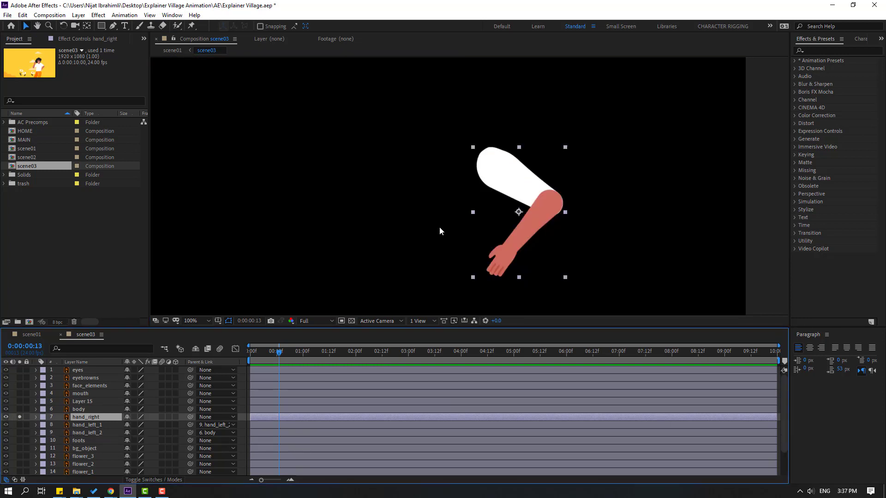
click(86, 25)
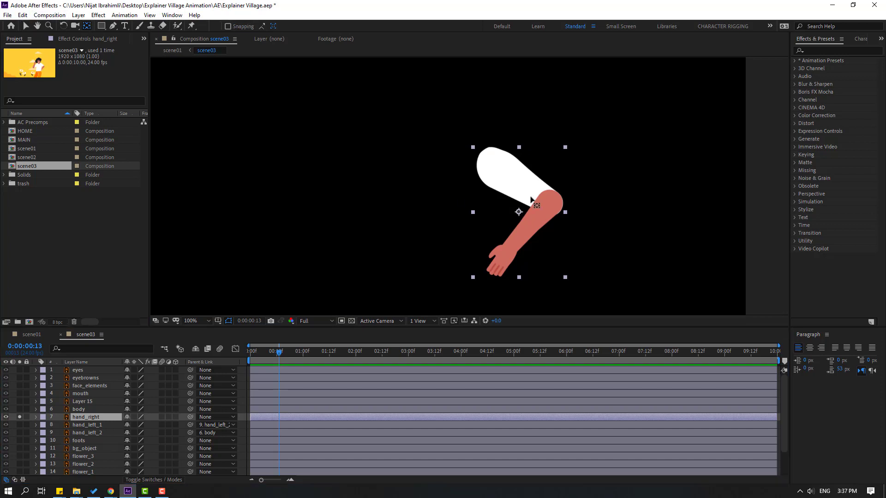
drag(520, 212, 490, 160)
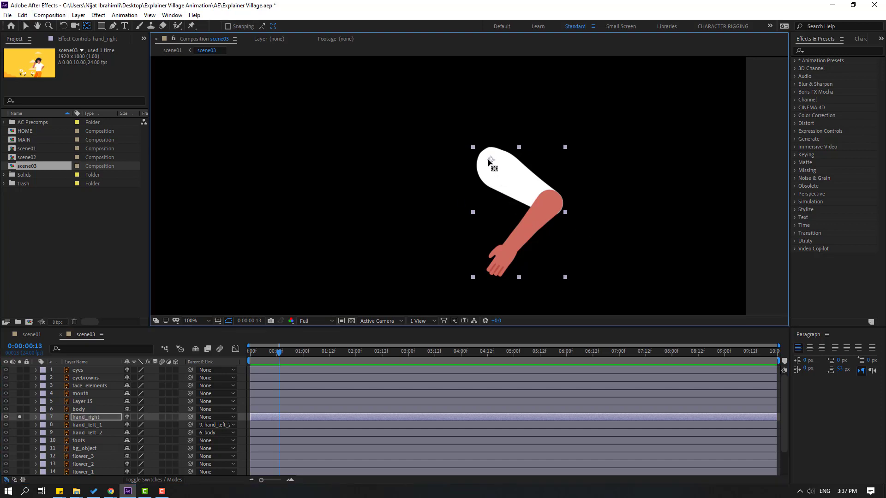
click(26, 26)
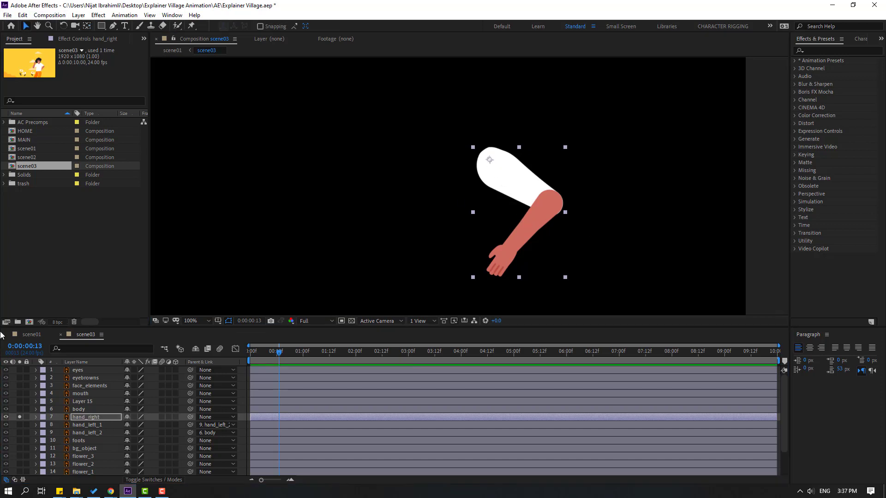
click(19, 416)
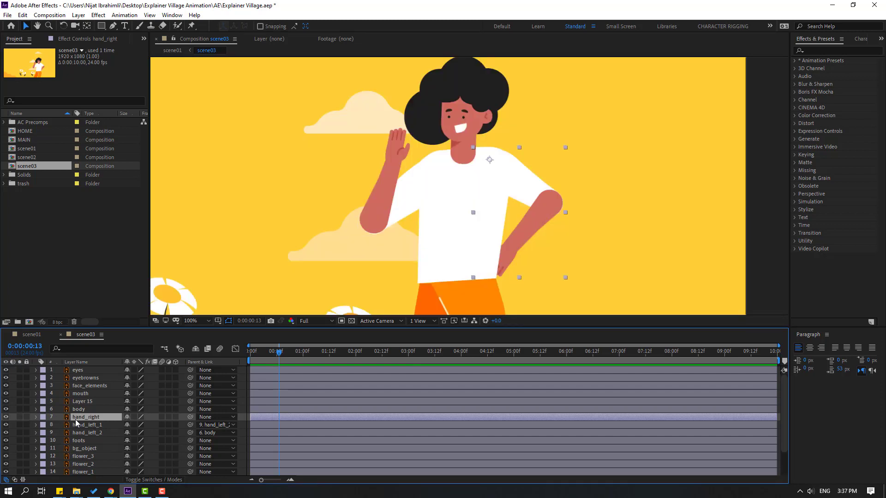
Step: Place hand_right above body in the layer stack and rotate it to 29°
drag(82, 419, 84, 410)
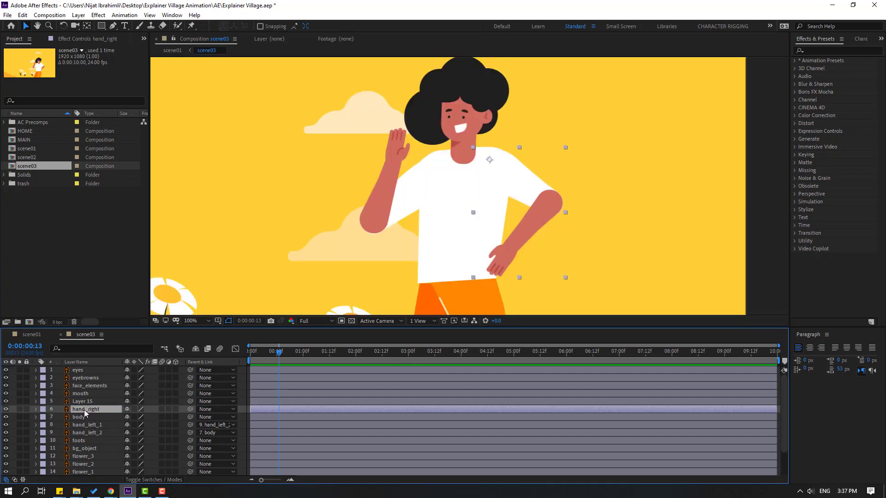
scroll(327, 234, down, 2)
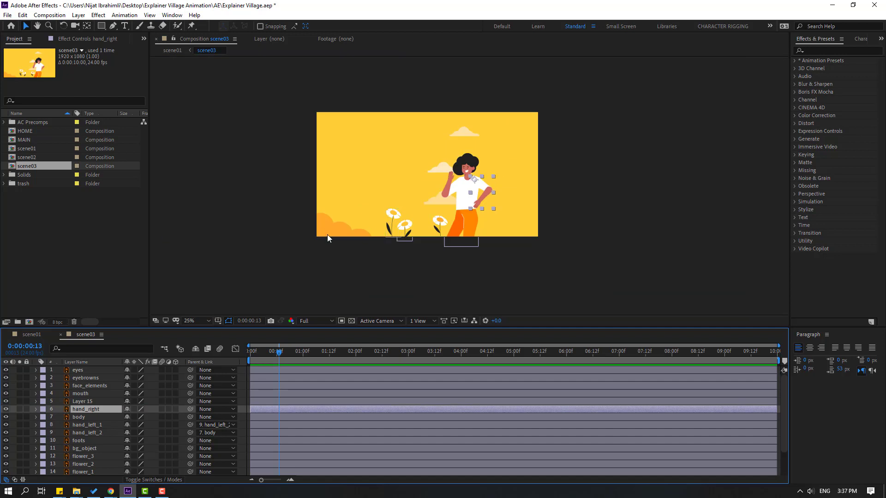
scroll(342, 237, up, 1)
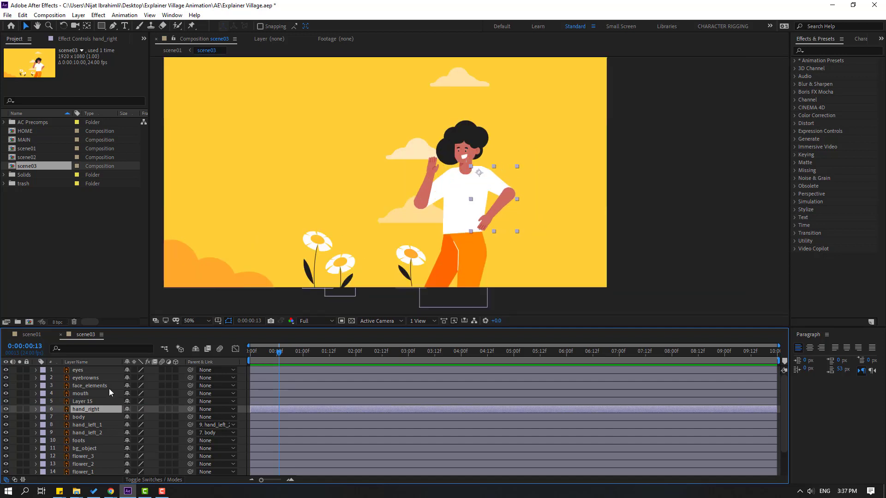
key(r)
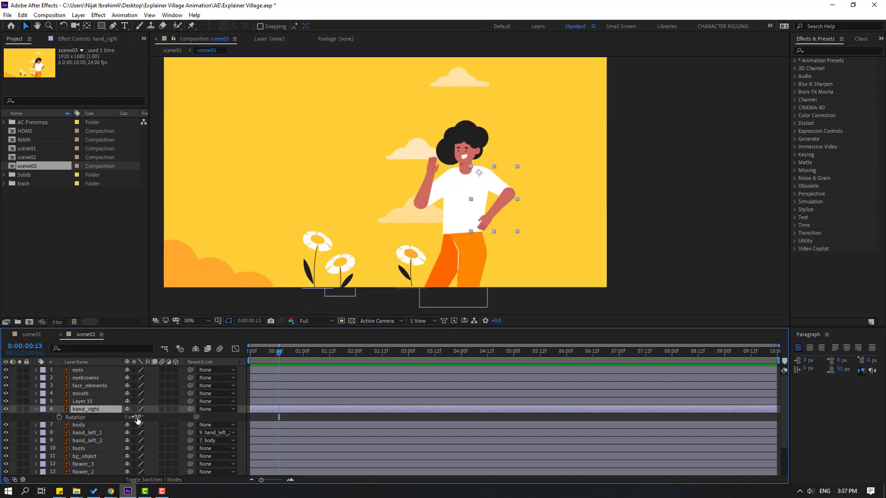
drag(140, 417, 153, 418)
scroll(464, 184, up, 2)
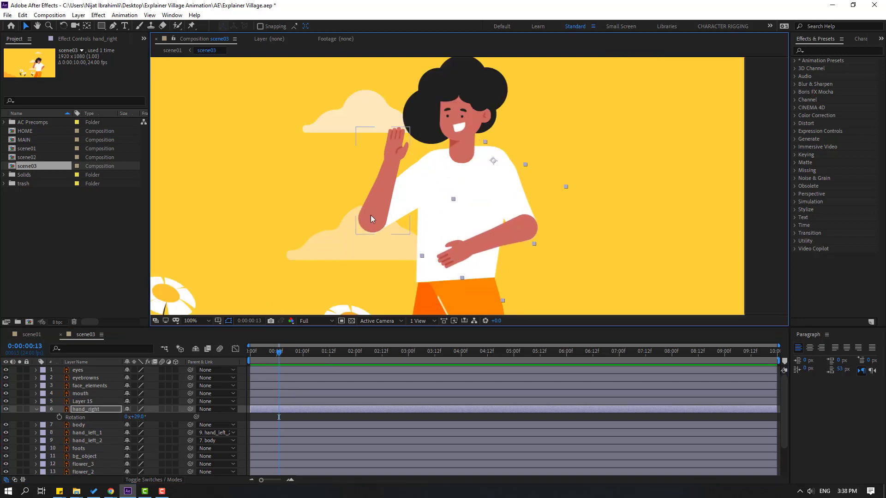
click(374, 204)
click(273, 352)
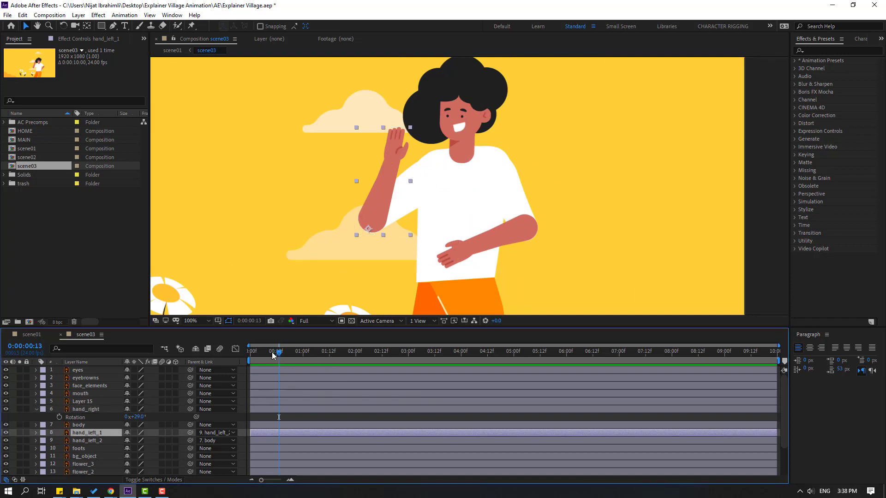
click(78, 425)
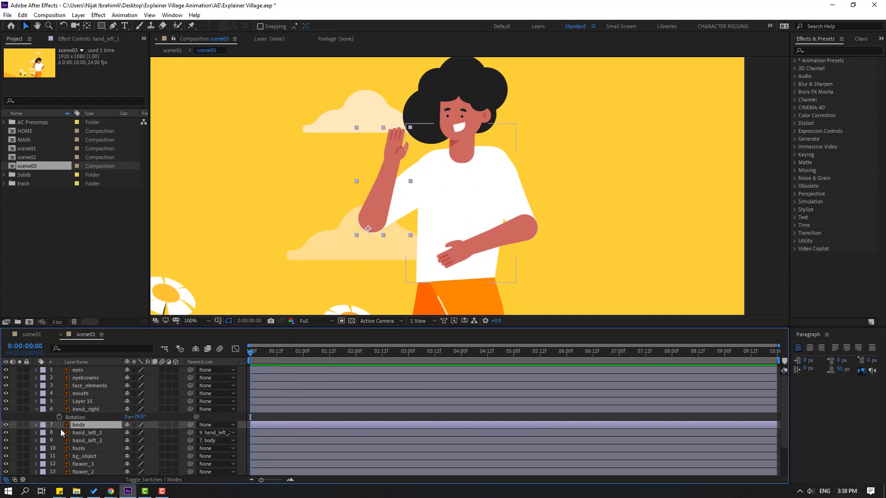
Step: Lower the body layer's anchor point toward the waist
click(20, 424)
click(87, 26)
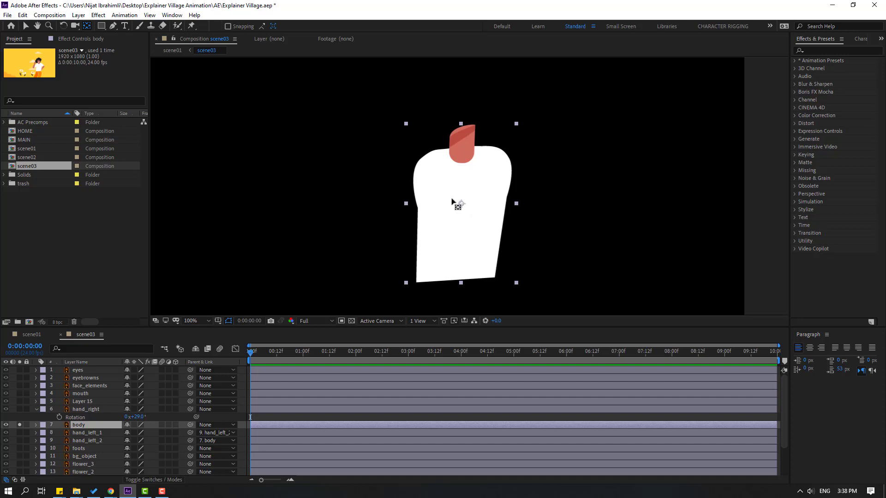
drag(461, 204, 458, 277)
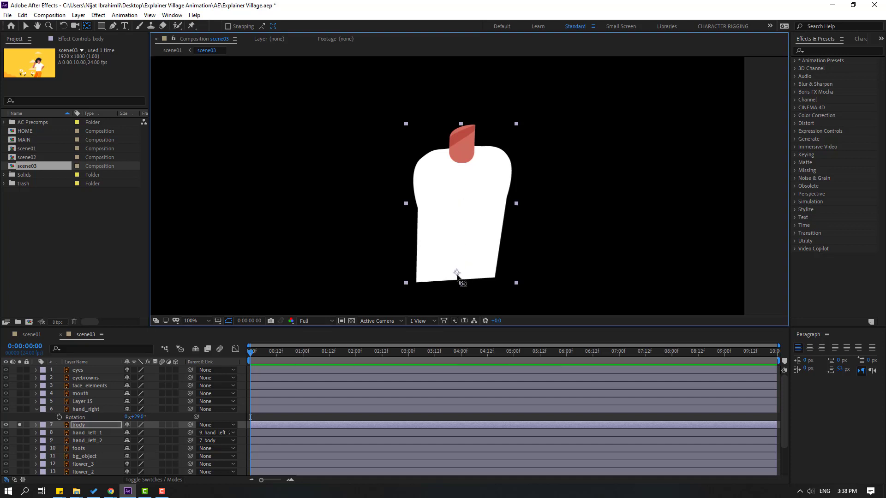
click(26, 27)
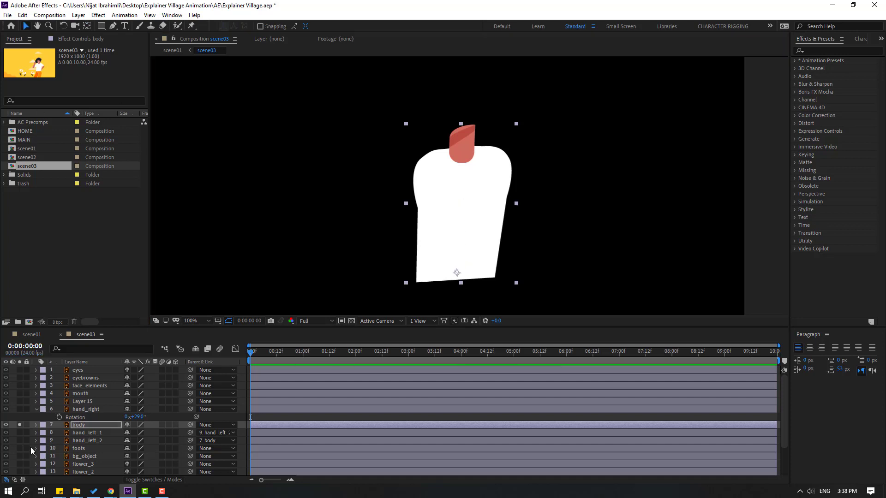
click(20, 425)
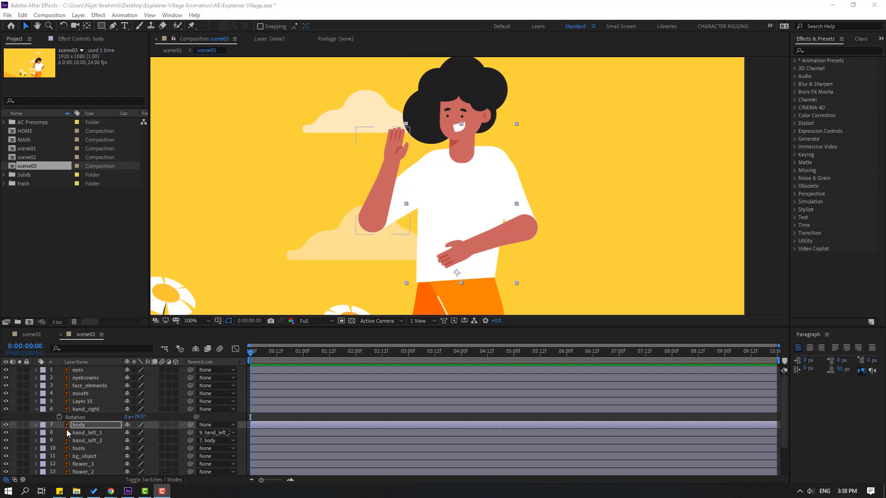
Step: Parent the eyes, eyebrows, face_elements and mouth layers to Layer 15
click(83, 370)
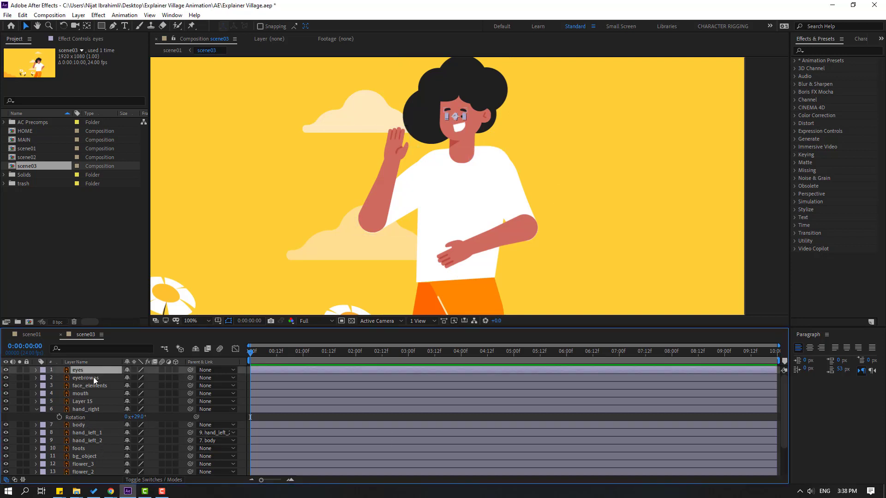
shift+click(95, 379)
shift+click(97, 386)
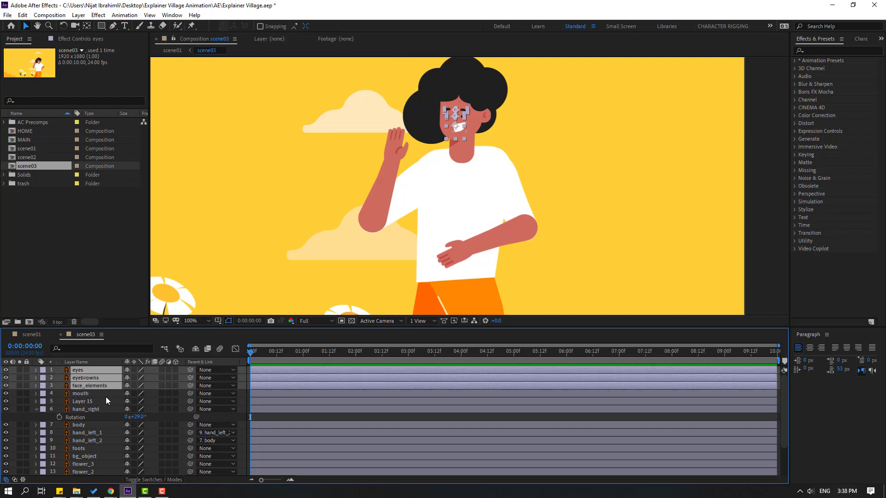
shift+click(89, 394)
drag(190, 370, 86, 402)
Step: Move Layer 15's anchor point down to the chin
click(86, 403)
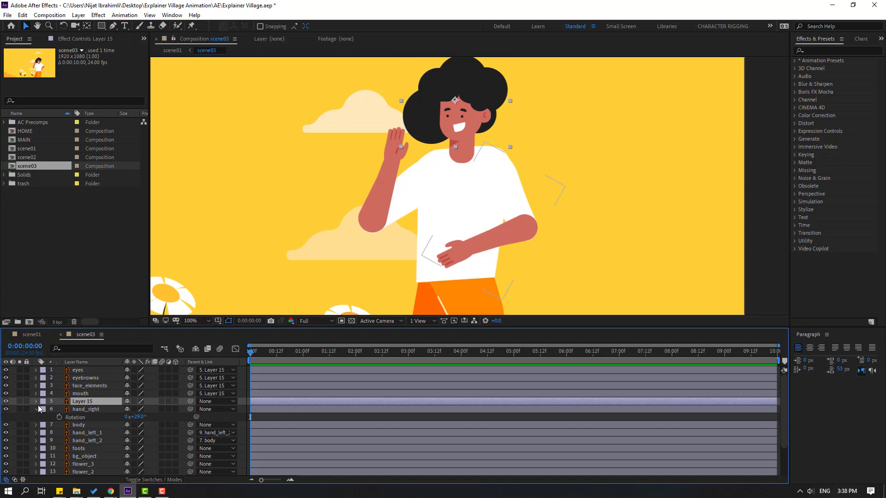
click(5, 401)
click(6, 401)
click(6, 402)
click(5, 401)
click(20, 401)
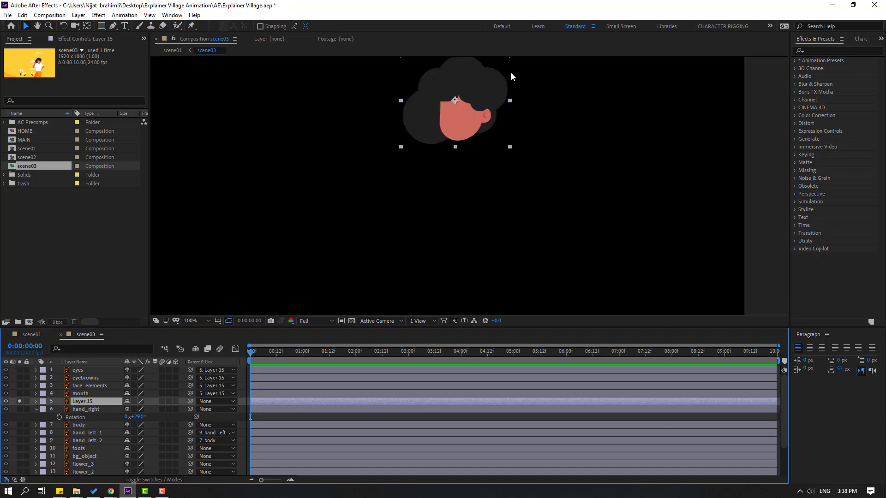
scroll(510, 72, up, 2)
click(86, 27)
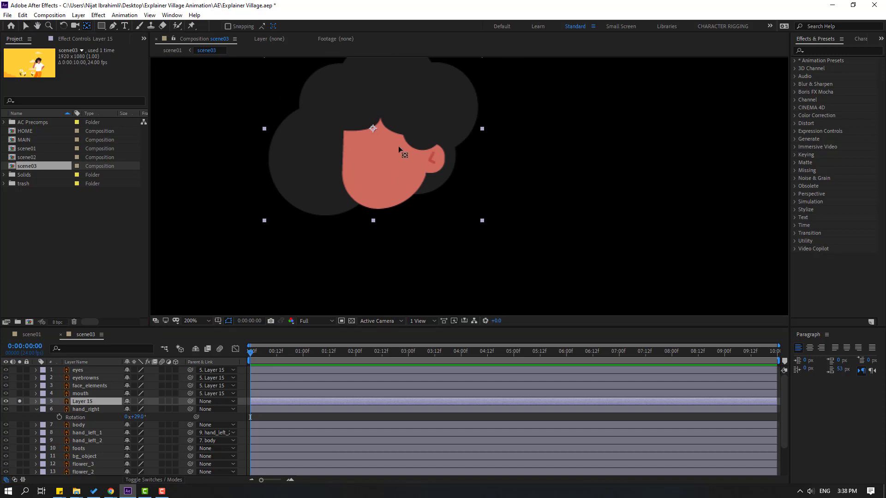
drag(376, 129, 384, 206)
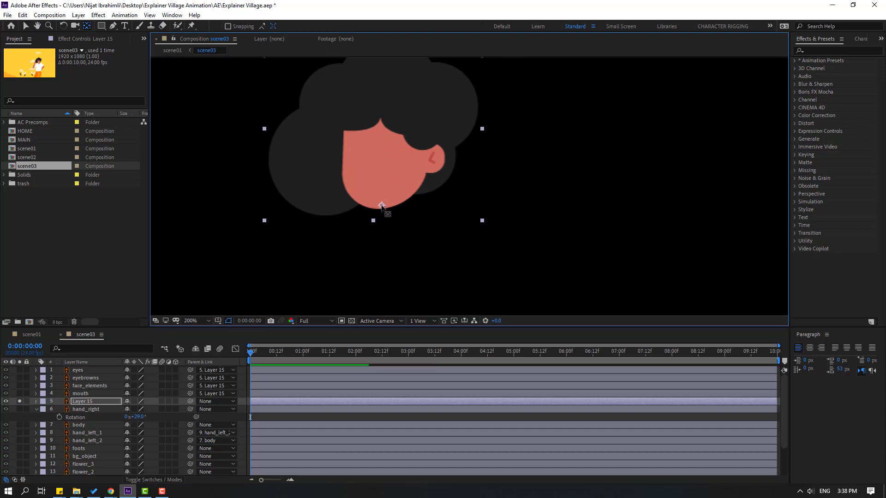
click(27, 27)
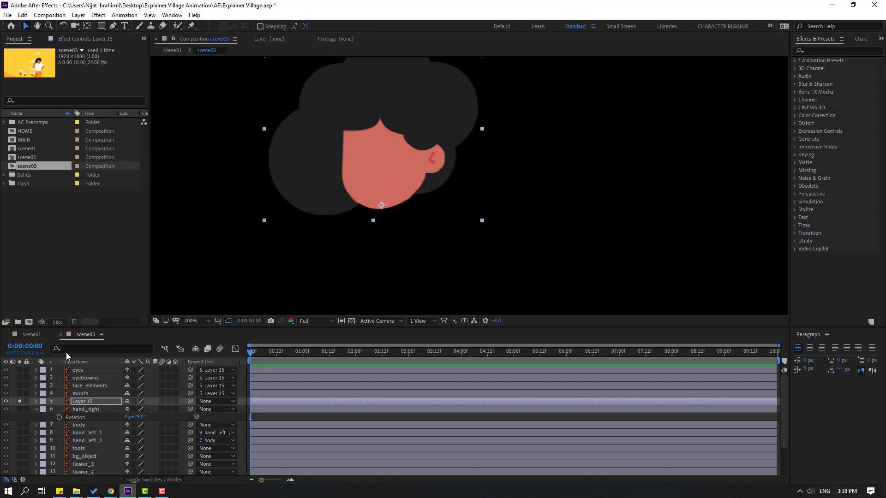
click(19, 402)
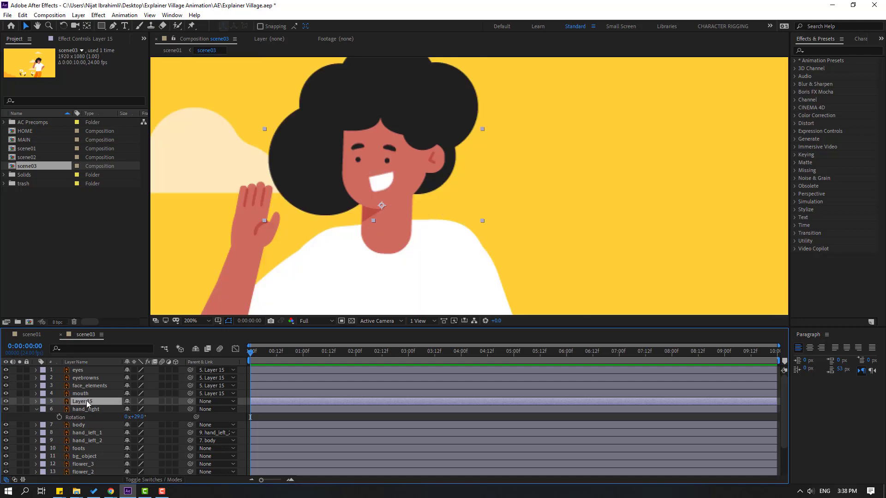
Step: Rename Layer 15 to 'head' and parent it to body
key(Return)
text(head)
key(Return)
drag(191, 403, 78, 425)
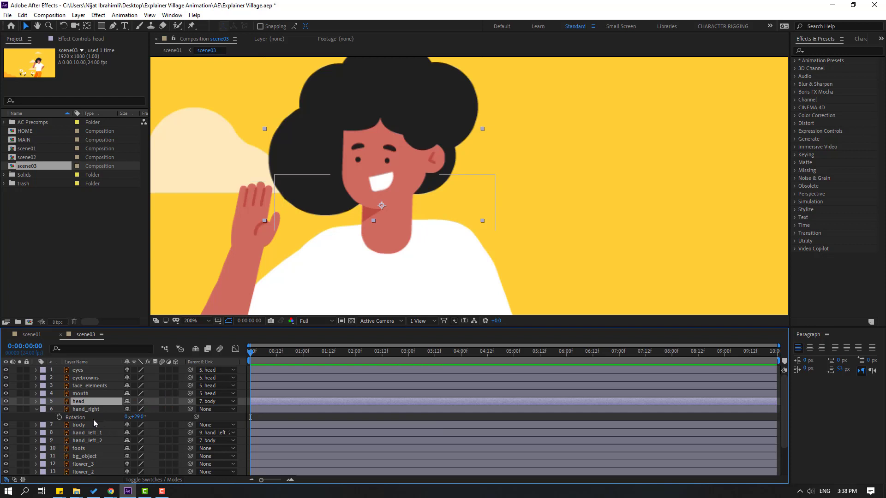
Step: Show the body layer's Rotation and test-tilt the character's body
key(comma)
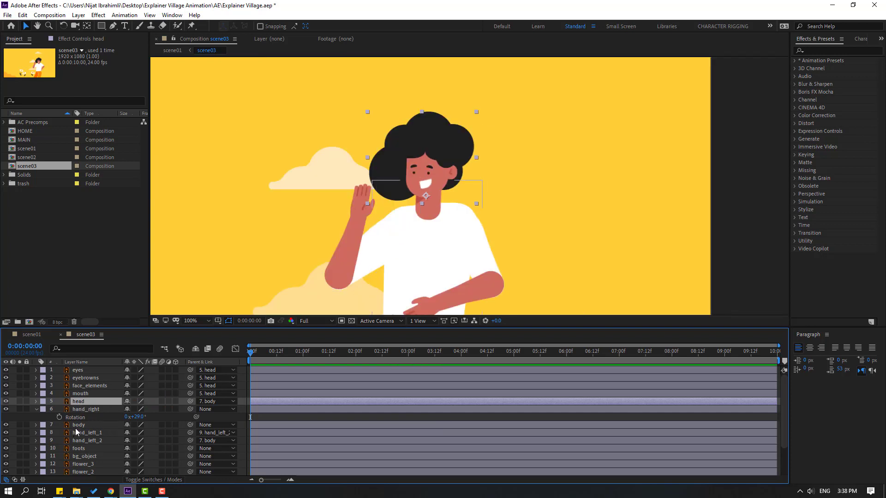
click(77, 425)
key(r)
drag(136, 433, 138, 434)
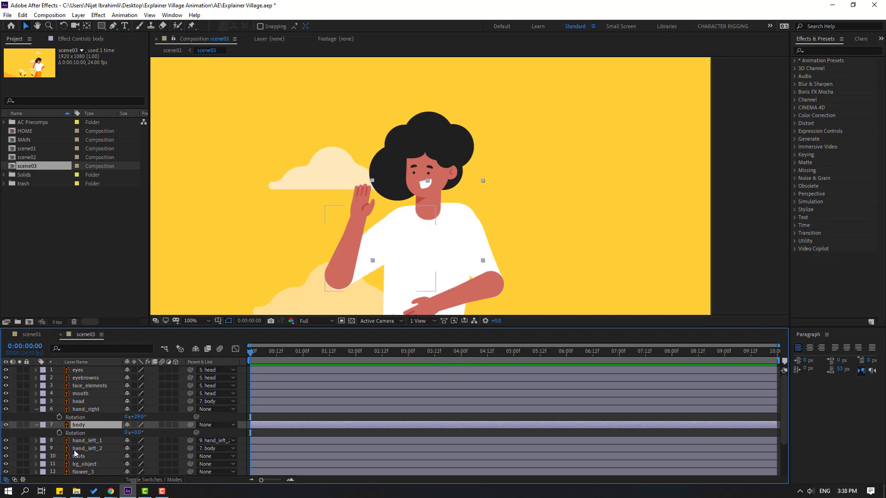
click(88, 409)
Step: Parent hand_right to the body layer and select the body
drag(415, 259, 428, 161)
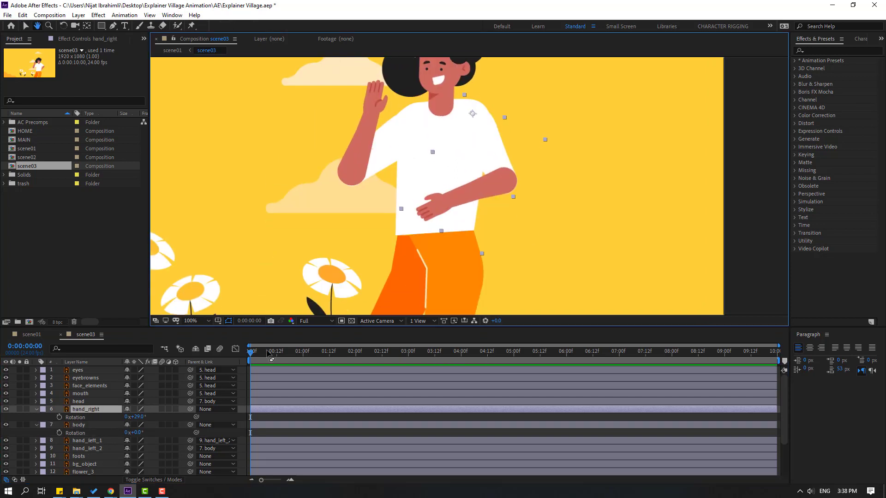
key(v)
drag(190, 409, 79, 427)
click(78, 425)
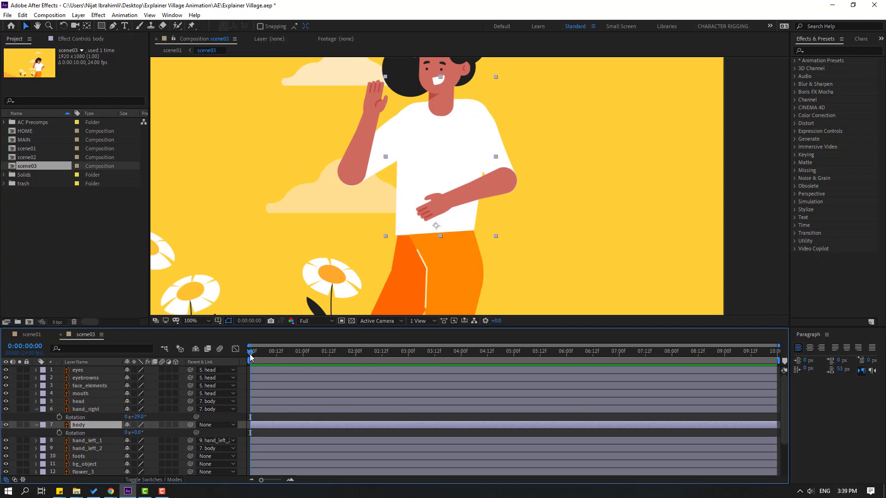
Step: Keyframe the body's Rotation from 0°, tilting it to -7° and holding that pose at 0:00:01:02
key(alt+shift+r)
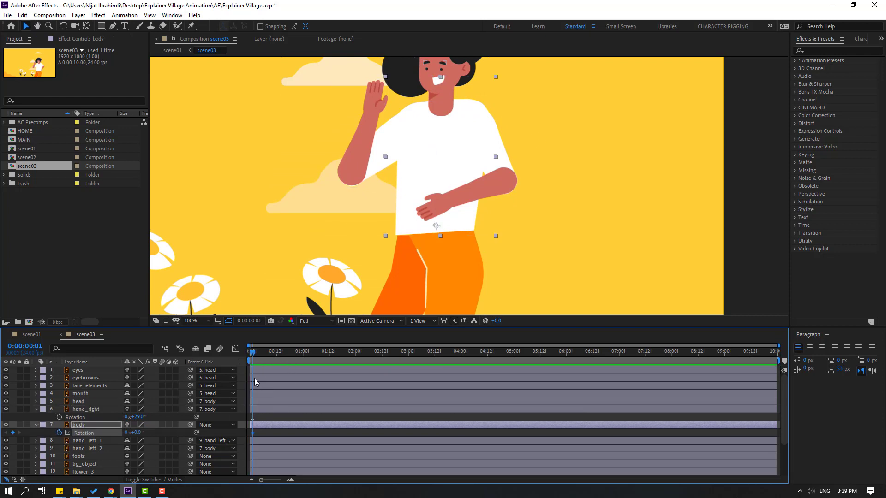
scroll(465, 210, down, 2)
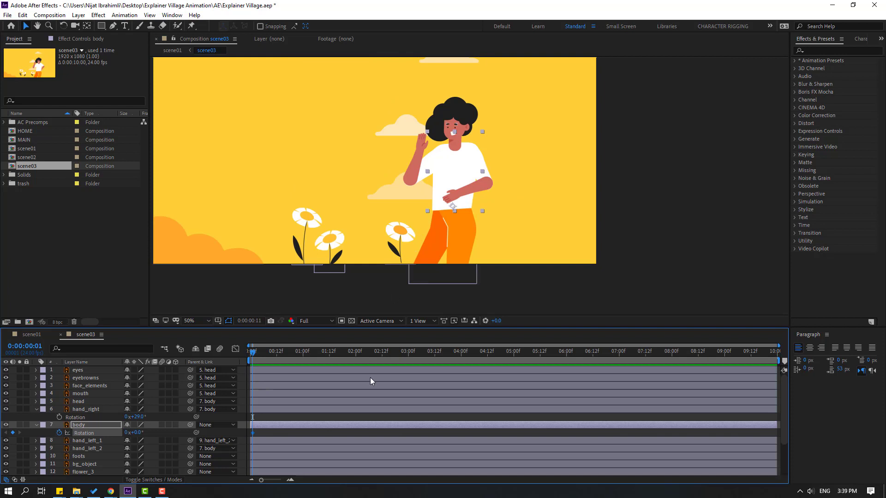
drag(136, 432, 134, 432)
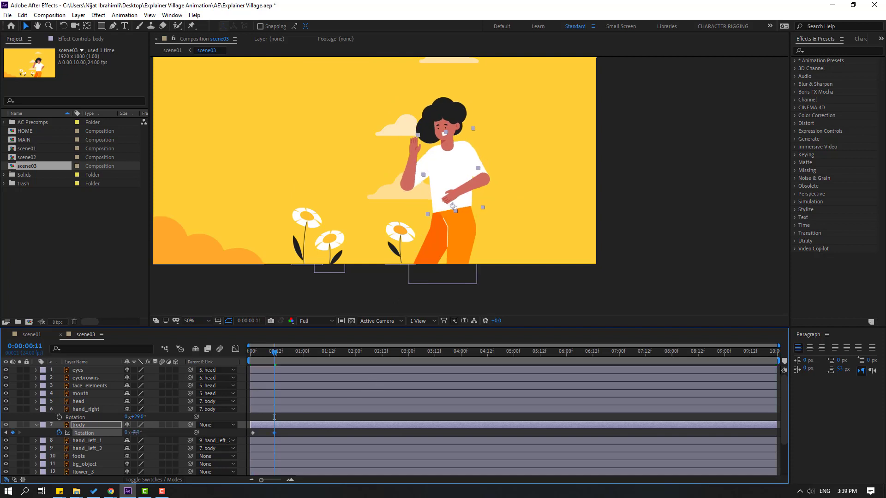
drag(282, 359, 308, 361)
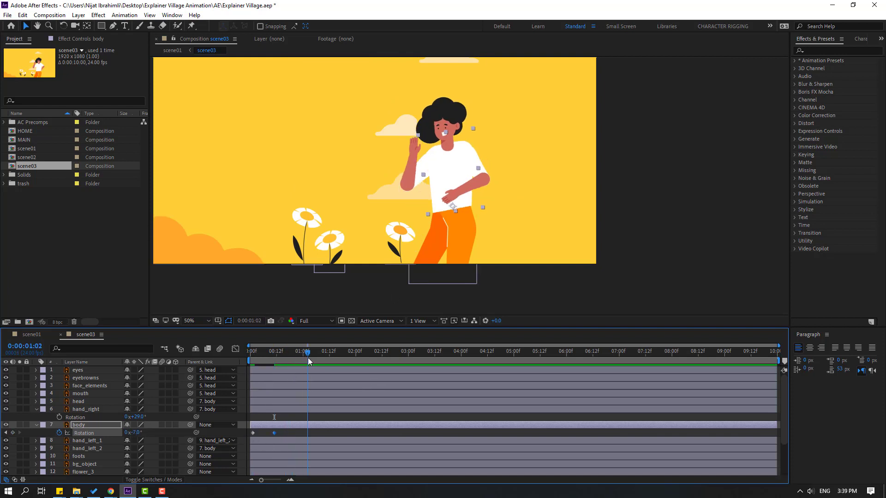
click(13, 432)
Step: Around 0:00:01:06, preview the sway and tilt the body forward to +3°
key(shift+Page_Down)
click(253, 320)
click(254, 320)
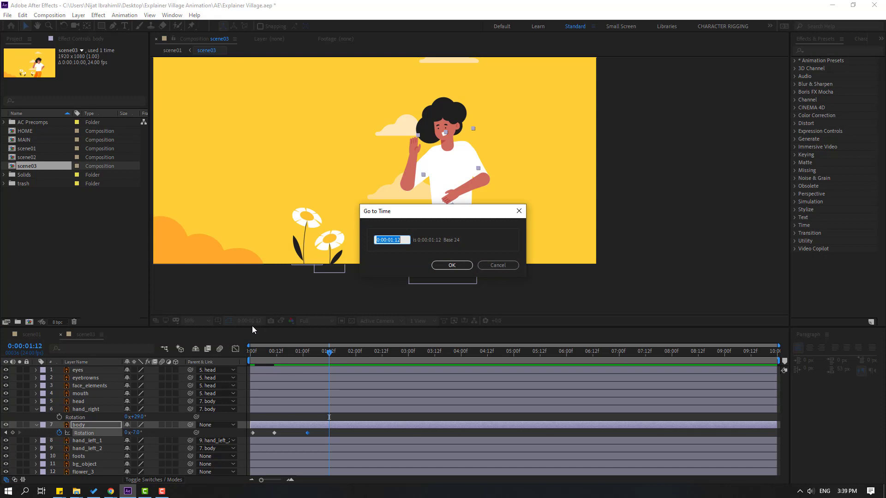
text(+10)
click(434, 265)
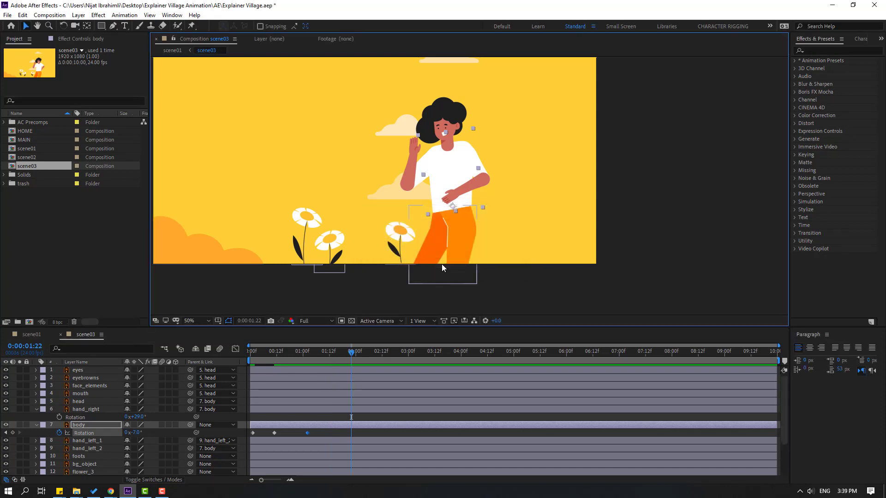
click(314, 352)
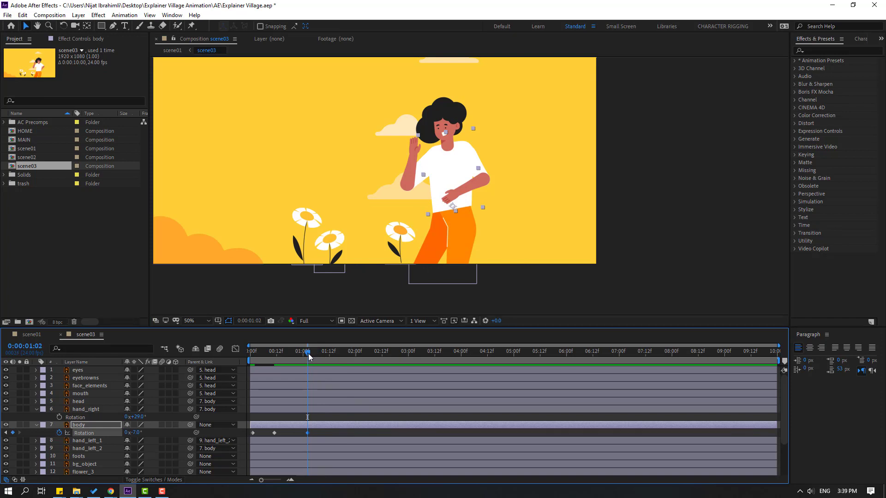
key(space)
drag(134, 432, 147, 432)
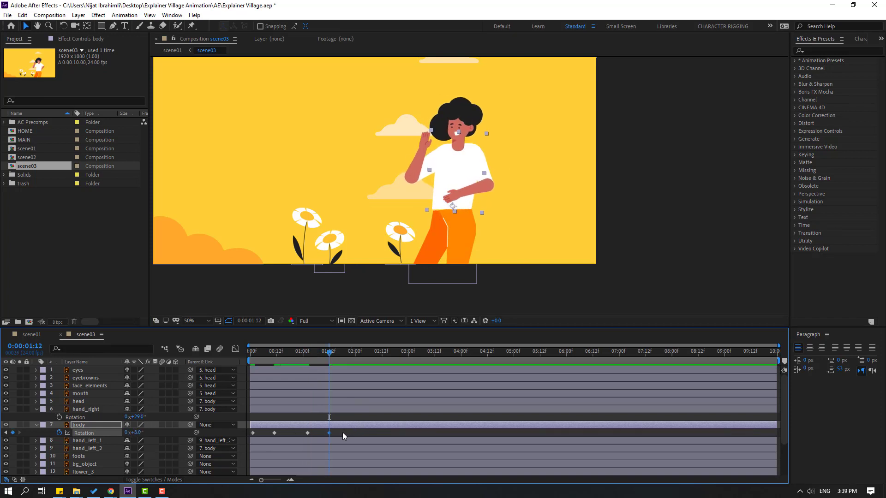
Step: Apply Easy Ease to all of the body's rotation keyframes
drag(342, 433, 245, 434)
right_click(252, 434)
mouse_move(323, 427)
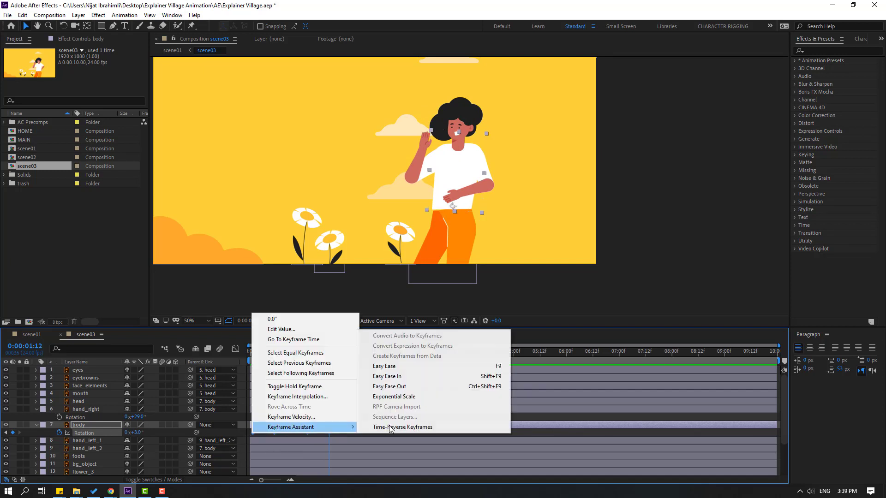
click(384, 366)
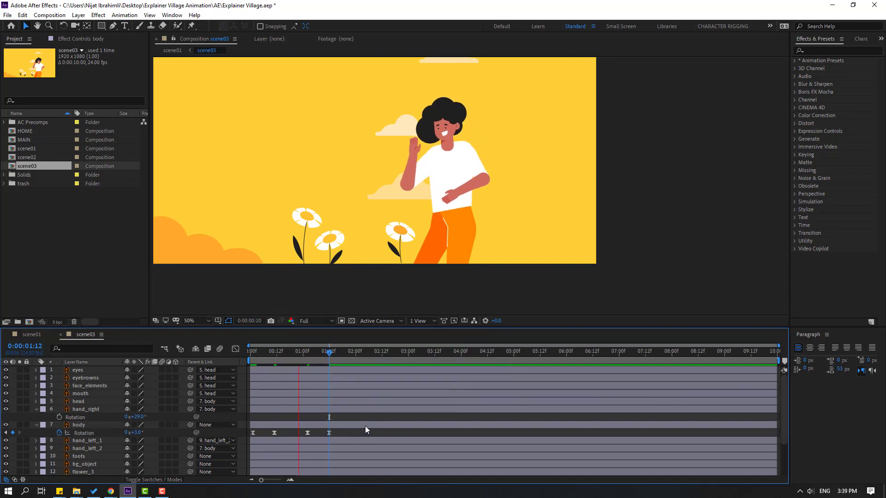
key(space)
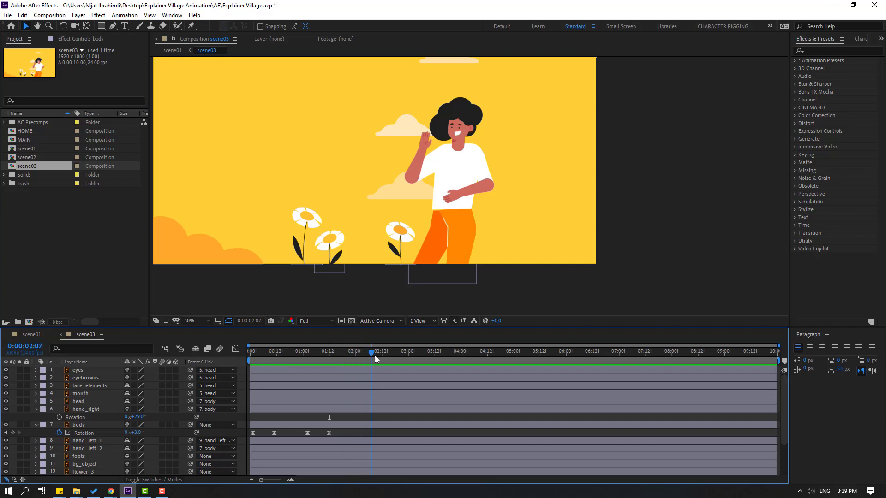
Step: Add a rotation keyframe at 0:00:02:14 and tilt the body to -4° at 3 seconds
click(12, 433)
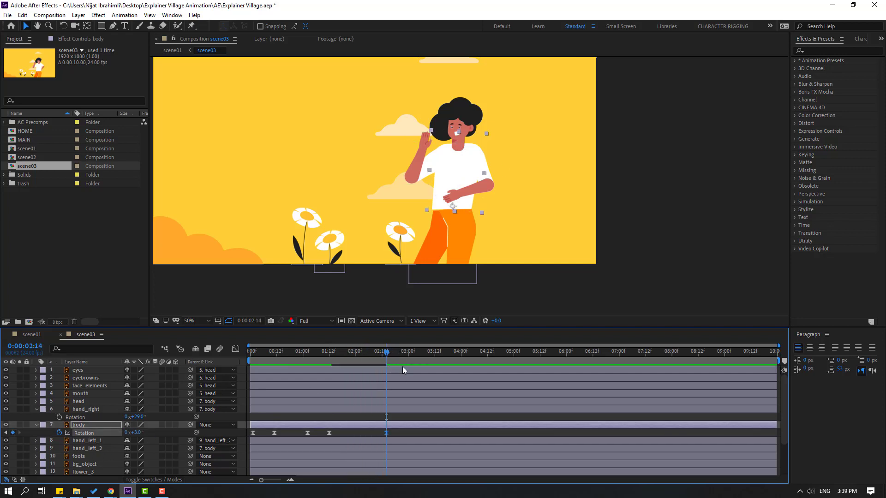
drag(136, 436, 132, 436)
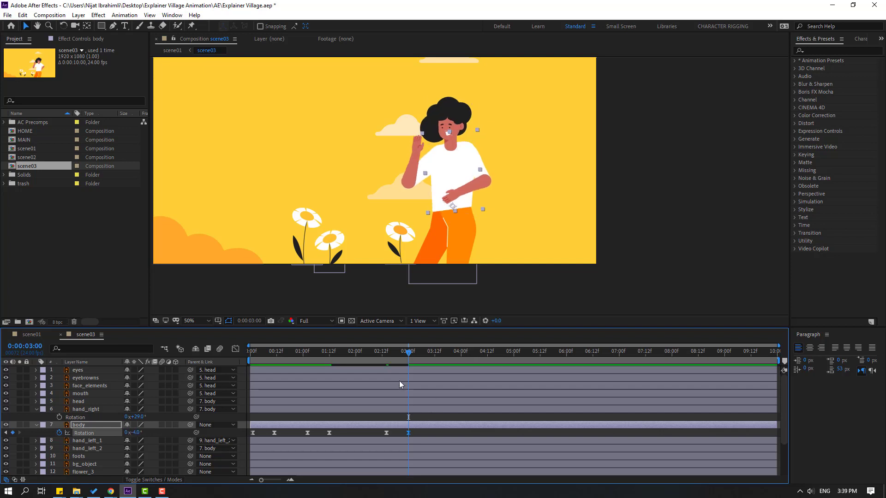
drag(406, 356, 253, 358)
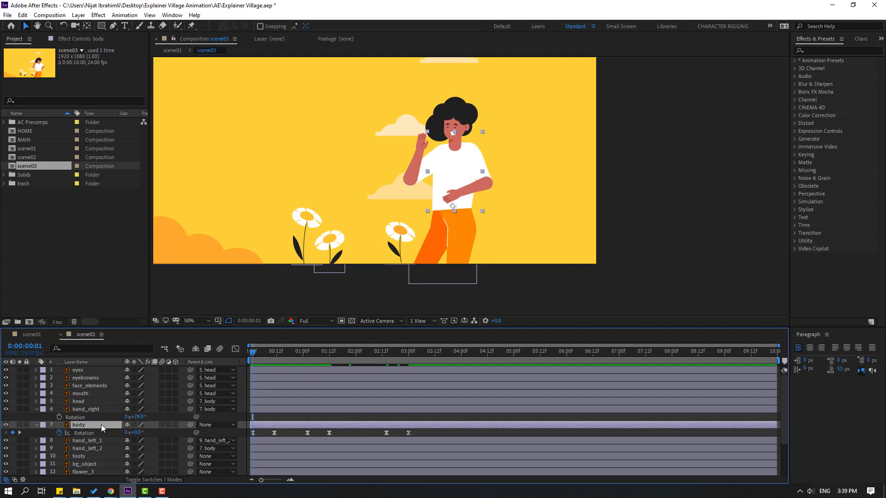
Step: Keyframe the body's Position with a small down-and-up bounce between frames 6 and 11
key(alt+shift+p)
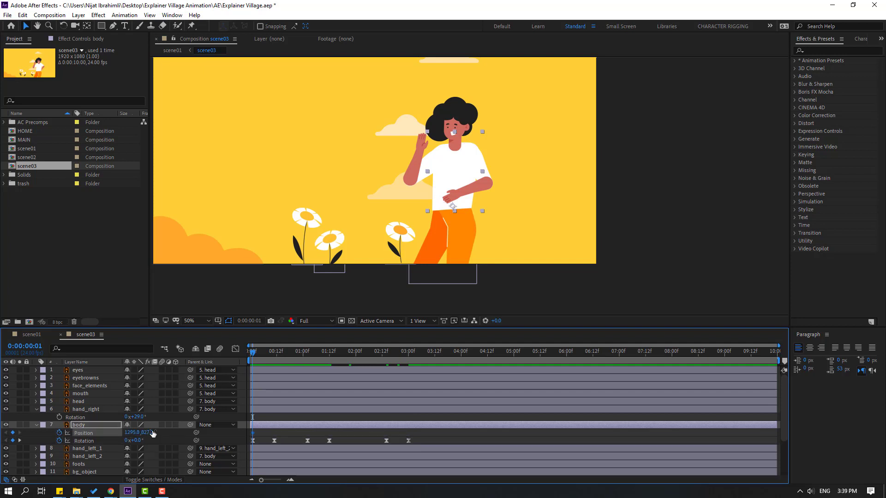
drag(256, 351, 263, 353)
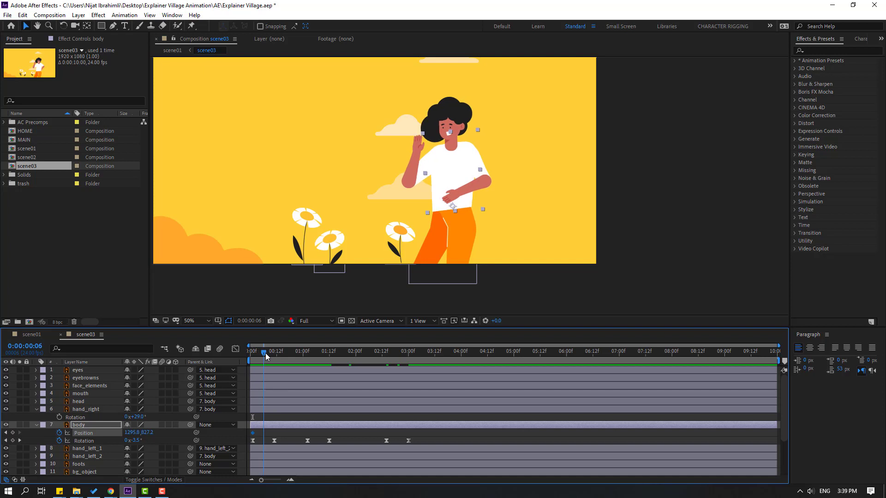
key(Down)
key(Down)
key(Down)
key(Down)
key(Down)
key(Down)
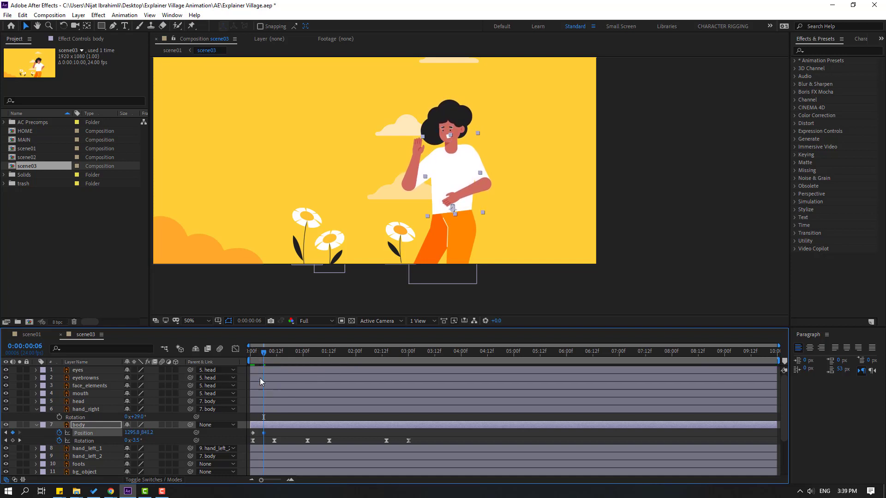
drag(263, 352, 274, 354)
key(Down)
key(Down)
key(Down)
key(Down)
key(Down)
key(Down)
key(Down)
key(Down)
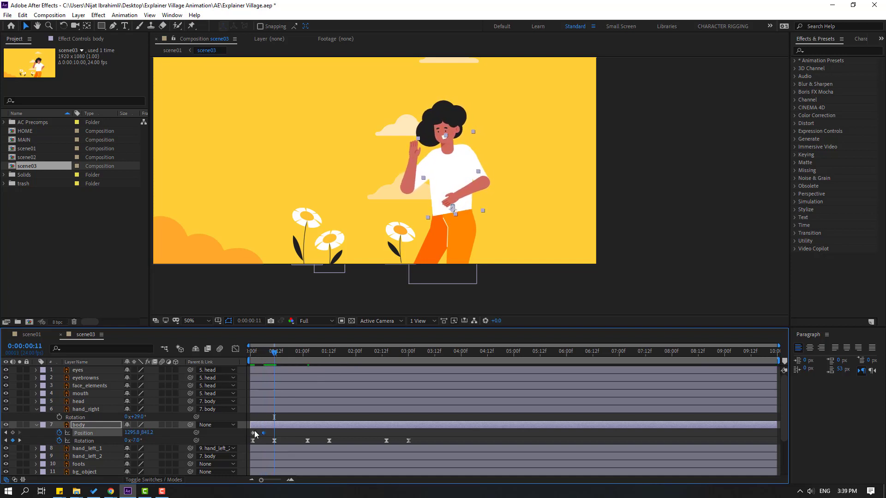
key(Up)
key(Up)
key(Up)
key(Up)
key(Up)
key(Up)
key(Up)
key(Up)
key(Up)
key(Up)
key(Up)
key(Up)
key(Up)
key(Up)
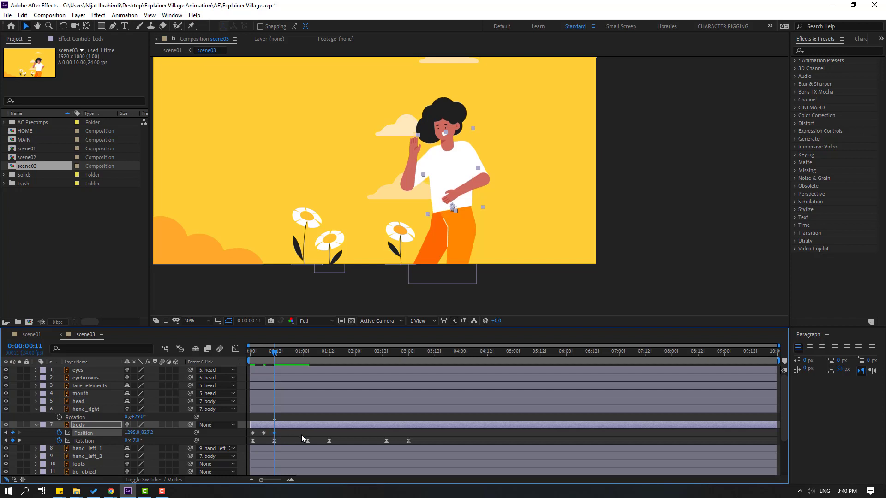
Step: Apply Easy Ease to the body's position keyframes
drag(283, 431, 245, 435)
right_click(254, 433)
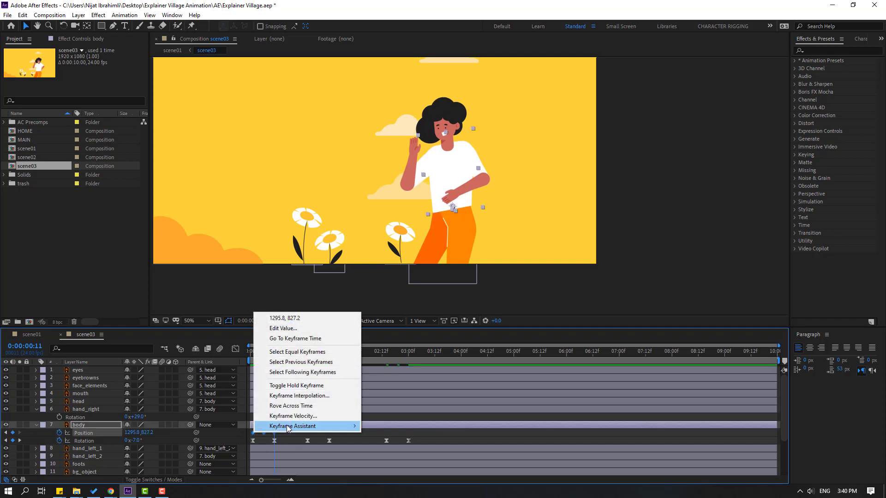
mouse_move(314, 426)
click(411, 369)
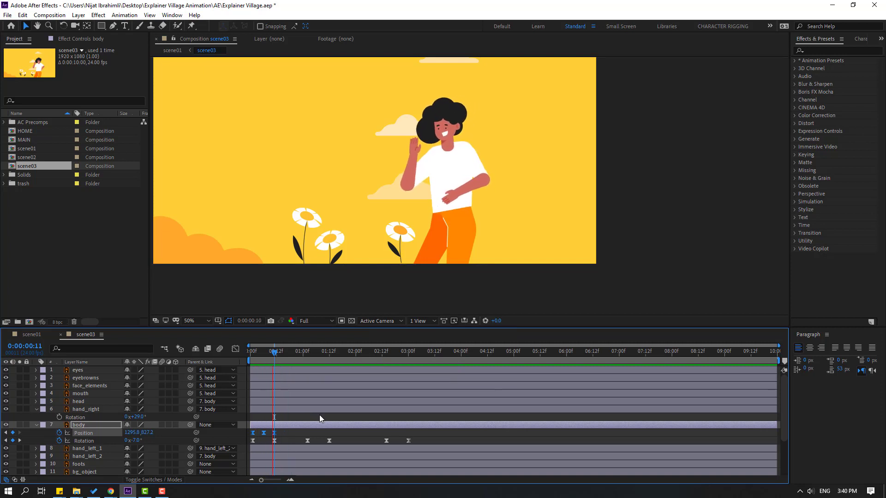
key(space)
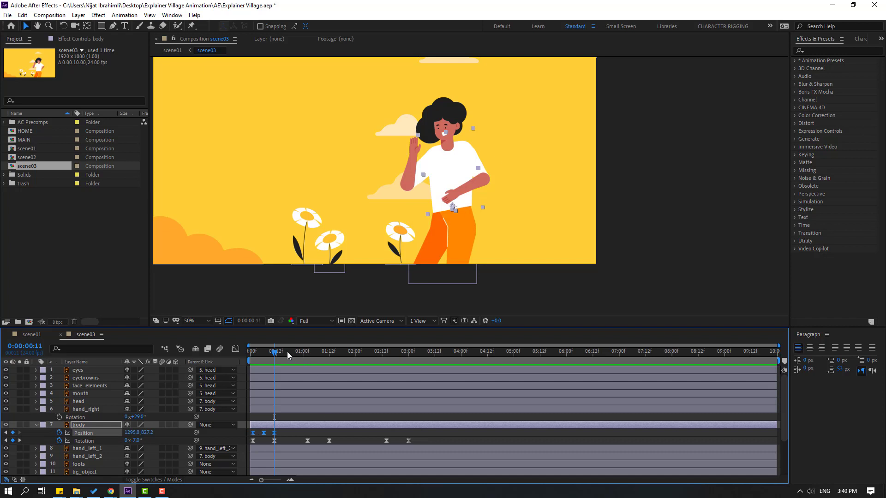
Step: Paste the bounce keyframes again at 0:00:01:02 and 0:00:02:12
drag(287, 352, 307, 353)
key(ctrl+v)
click(385, 353)
key(ctrl+v)
Step: End the preview range at 0:00:03:16 and preview the swaying, bouncing body
click(433, 353)
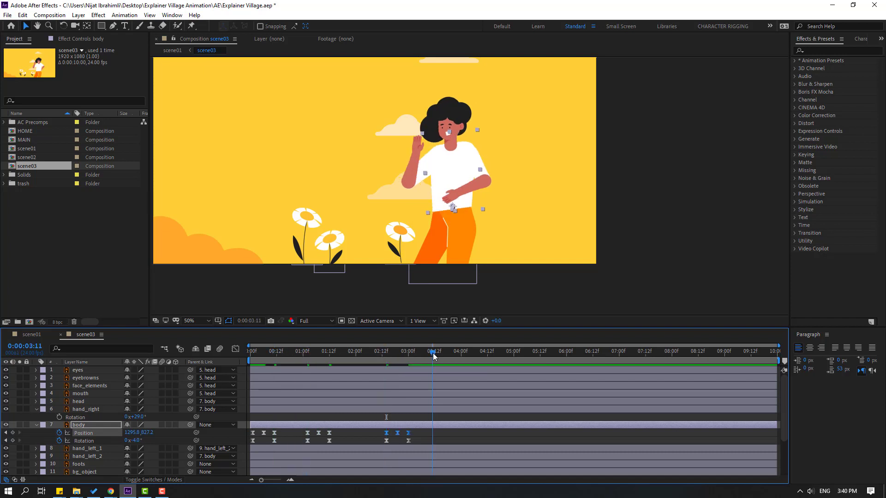
drag(433, 353, 444, 354)
key(n)
key(space)
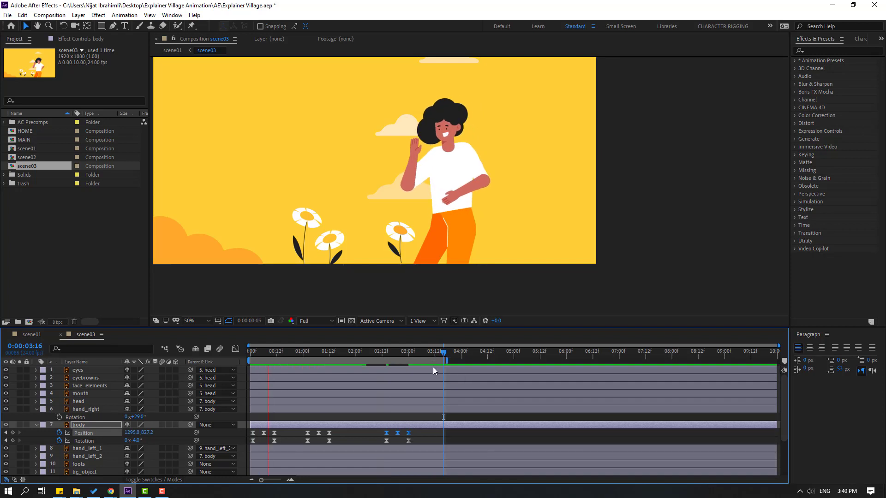
key(space)
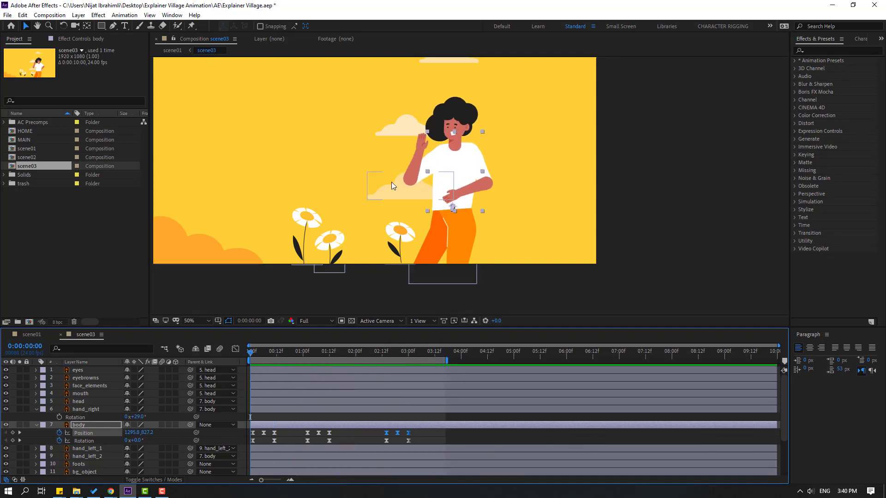
Step: Keyframe hand_left_1's Rotation, turning it to -18° at 10f and continuing to 20f
click(414, 161)
key(r)
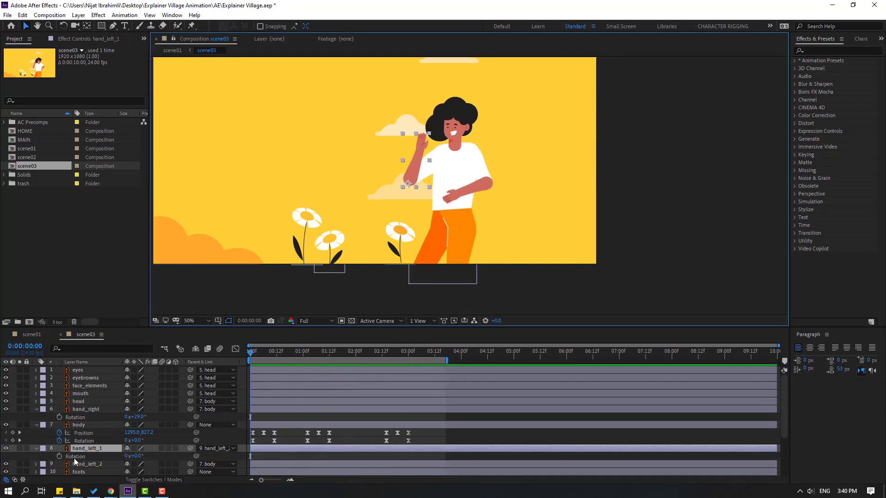
click(59, 457)
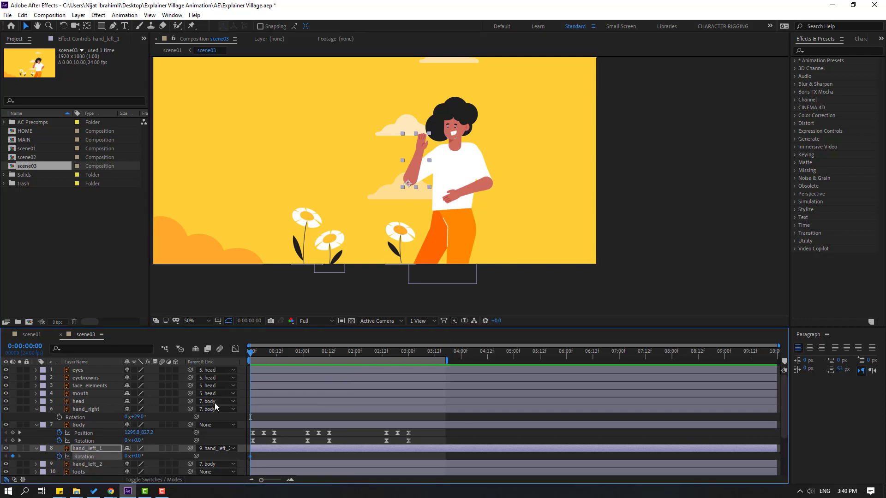
key(shift+Page_Down)
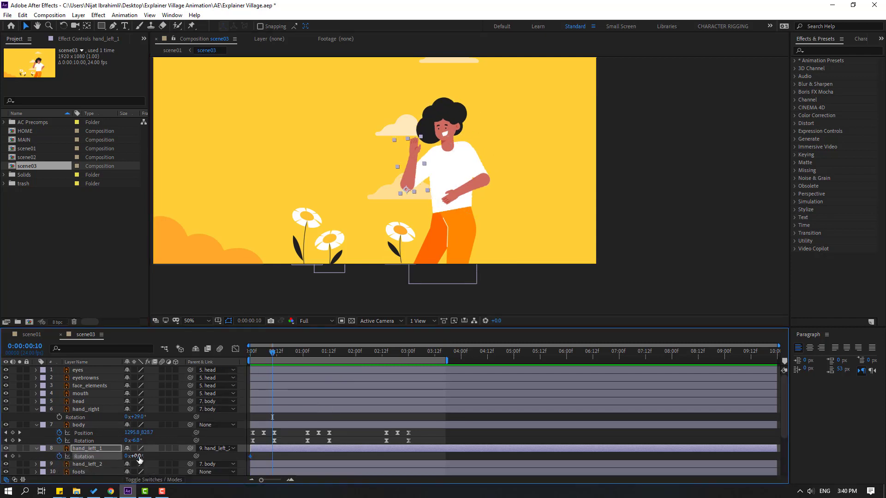
mouse_move(136, 456)
mouse_down()
mouse_move(128, 458)
mouse_move(146, 463)
mouse_move(135, 459)
mouse_up()
key(shift+Page_Down)
key(shift+Page_Down)
key(shift+Page_Down)
key(shift+Page_Down)
key(shift+Page_Down)
key(shift+Page_Down)
key(shift+Page_Down)
key(shift+Page_Down)
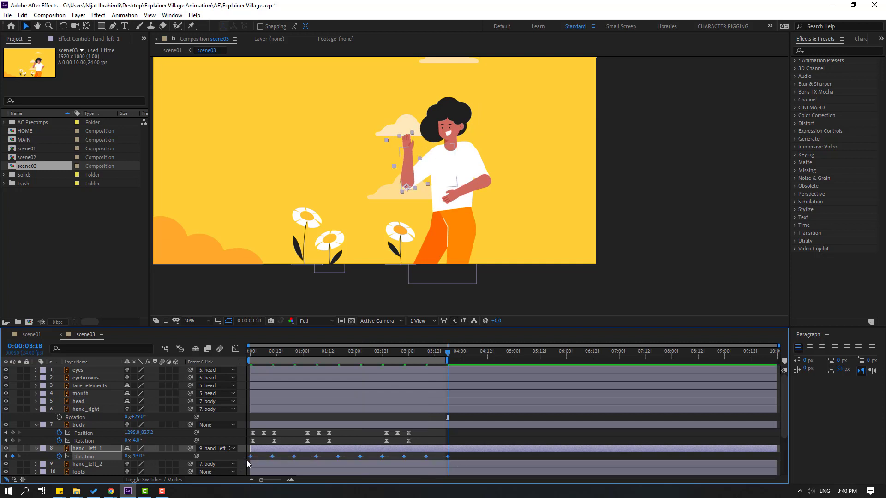
Step: Apply Easy Ease to hand_left_1's rotation keyframes, then select hand_right at frame 3
right_click(251, 455)
mouse_move(300, 447)
click(423, 387)
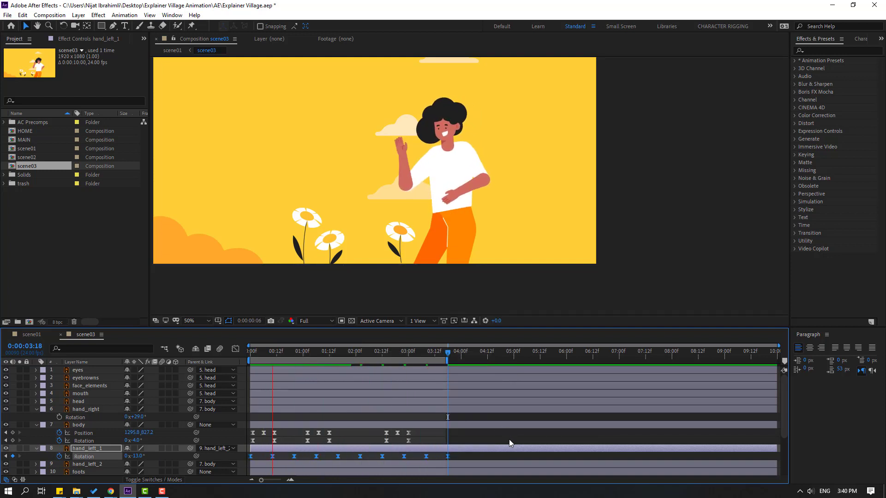
key(space)
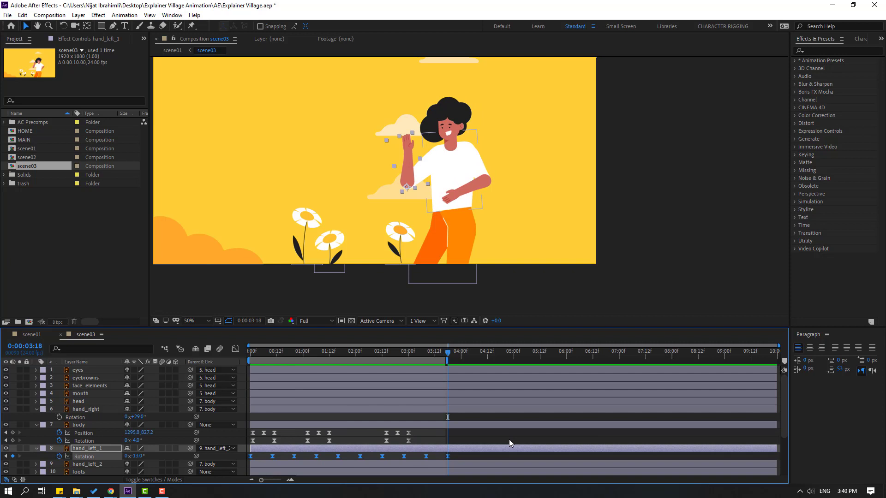
click(488, 181)
drag(417, 347, 257, 356)
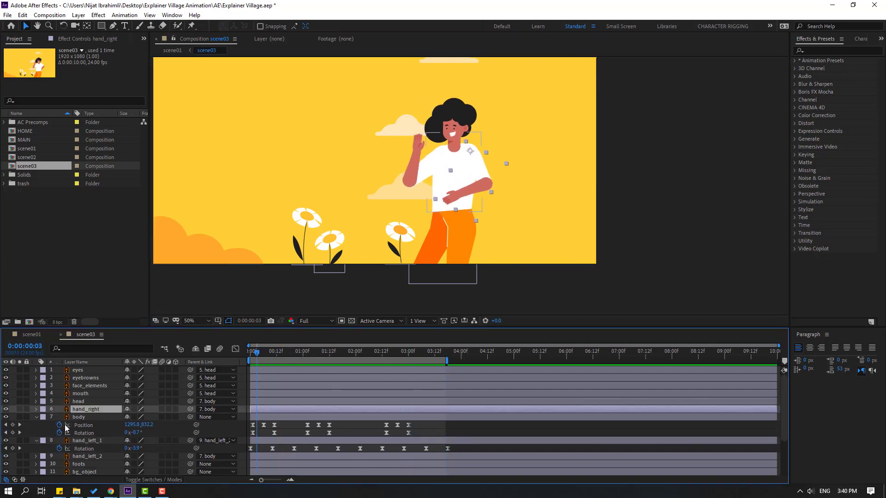
Step: Keyframe hand_right's Rotation from 3f, rotating it to +23° at 13f and +27° at 1:17
click(59, 417)
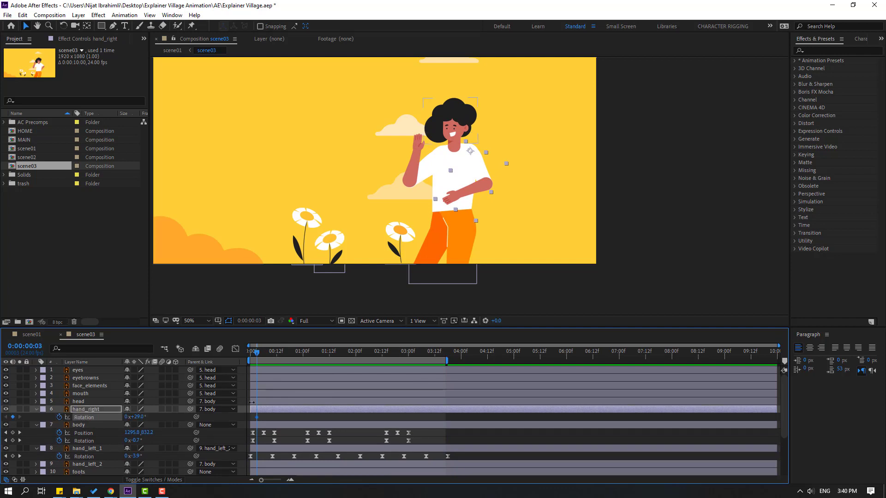
key(shift+Page_Down)
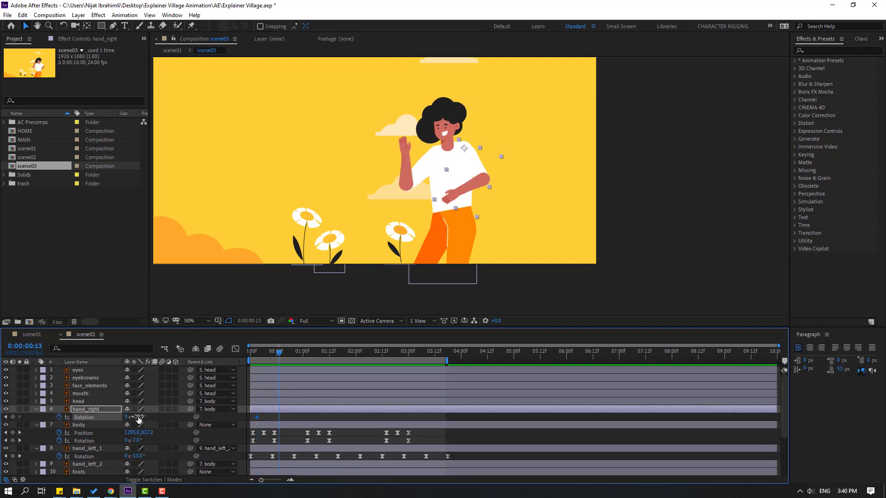
drag(135, 417, 134, 417)
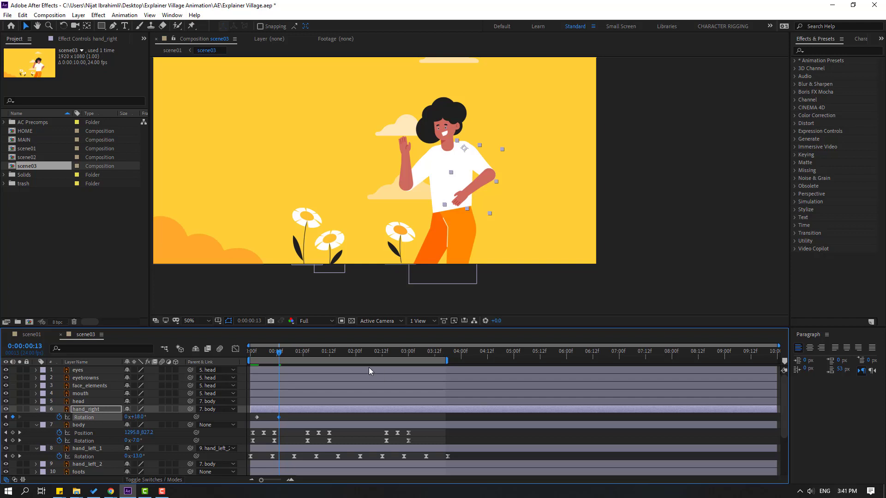
key(space)
key(space)
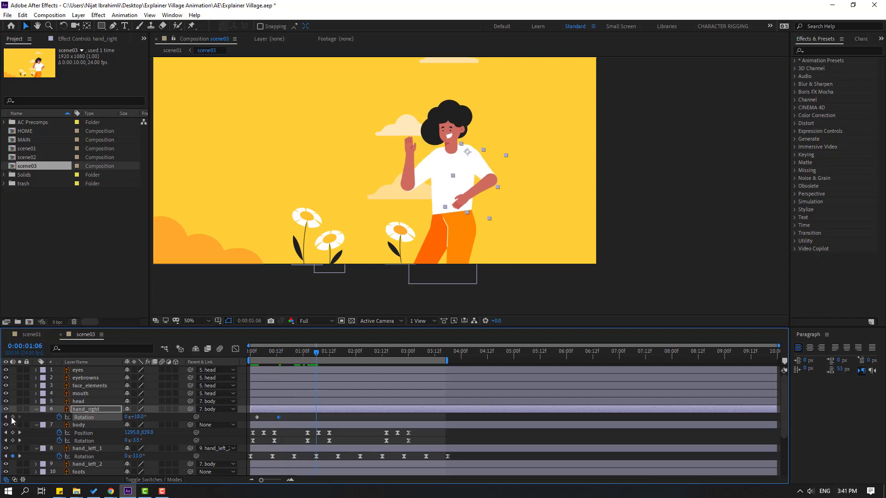
drag(325, 352, 337, 355)
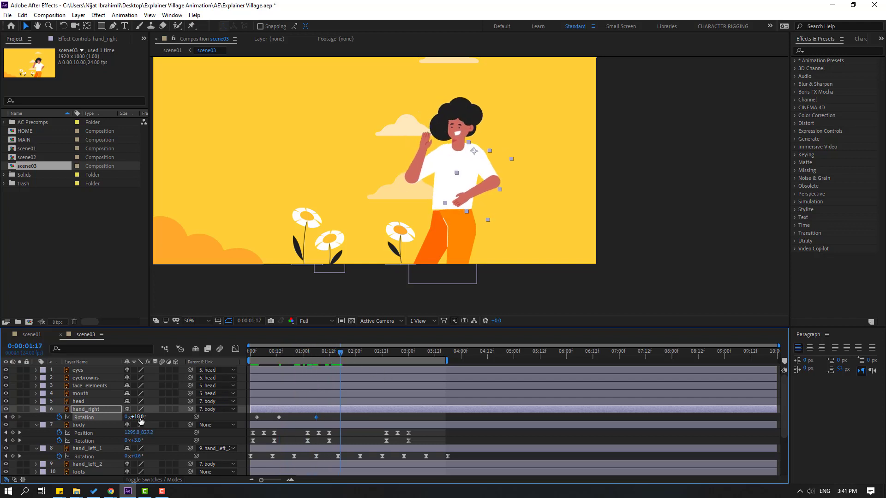
drag(138, 417, 143, 417)
Step: Add a hand_right rotation keyframe at 2:15 and set +5° at 3:03
drag(375, 354, 387, 353)
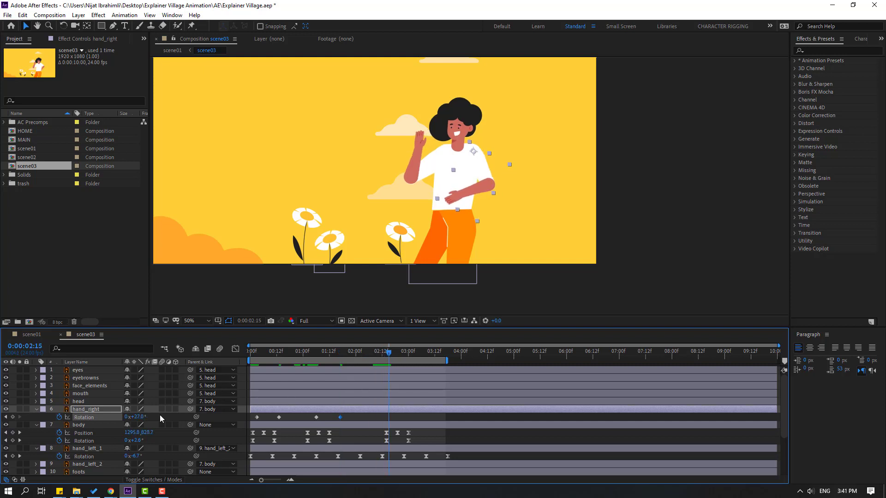
click(13, 417)
drag(400, 353, 416, 357)
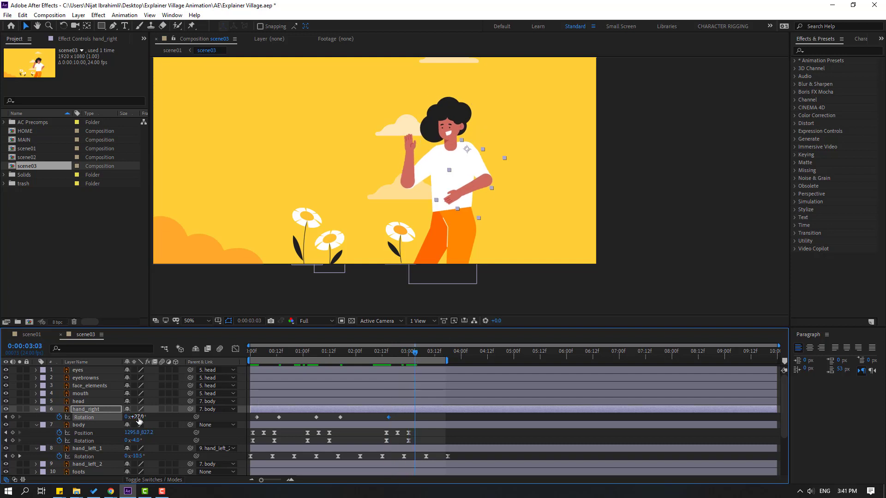
drag(138, 419, 146, 417)
Step: Apply Easy Ease to all hand_right rotation keyframes, then select the head layer at 0:16
drag(410, 425, 282, 416)
right_click(257, 419)
mouse_move(263, 414)
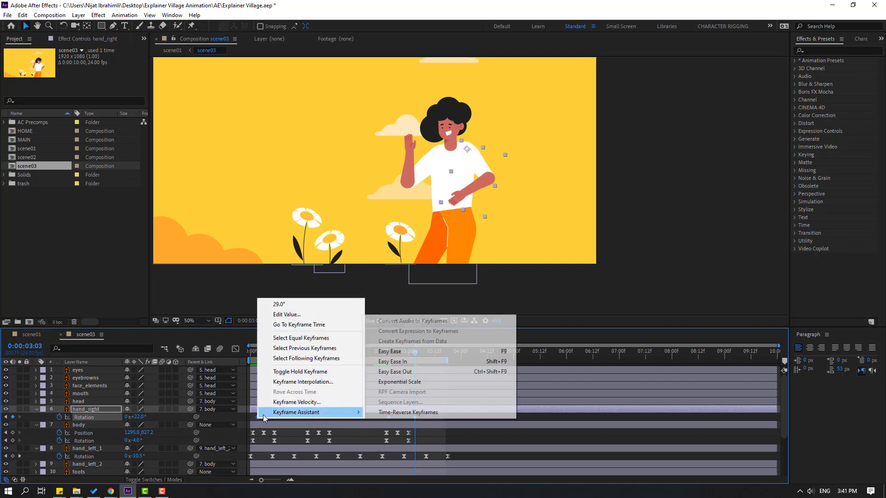
click(427, 352)
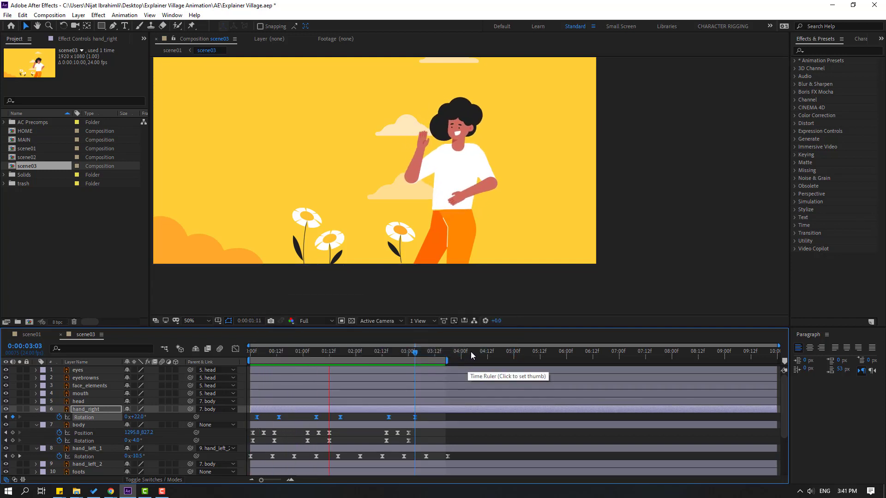
key(space)
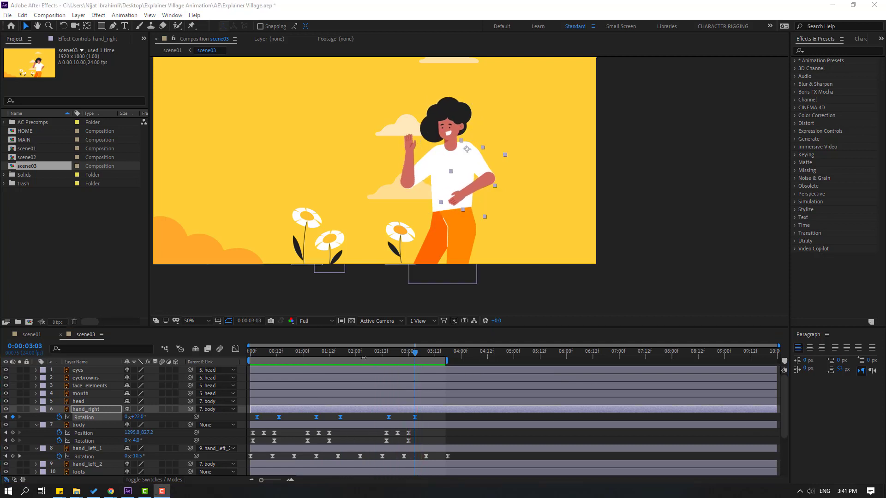
drag(364, 358, 258, 355)
click(81, 402)
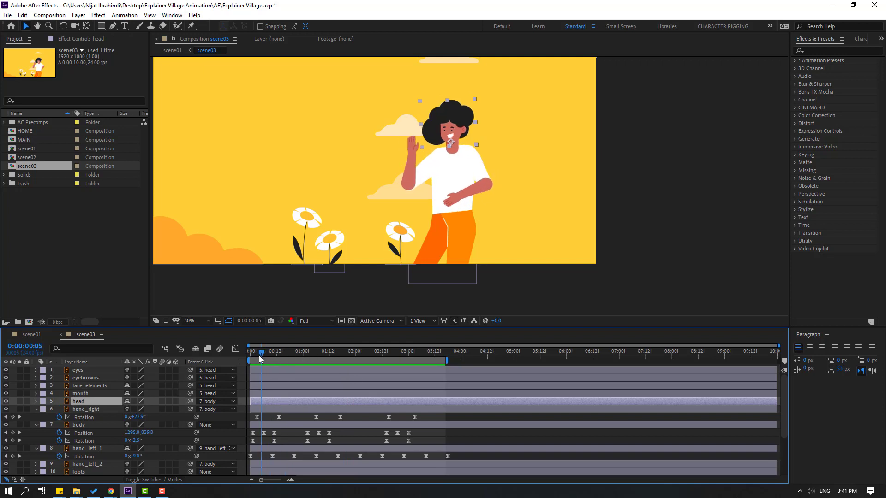
Step: Keyframe the head's Rotation, tilting it to about 13° and then to -4° at 12f
key(r)
click(59, 409)
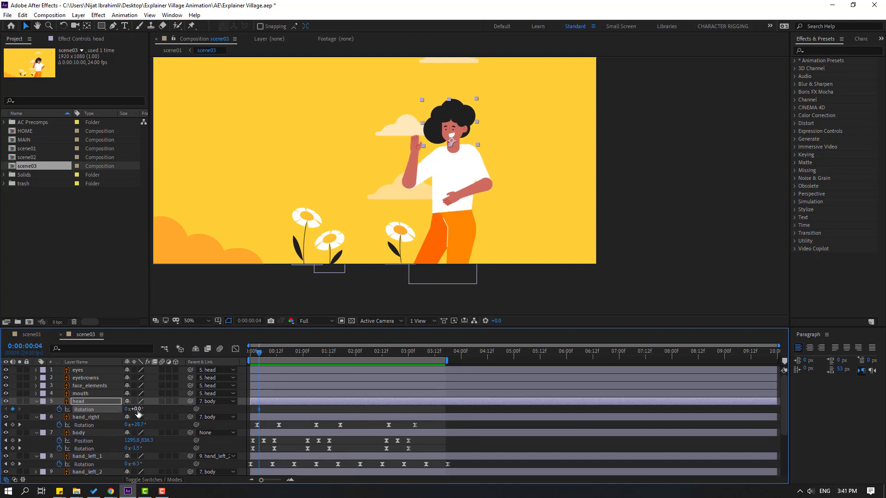
scroll(451, 174, up, 4)
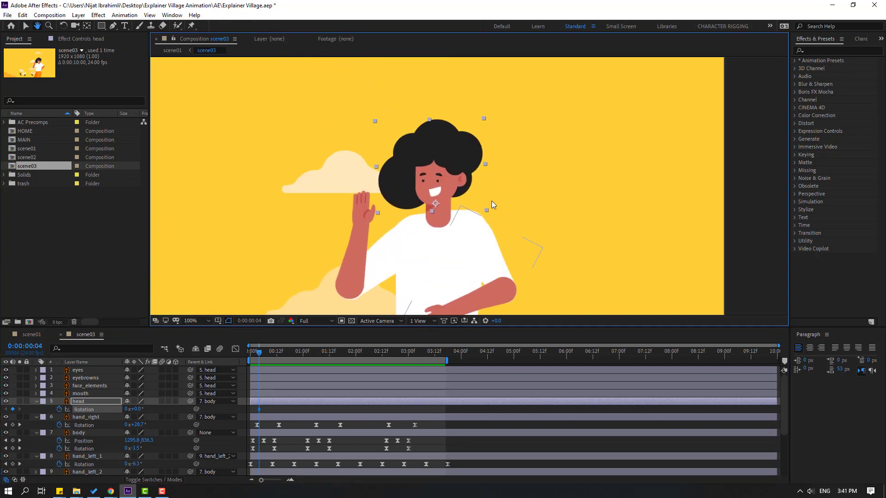
drag(136, 409, 138, 409)
drag(266, 354, 277, 356)
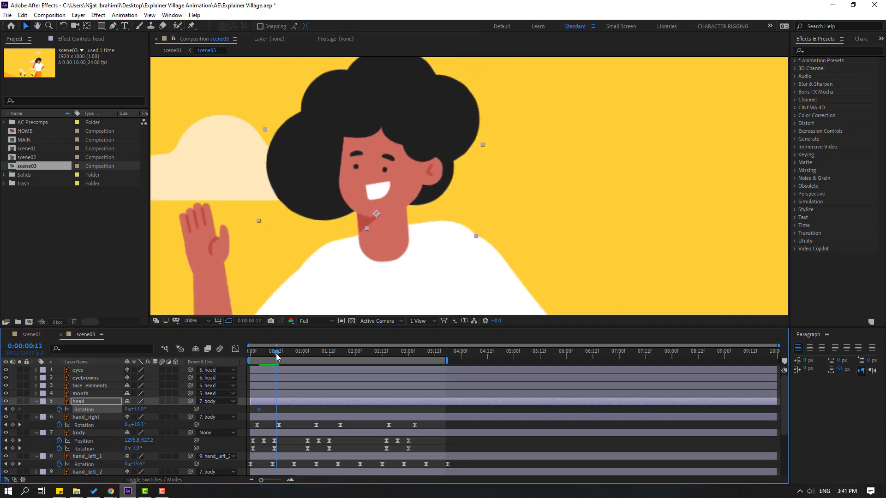
drag(137, 409, 129, 409)
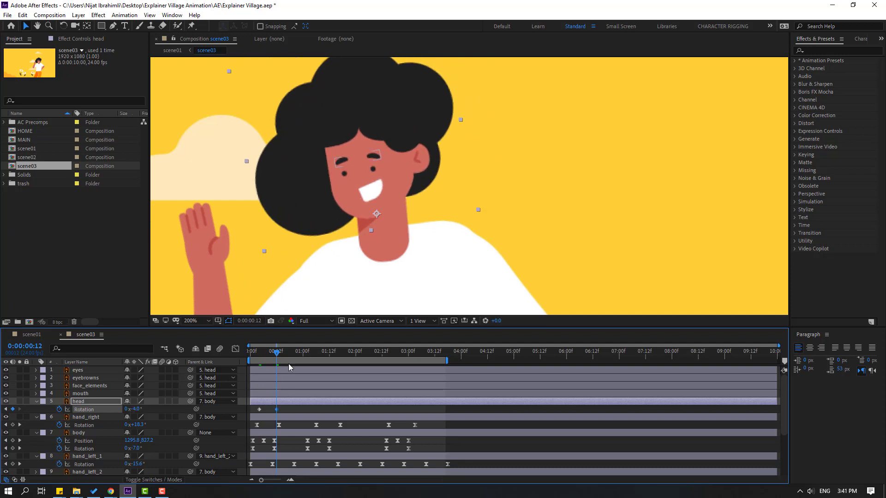
Step: Tilt the head to +9° at 1:15 and back upright to 0° at 3:02
drag(300, 353, 316, 353)
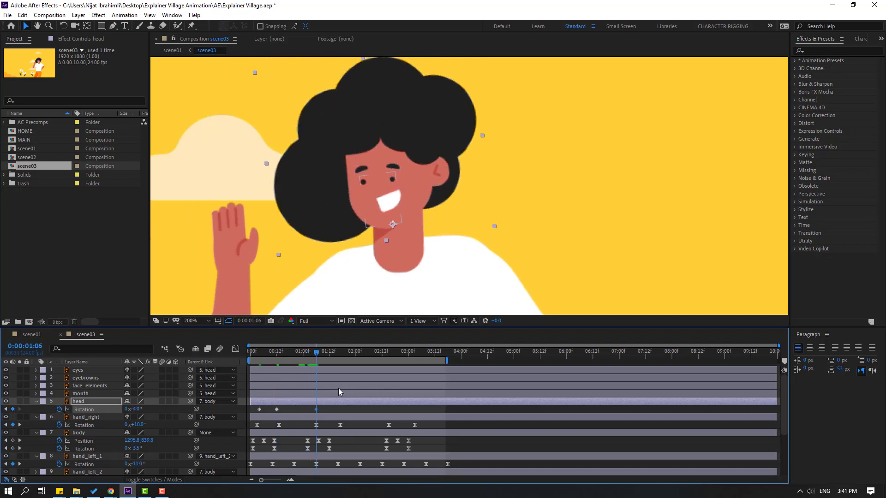
drag(318, 354, 338, 354)
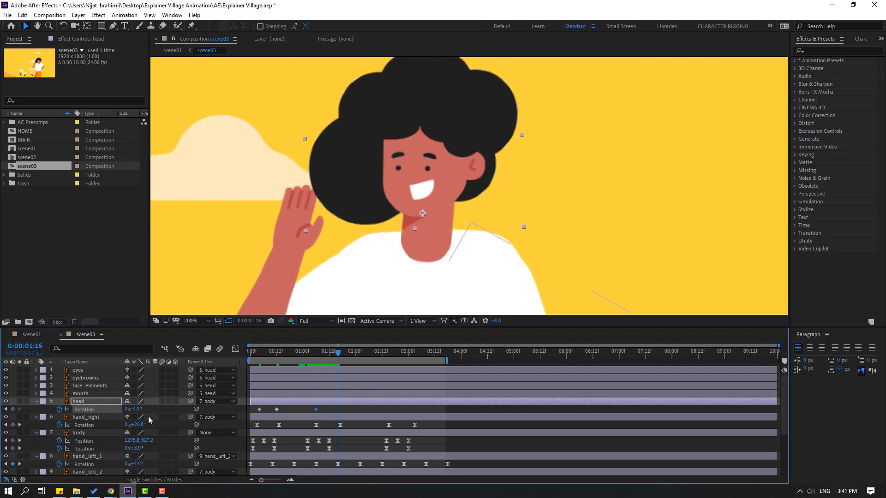
drag(138, 409, 141, 409)
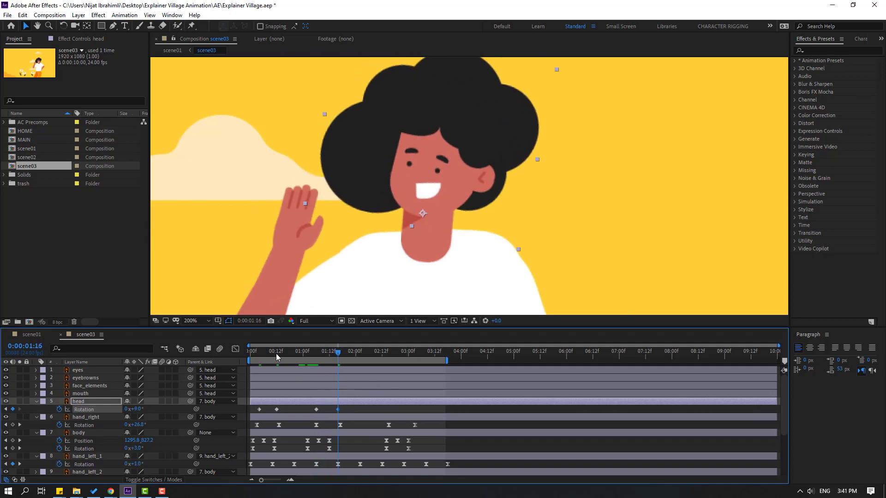
drag(276, 357, 413, 356)
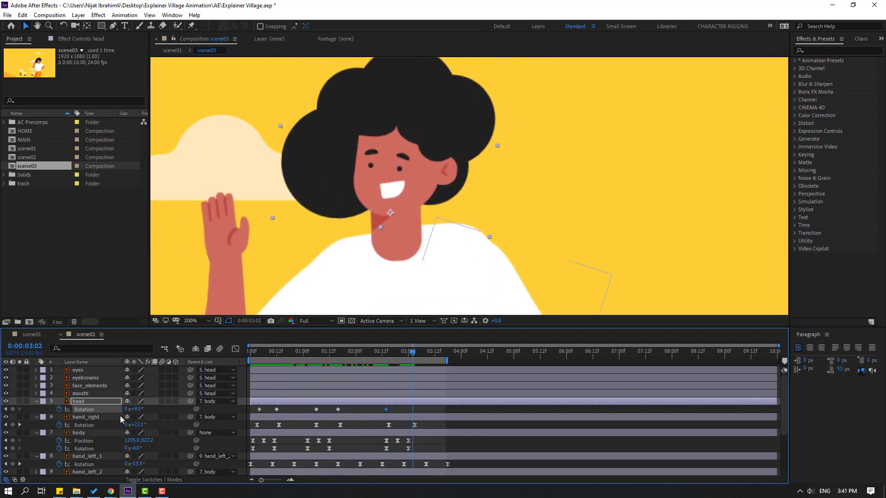
click(137, 409)
text(0)
key(Return)
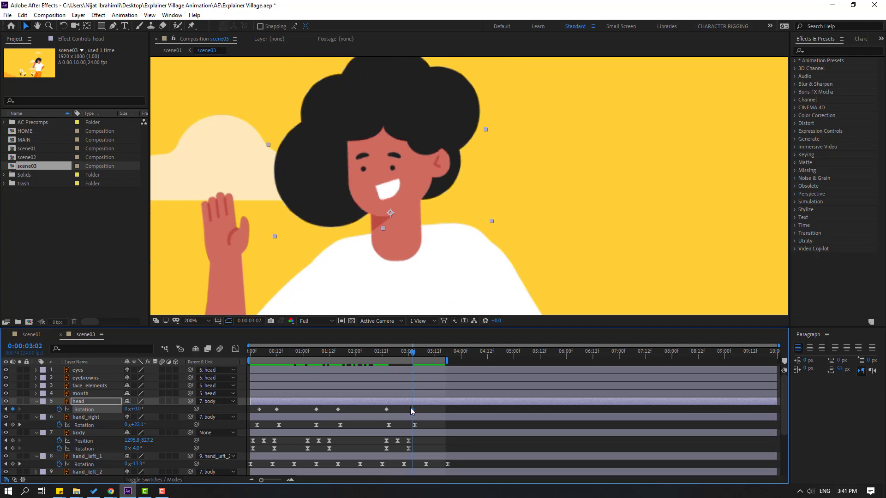
Step: Apply Easy Ease to all six head rotation keyframes and return to 4f
drag(411, 408, 258, 415)
right_click(261, 413)
mouse_move(297, 404)
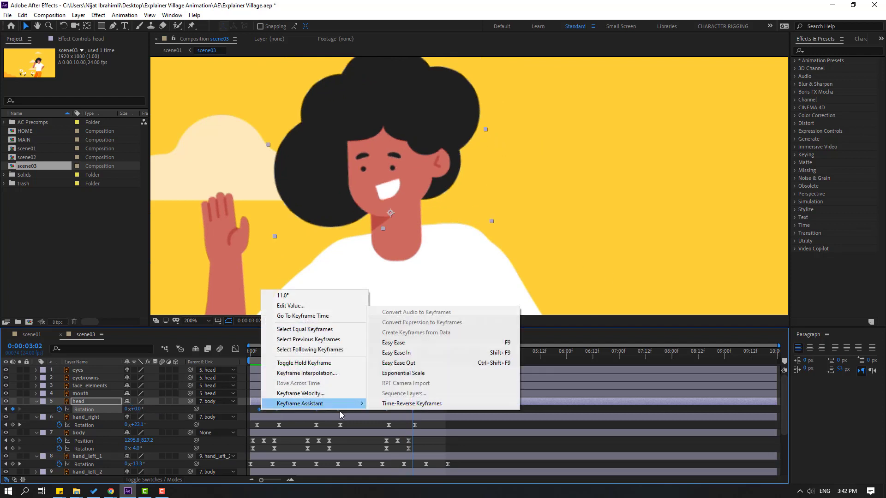
click(397, 342)
drag(302, 354, 259, 356)
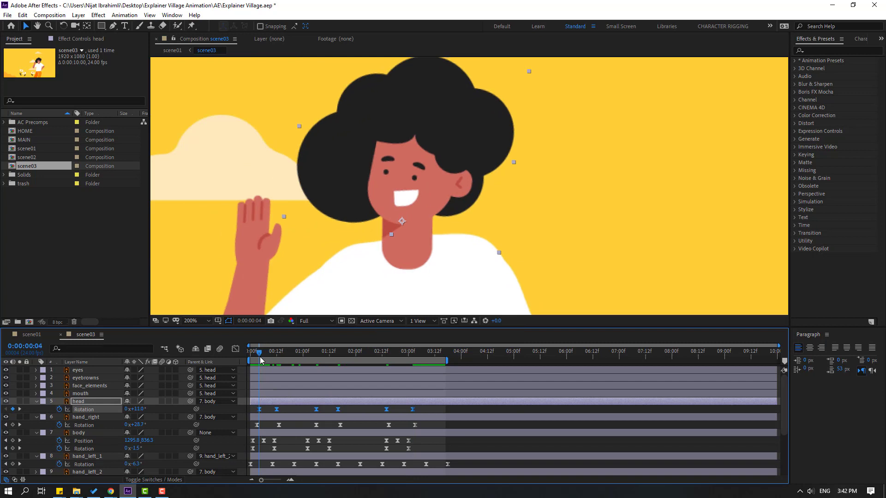
Step: Keyframe the head's Position dipping slightly down and back to its start by frame 13
click(80, 403)
key(shift+p)
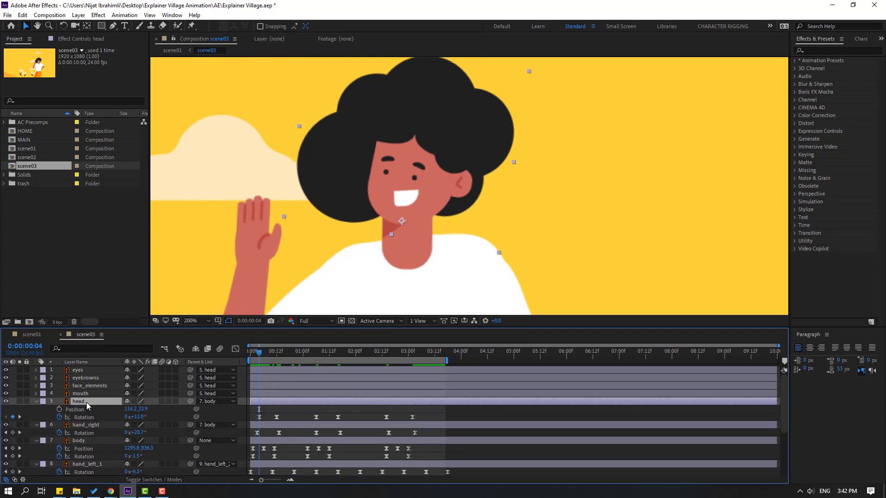
click(59, 410)
drag(261, 354, 271, 356)
drag(383, 221, 383, 224)
drag(274, 354, 279, 354)
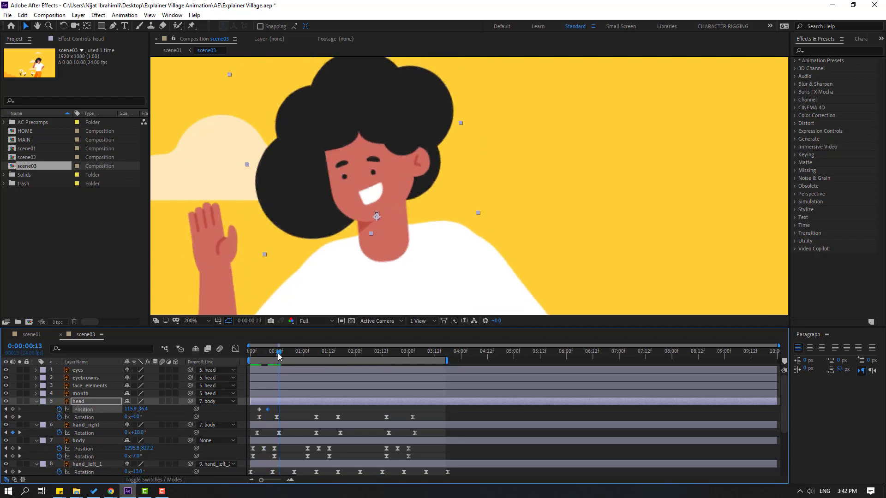
key(ctrl+v)
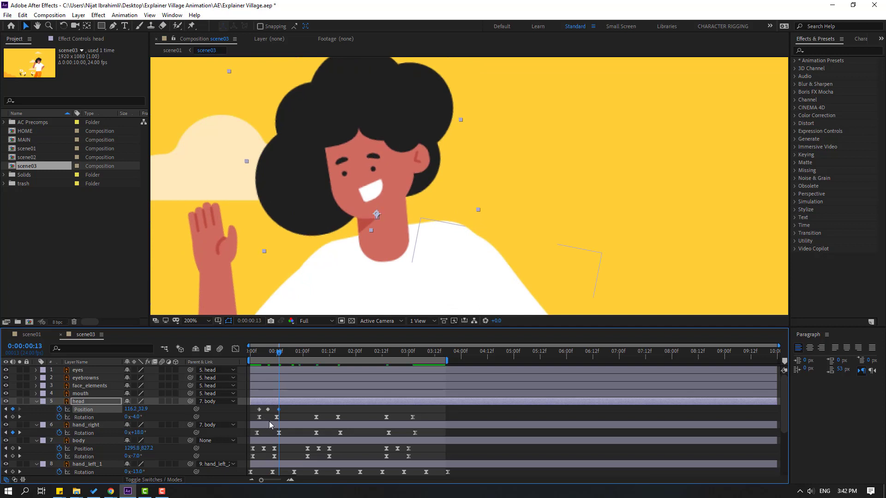
Step: Ease the head-bob keyframes and paste the bob again at 1:06 and 0:00:02:14
right_click(259, 409)
mouse_move(304, 402)
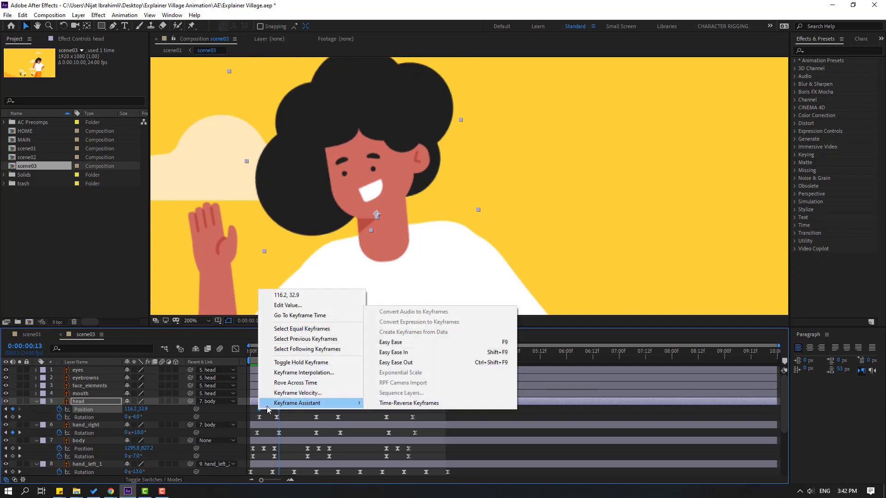
click(403, 346)
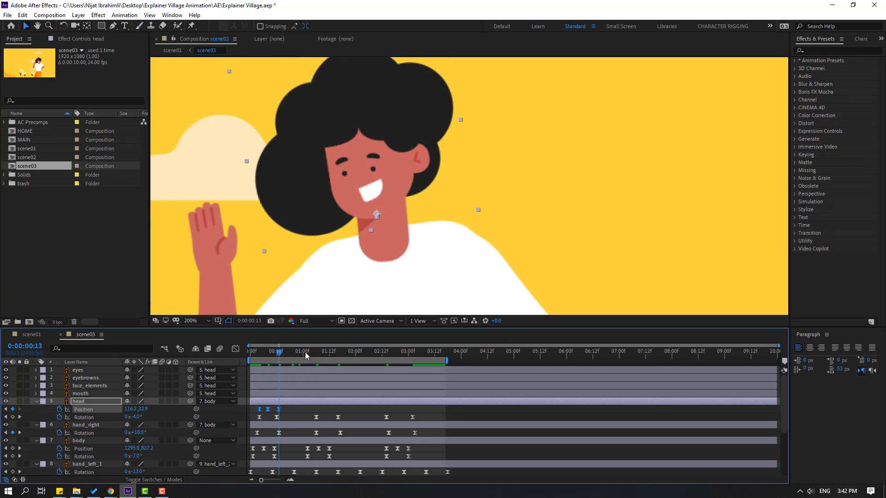
drag(306, 355, 315, 353)
key(ctrl+v)
click(386, 353)
key(ctrl+v)
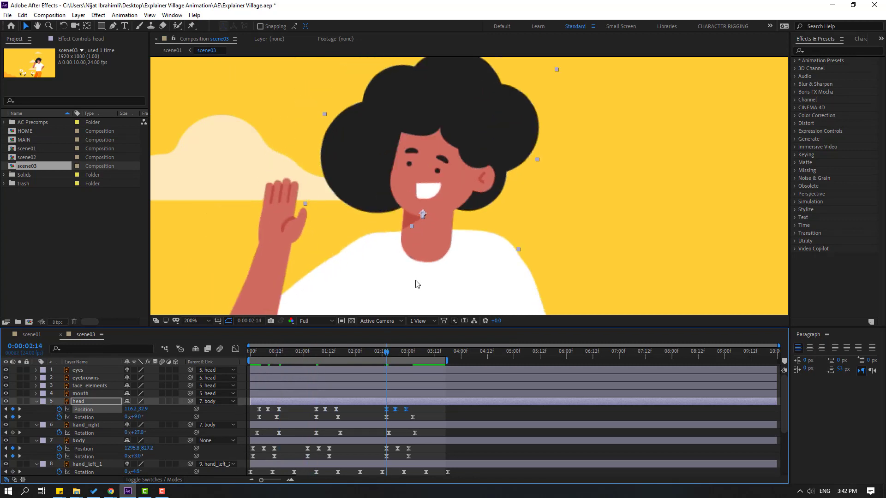
Step: Preview the waving animation and select the face_elements layer
scroll(417, 283, down, 3)
key(space)
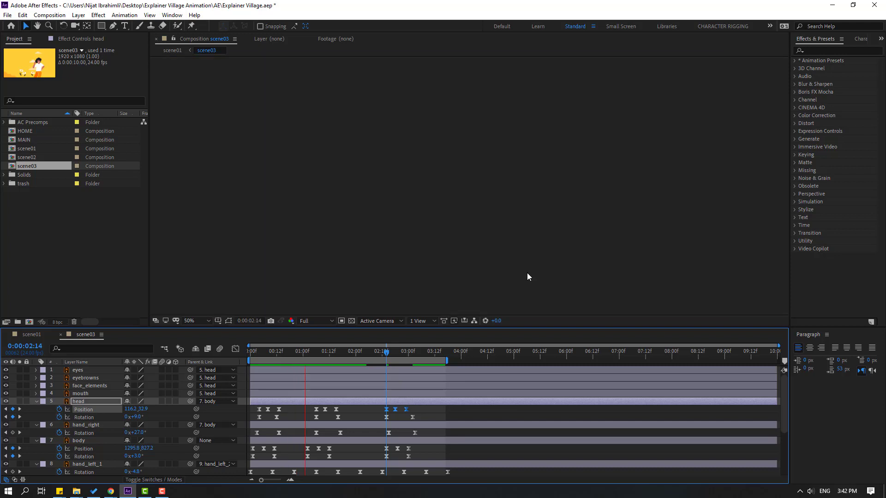
scroll(489, 191, up, 2)
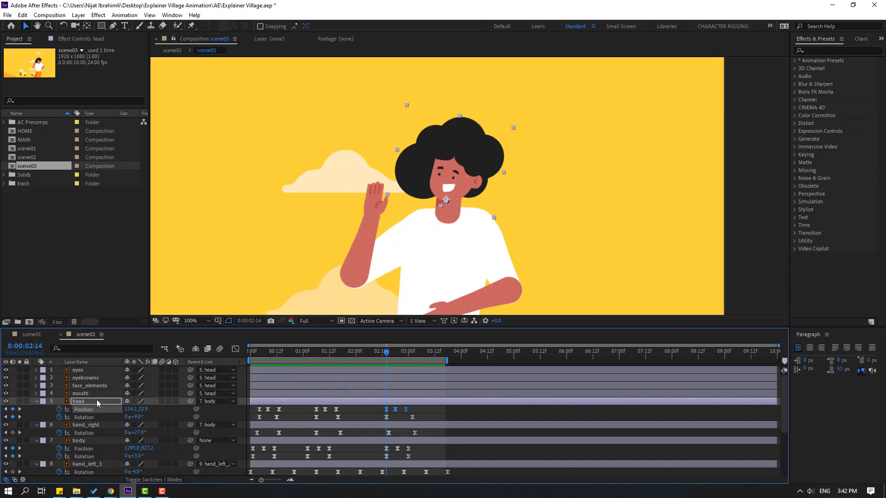
click(89, 386)
Step: Keyframe the eyes' Scale from 100% to 100,68% and back to 100% for a blink starting at 0:00:00:04
click(78, 370)
scroll(468, 186, up, 4)
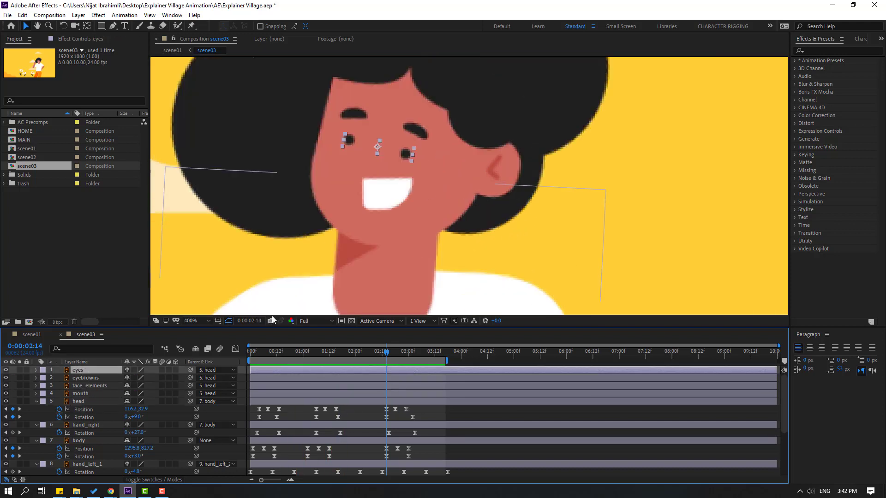
key(s)
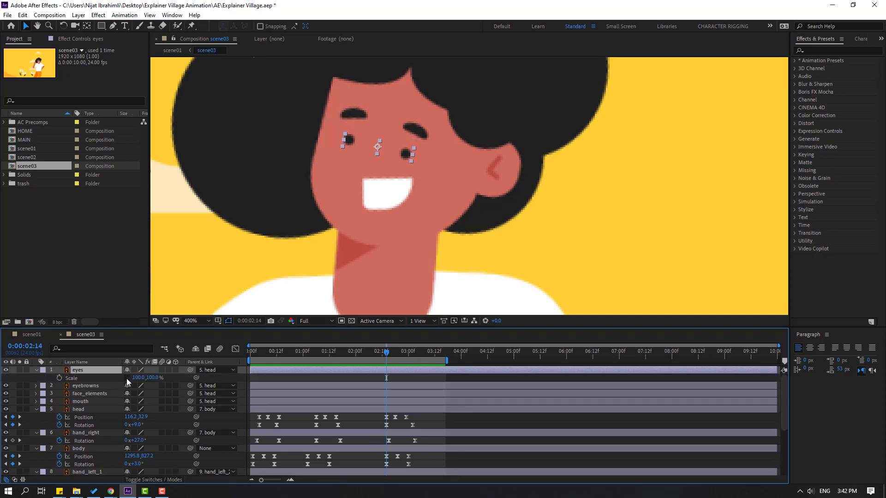
drag(294, 350, 258, 357)
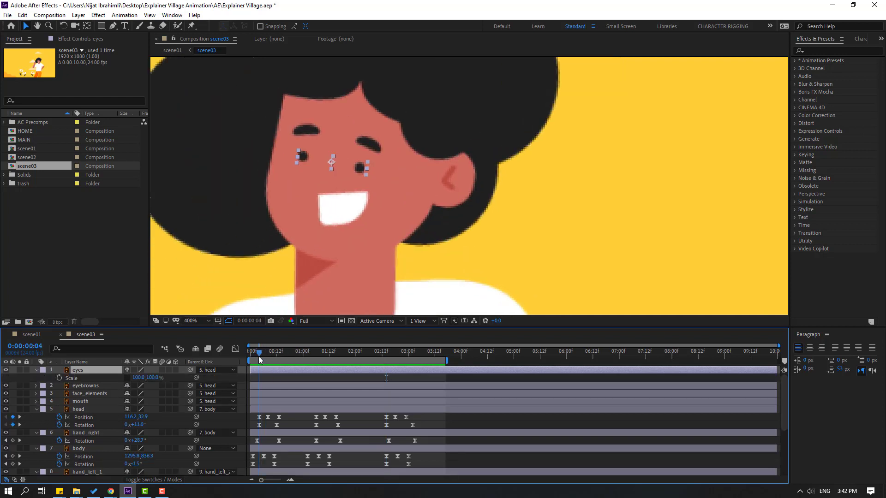
click(59, 378)
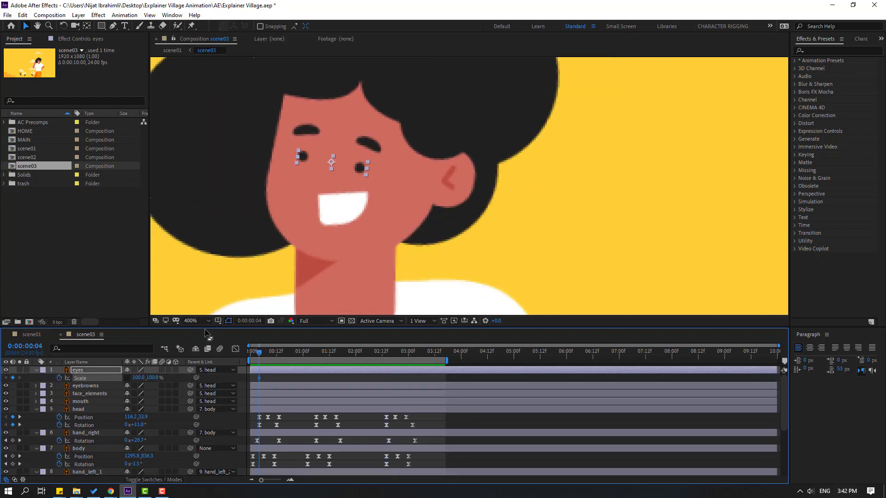
key(Page_Down)
key(Page_Down)
key(Page_Down)
mouse_move(157, 379)
mouse_down()
mouse_move(153, 391)
mouse_move(148, 384)
mouse_up()
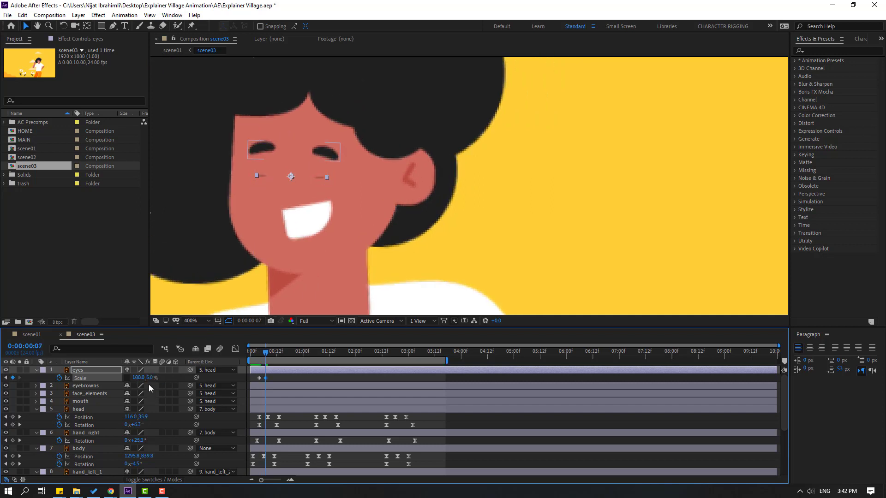
key(Page_Down)
key(Page_Down)
key(Page_Down)
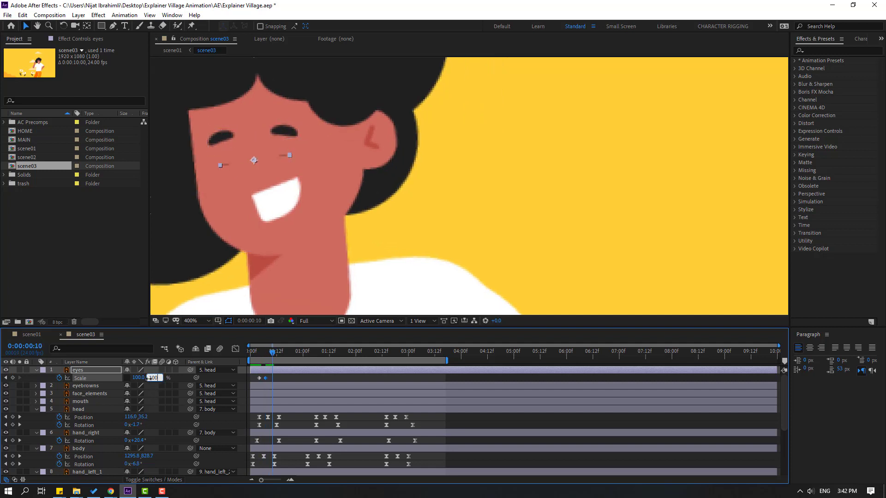
key(Return)
Step: Ease the blink keyframes and paste the blink at three later times up to 0:00:03:08
right_click(270, 378)
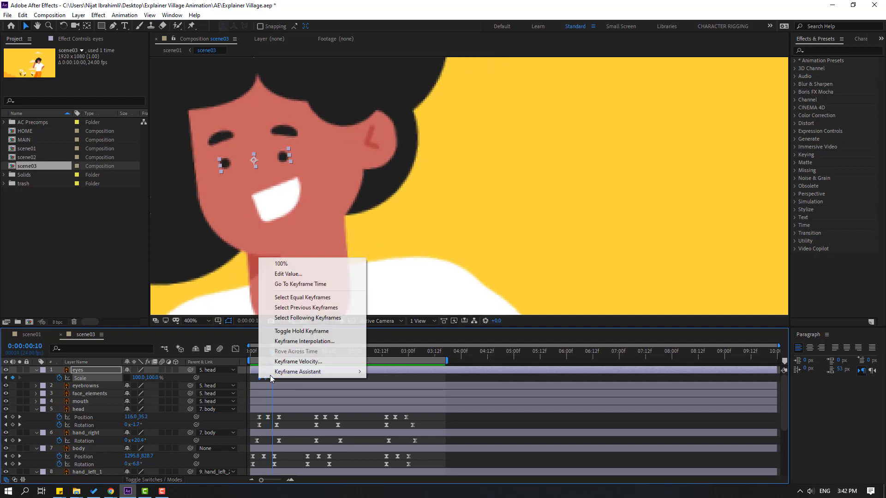
mouse_move(313, 371)
click(396, 398)
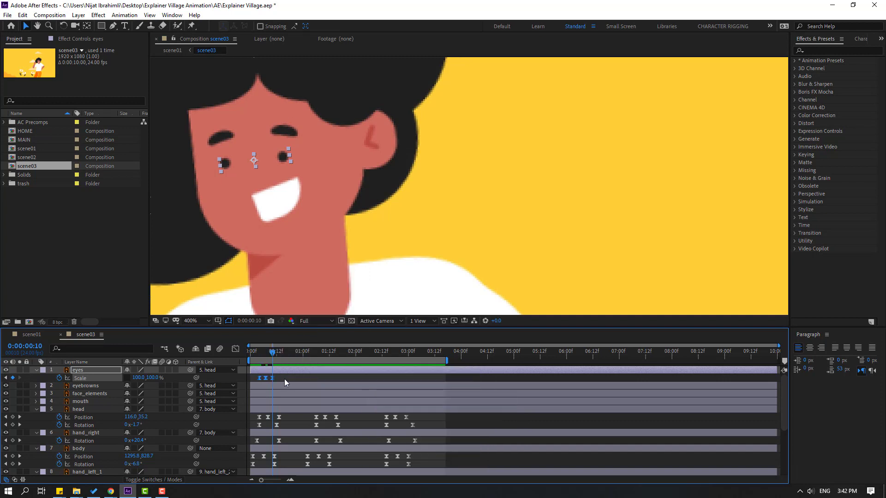
click(311, 352)
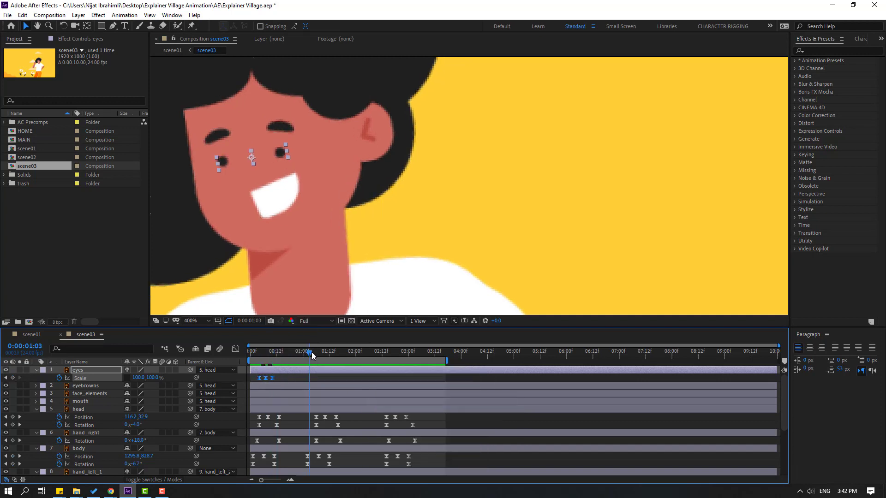
key(ctrl+v)
click(377, 352)
key(ctrl+v)
click(426, 352)
key(ctrl+v)
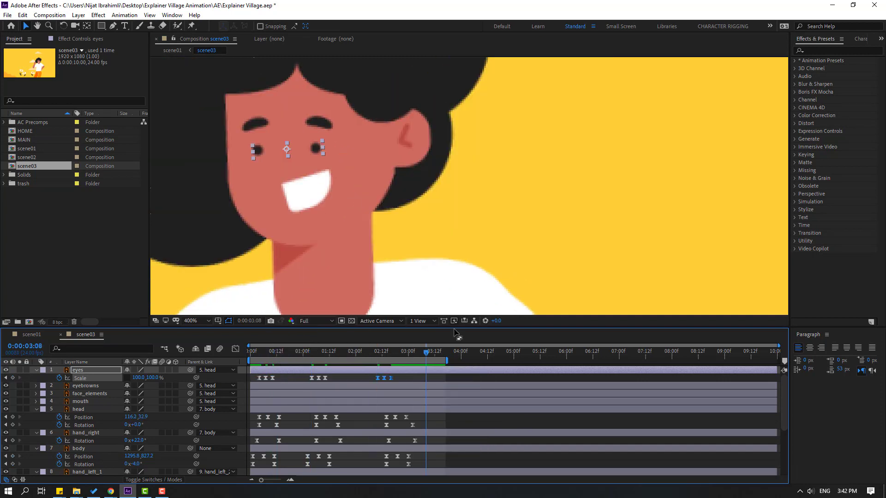
Step: Preview the blinking eyes and stop playback
scroll(468, 251, down, 4)
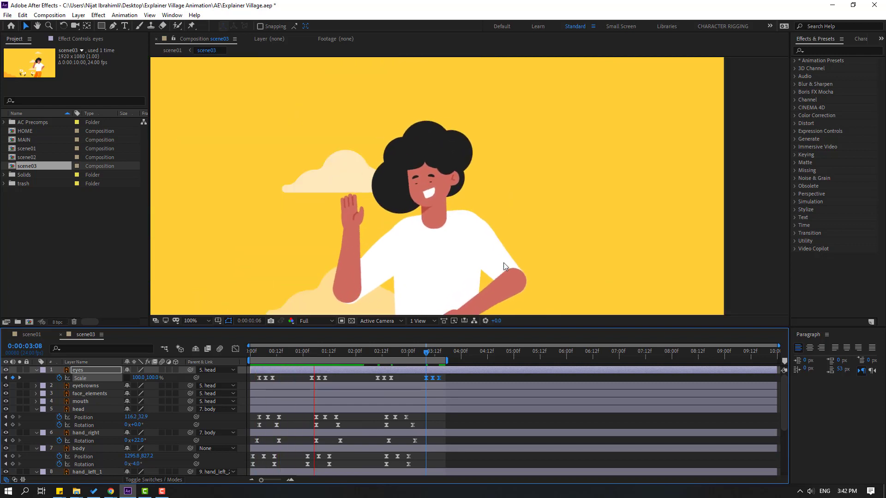
scroll(503, 264, down, 1)
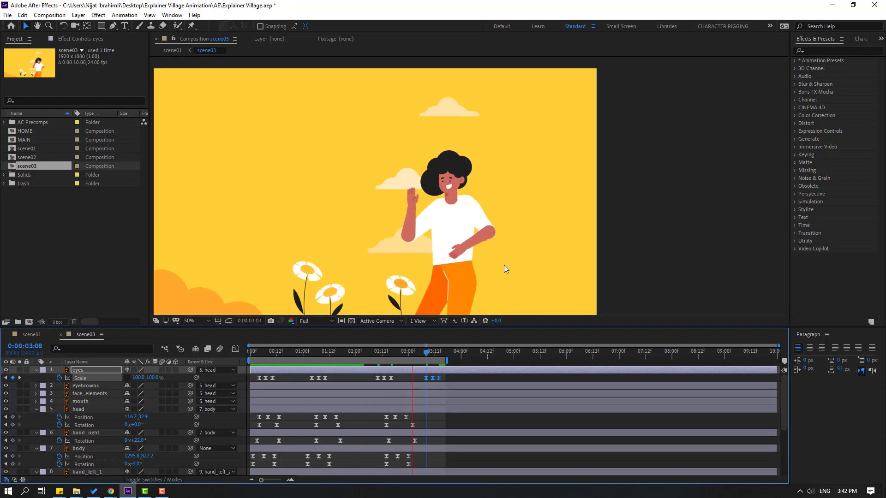
key(space)
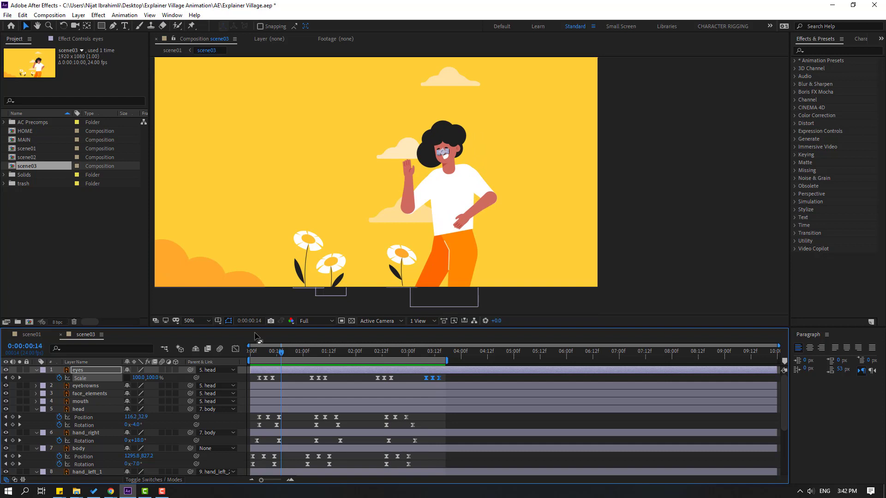
scroll(48, 438, down, 4)
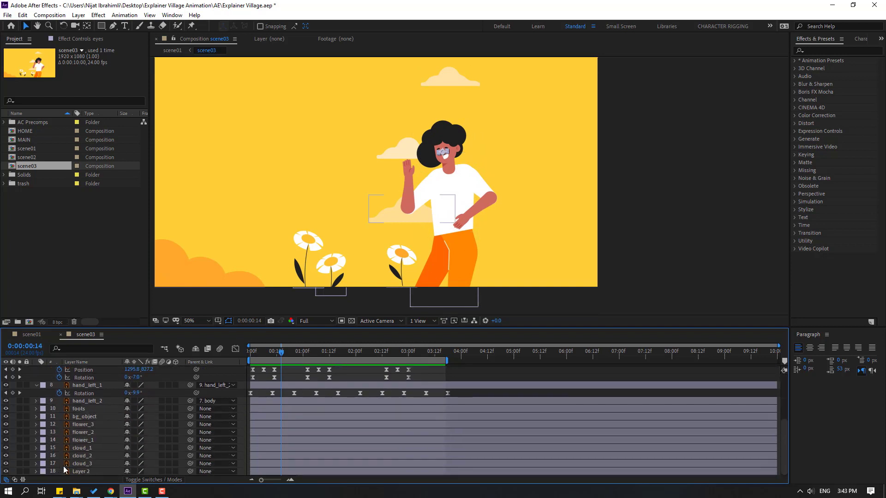
Step: Move flower_1's anchor point down to its stem base, then select flower_2 and bring it into view
click(83, 440)
scroll(392, 169, up, 4)
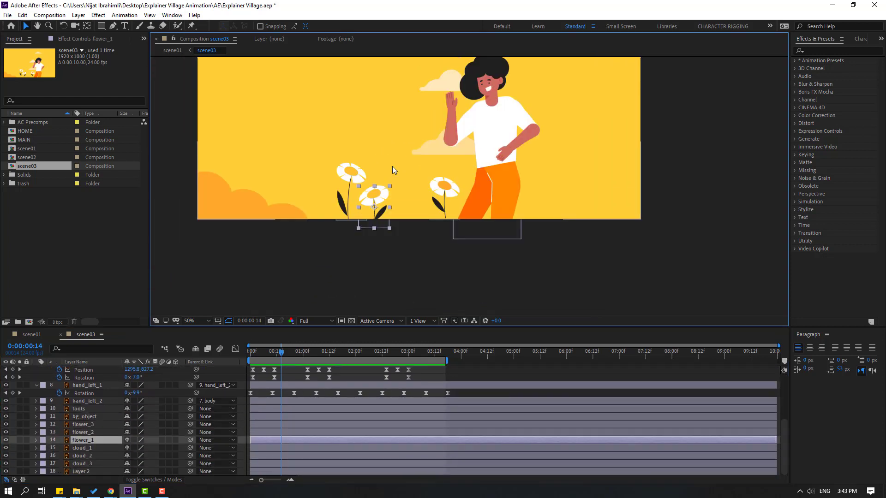
drag(287, 279, 509, 241)
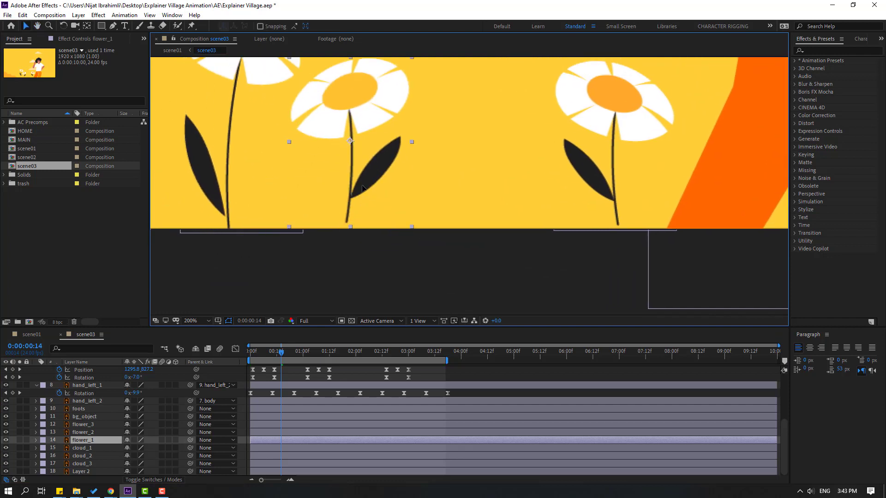
click(87, 26)
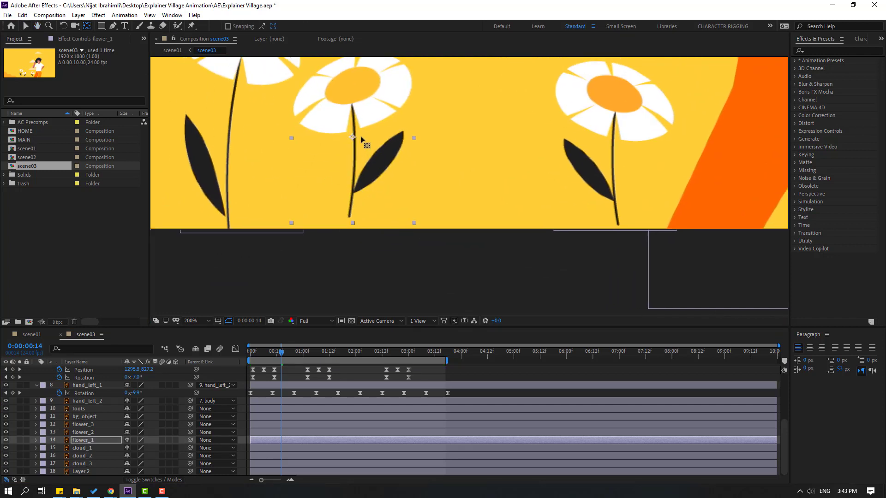
drag(361, 138, 351, 216)
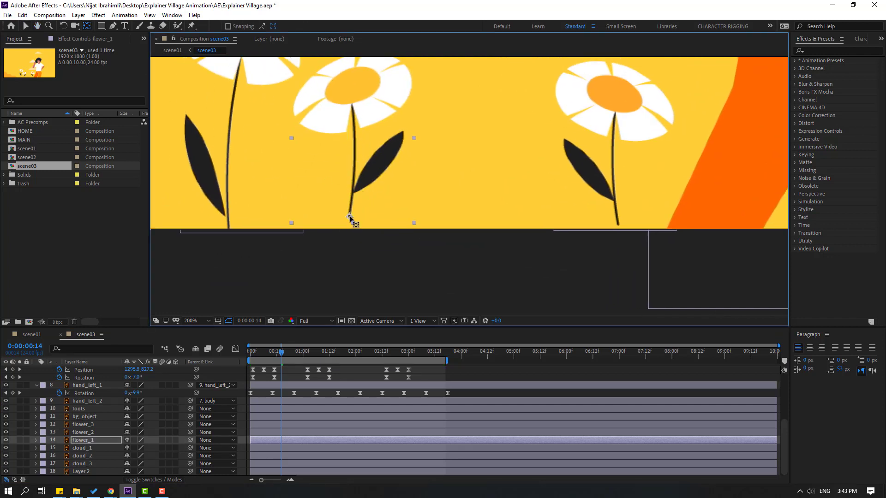
click(26, 26)
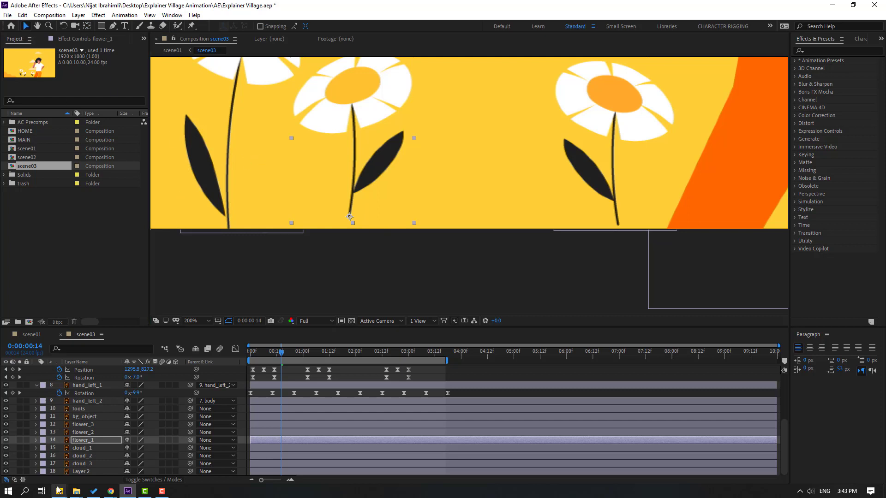
click(83, 432)
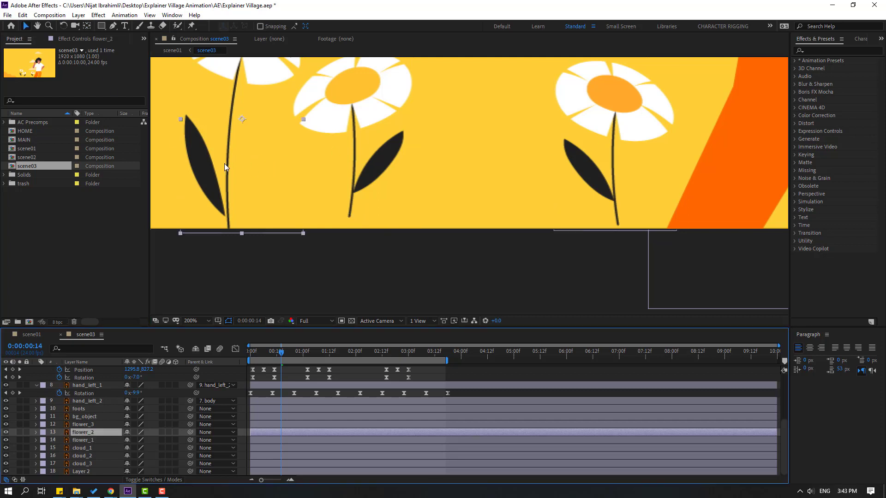
drag(285, 122, 273, 253)
key(y)
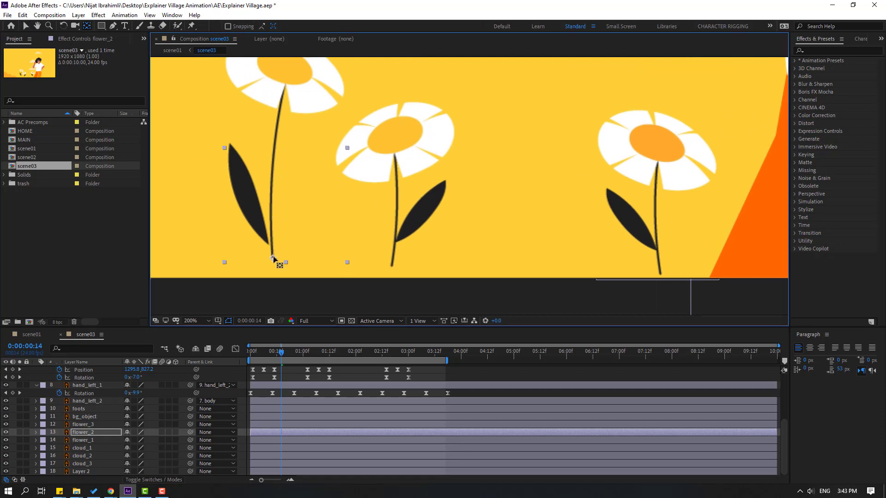
key(v)
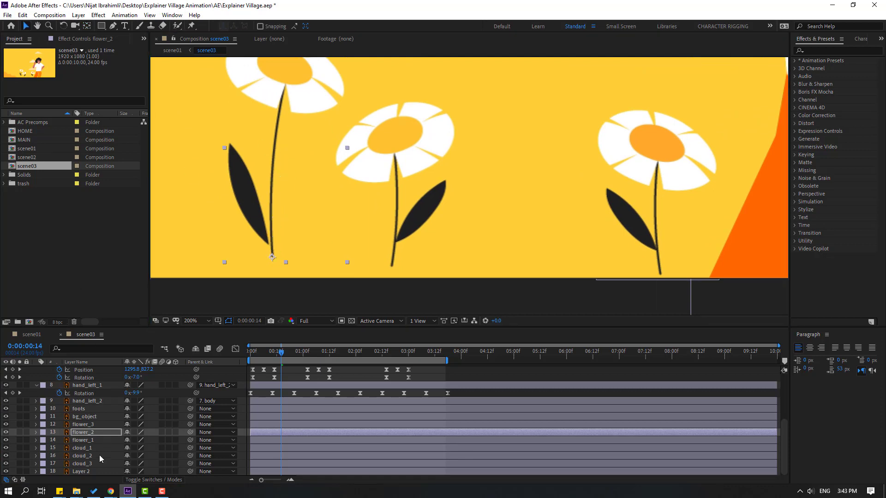
Step: Nudge flower_3 up-left and move its anchor point down to the stem base
click(85, 424)
drag(639, 236, 611, 223)
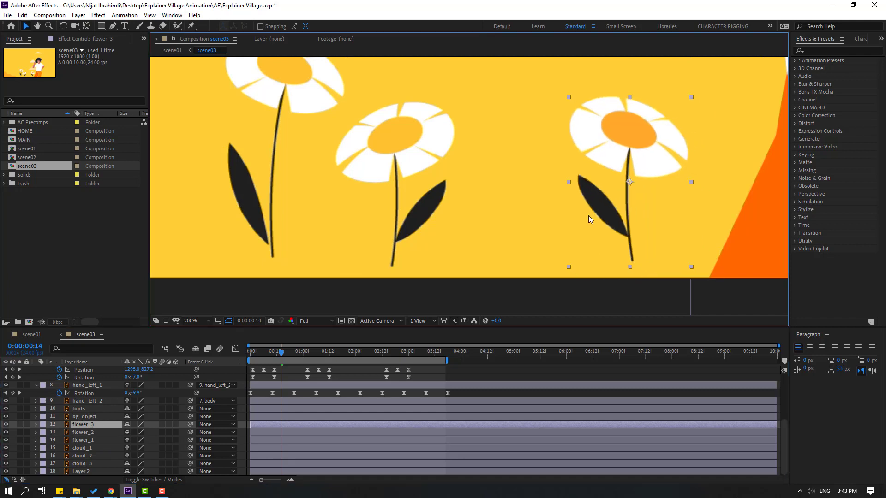
key(y)
drag(622, 183, 631, 259)
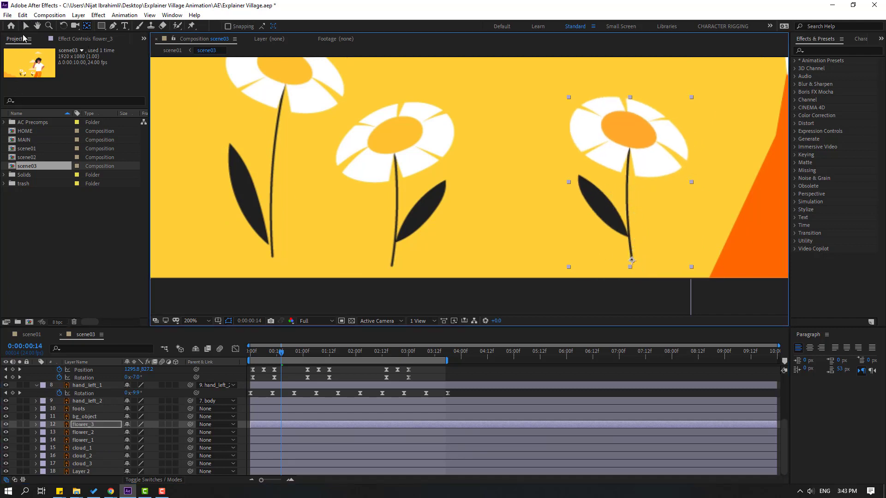
click(25, 26)
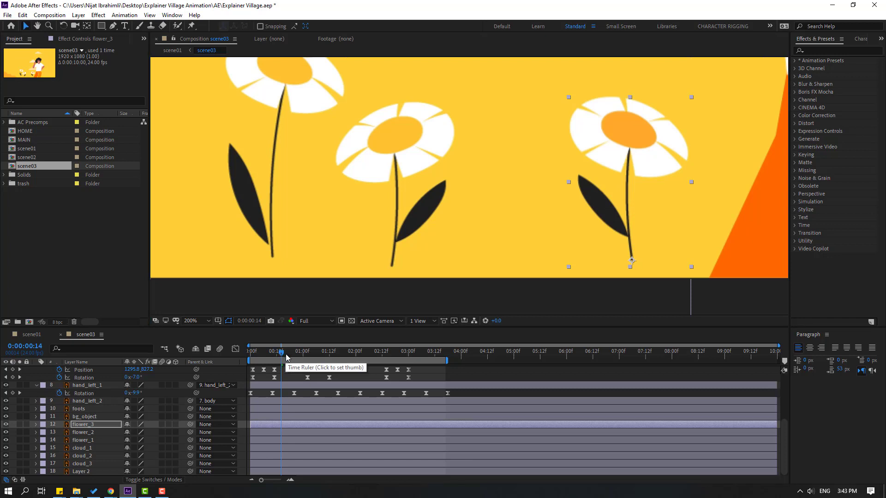
Step: At 0:00, reveal flower_3's Rotation and add an expression to it
drag(283, 356, 243, 358)
key(r)
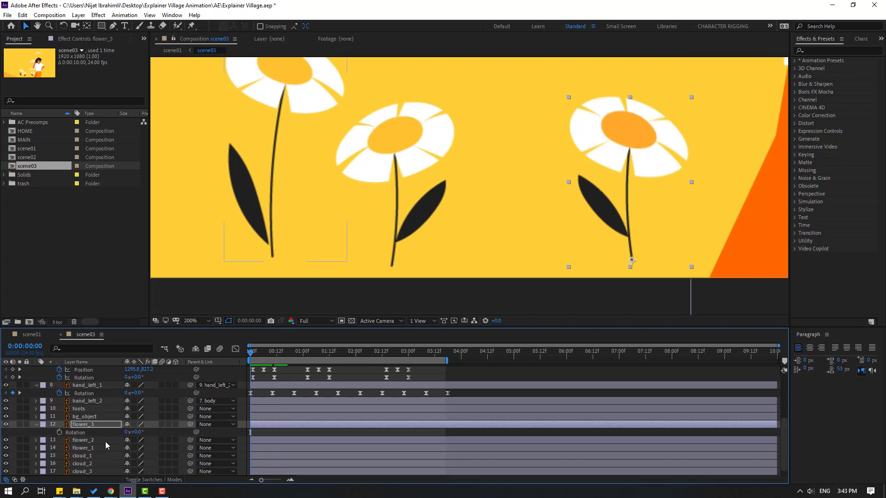
alt+click(59, 433)
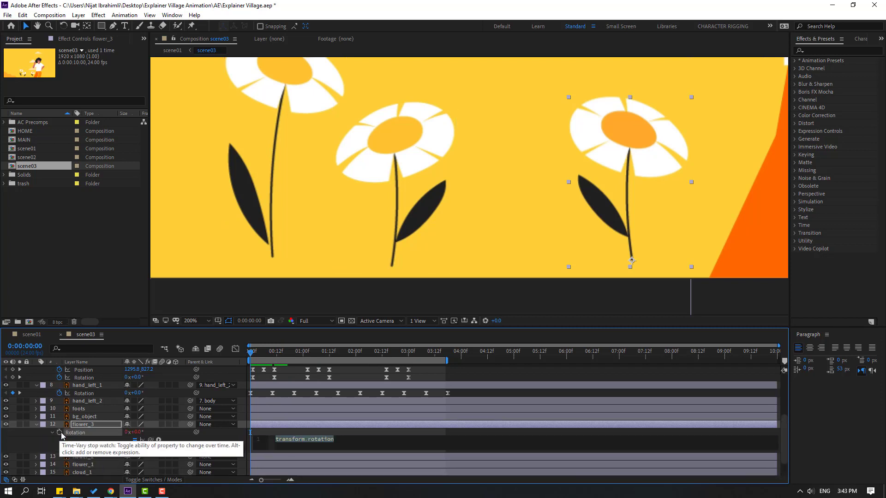
Step: Enter wiggle(1,9) as flower_3's Rotation expression, preview it, and select the expression text to copy
text(wiggle()
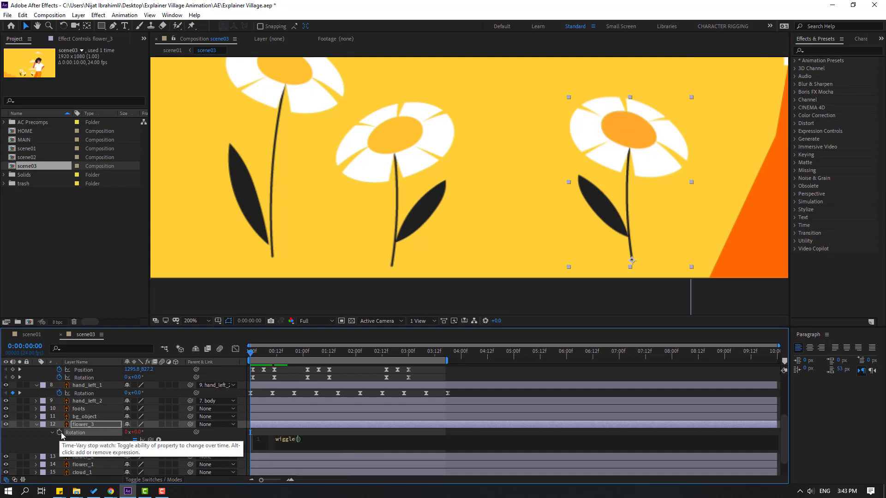
text(1,9)
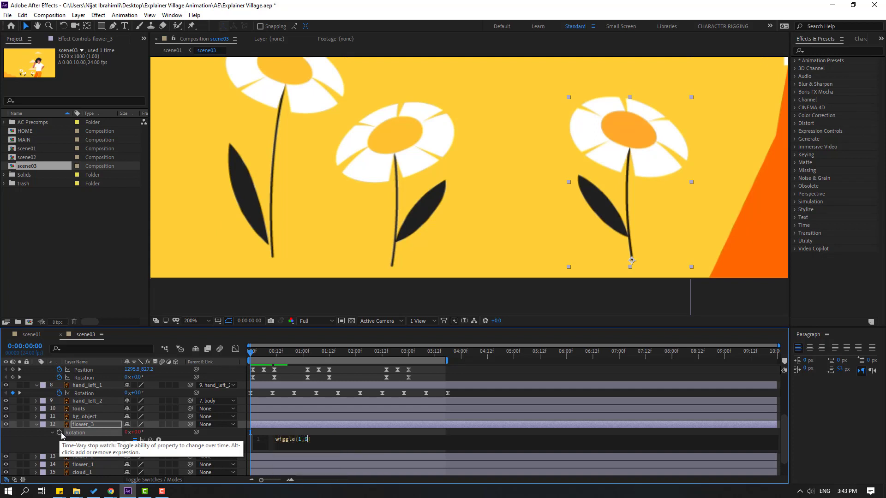
click(411, 432)
key(space)
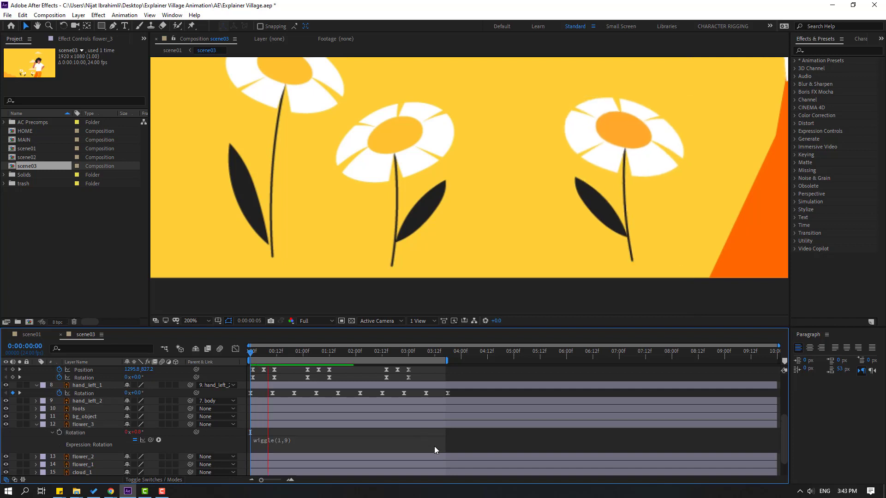
click(291, 441)
click(321, 439)
drag(321, 440, 274, 439)
key(ctrl+c)
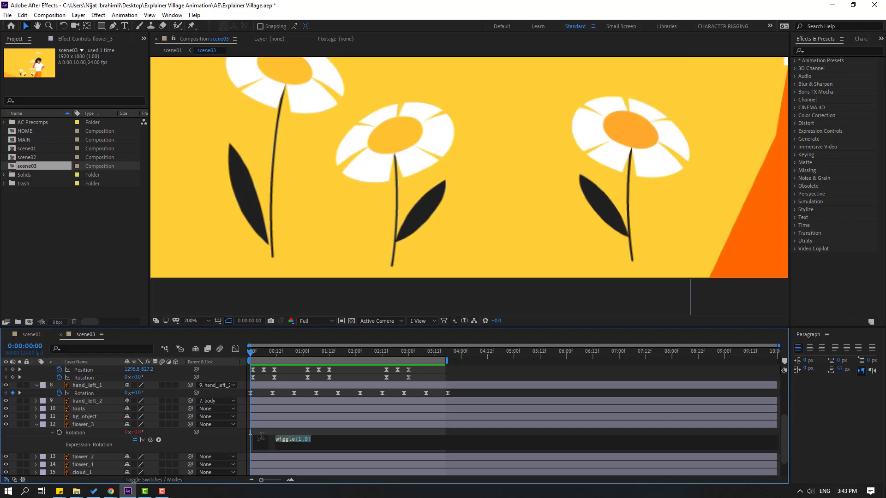
click(284, 433)
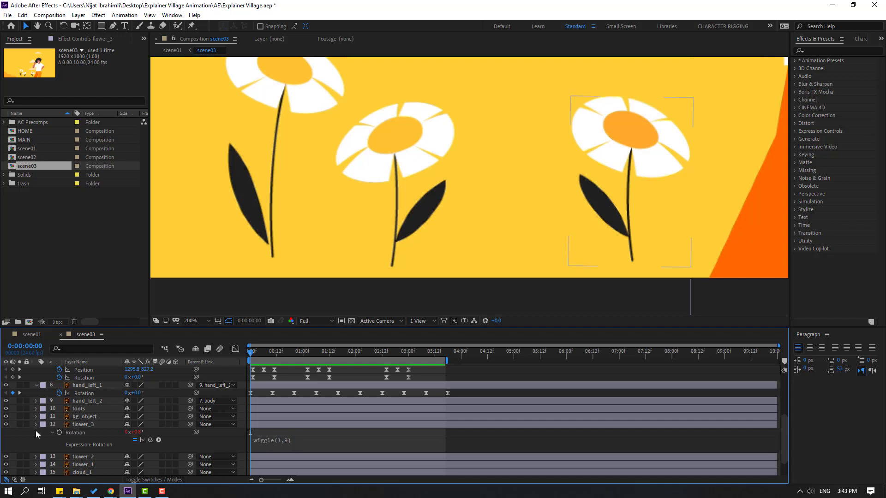
click(35, 424)
Step: Paste wiggle(1,9) into flower_2's Rotation expression and preview both flowers swaying
click(86, 432)
key(r)
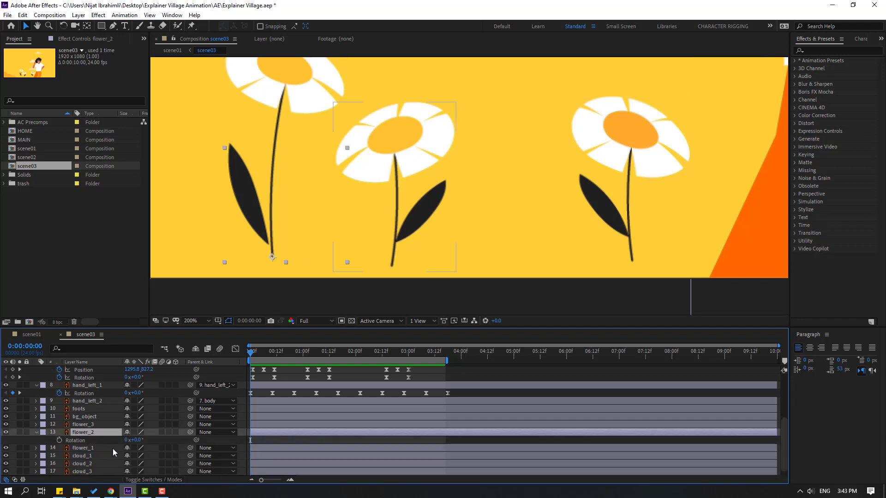
alt+click(59, 441)
key(ctrl+v)
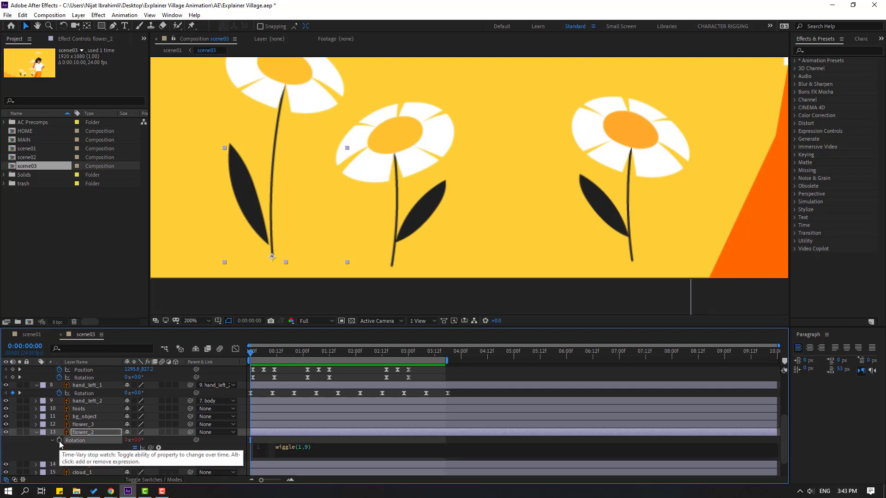
click(284, 438)
key(space)
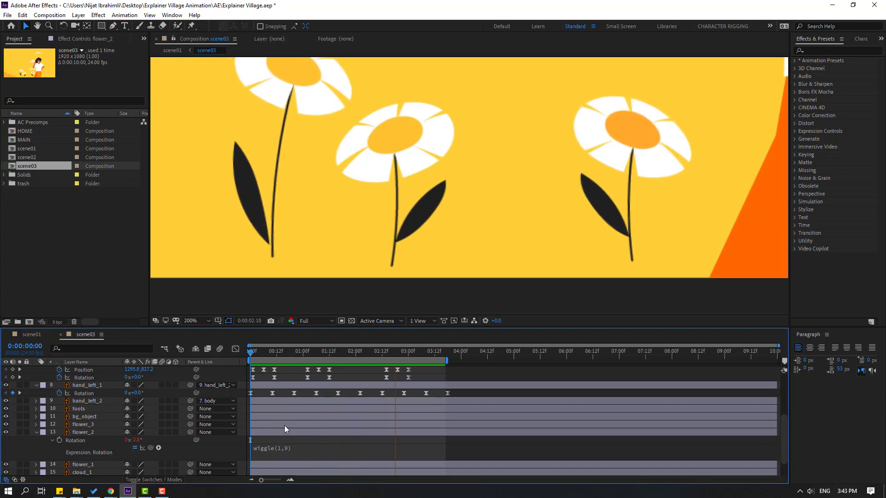
click(267, 355)
Step: Paste wiggle(1,9) into flower_1's Rotation expression and preview all three flowers wiggling
click(36, 432)
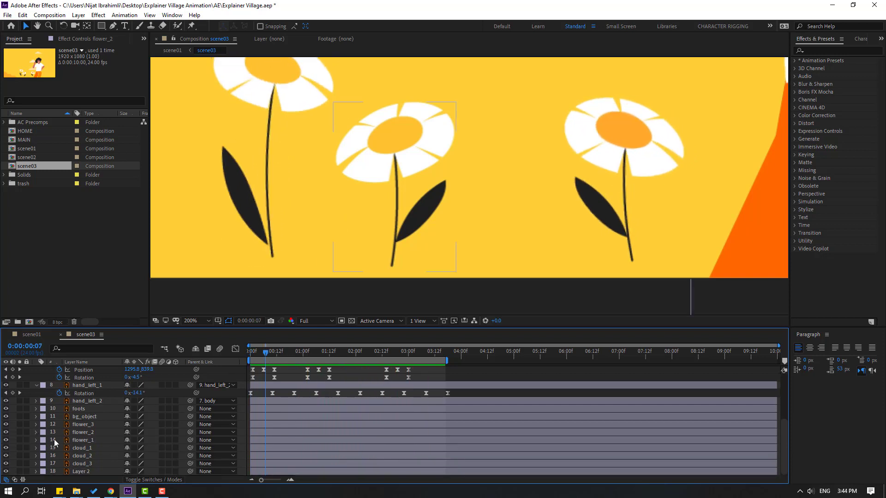
click(79, 441)
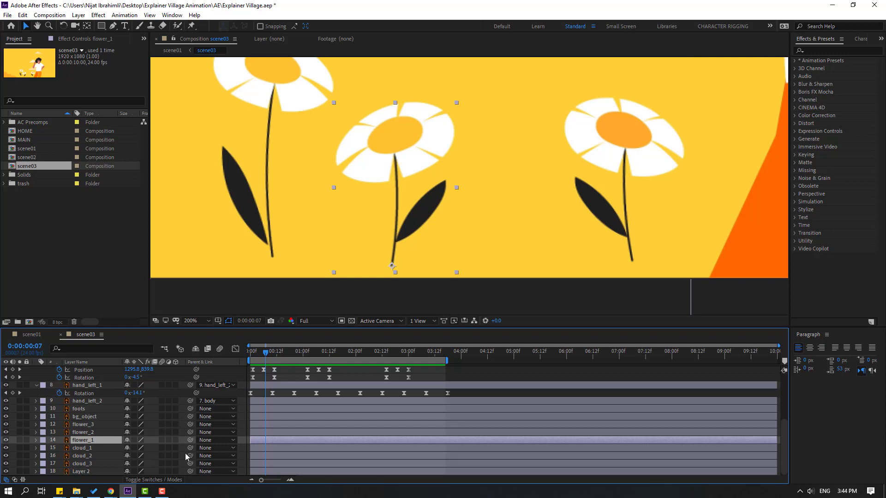
key(r)
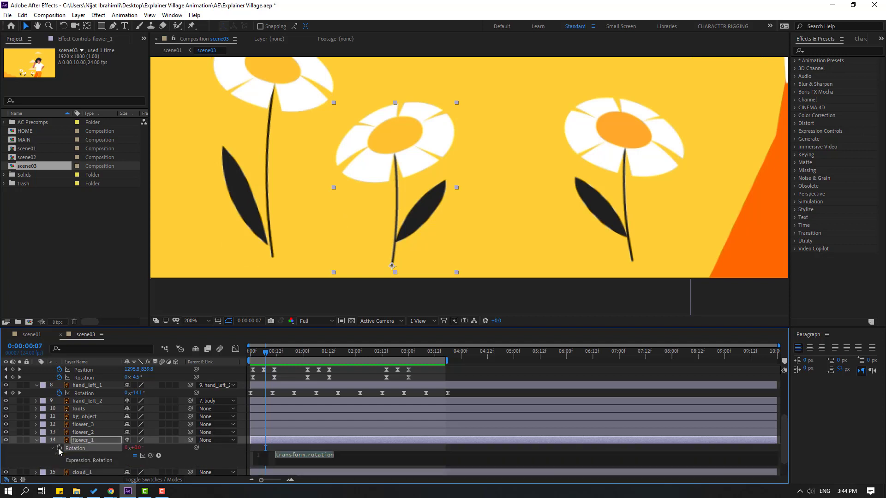
alt+click(59, 448)
key(ctrl+v)
click(417, 447)
scroll(439, 193, down, 3)
scroll(477, 243, up, 1)
key(space)
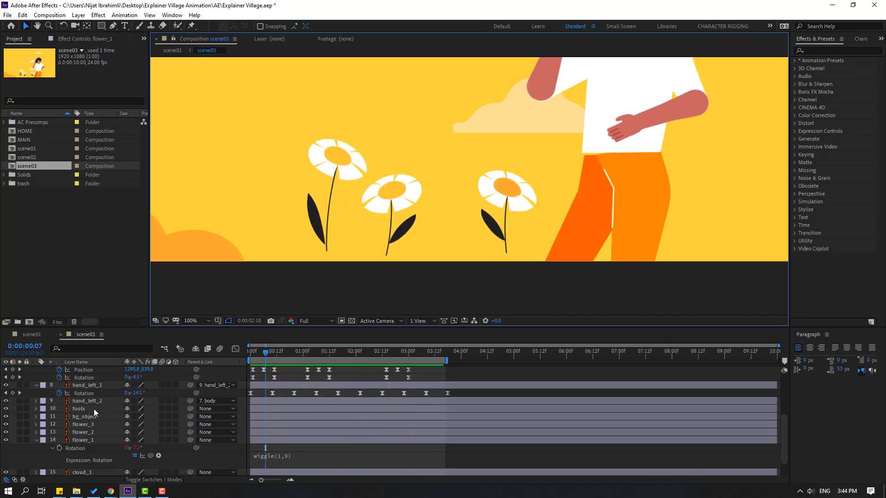
Step: Collapse flower_1's properties and select flower_2 and flower_3 in turn
click(37, 440)
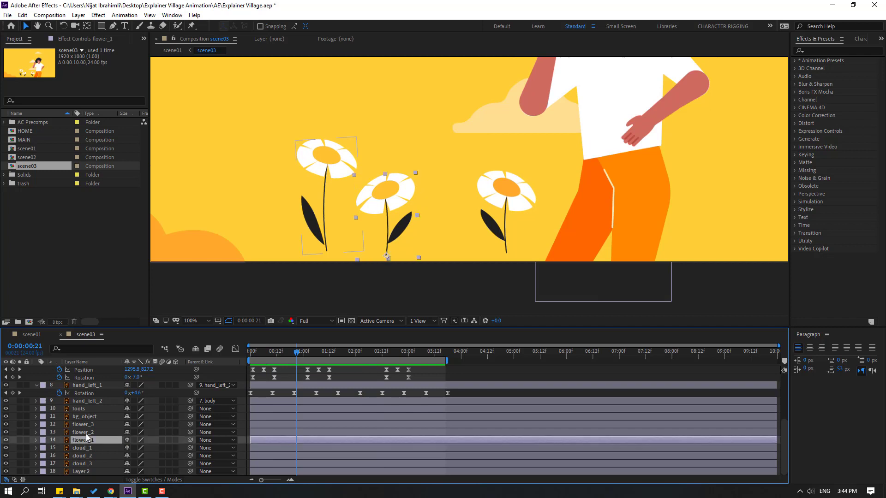
click(82, 445)
click(84, 433)
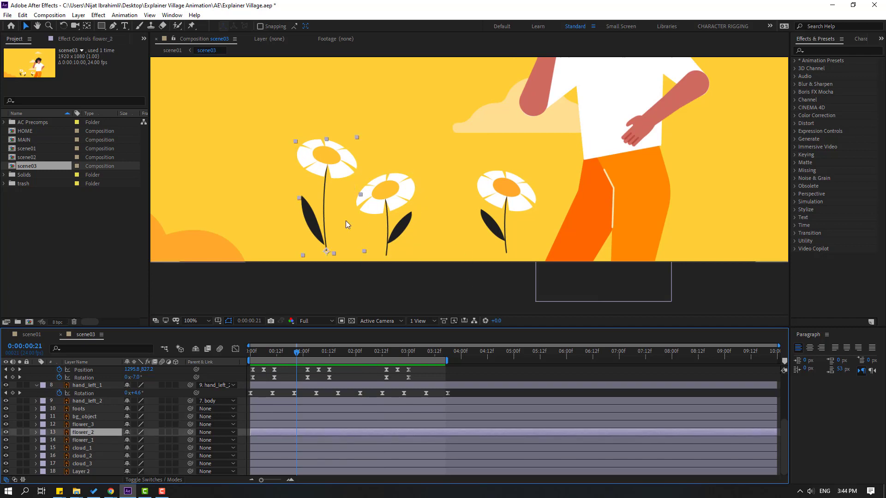
click(386, 209)
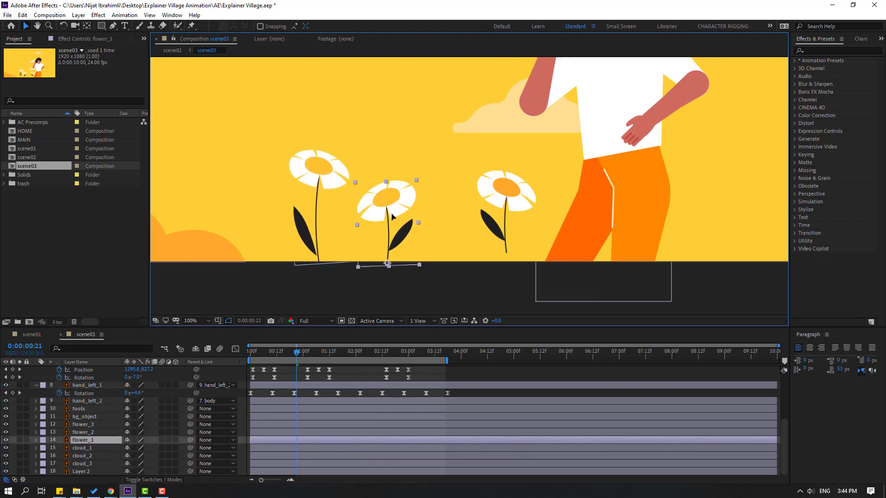
click(504, 208)
scroll(342, 254, down, 3)
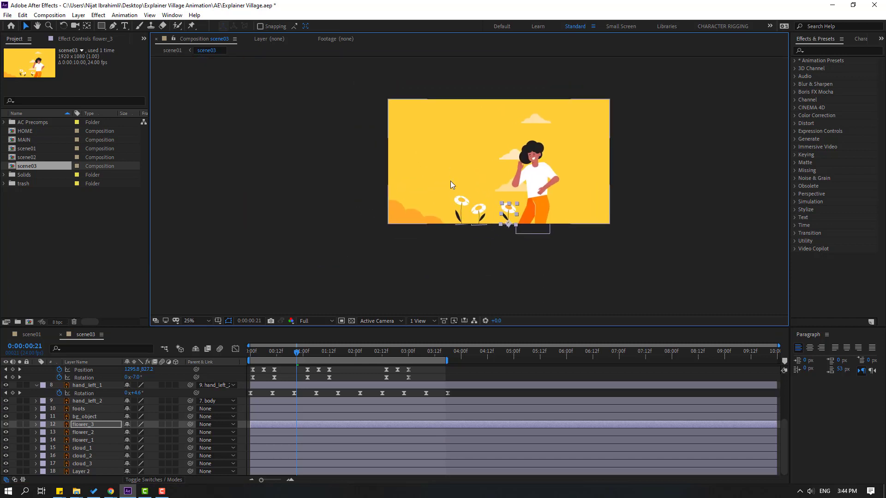
Step: Select cloud_1, cloud_2 and cloud_3 and set starting Position keyframes at 0:00
drag(599, 152, 567, 178)
click(498, 151)
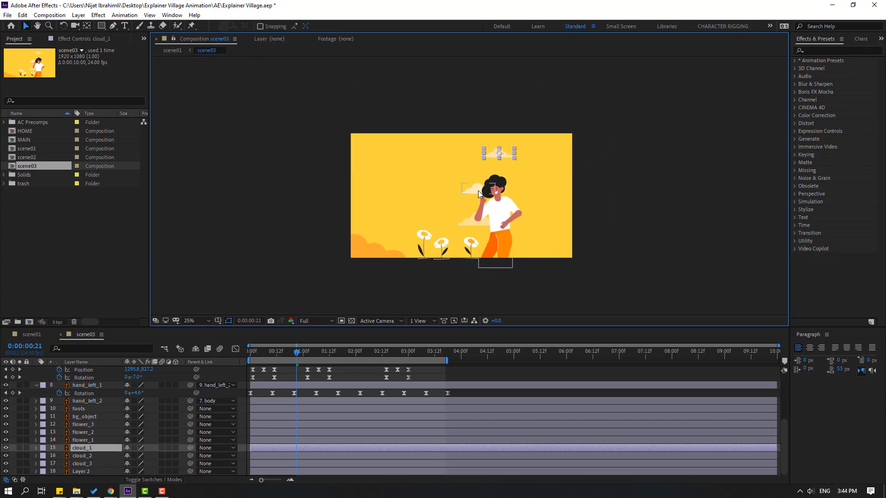
shift+click(478, 190)
shift+click(468, 223)
drag(294, 354, 250, 354)
key(p)
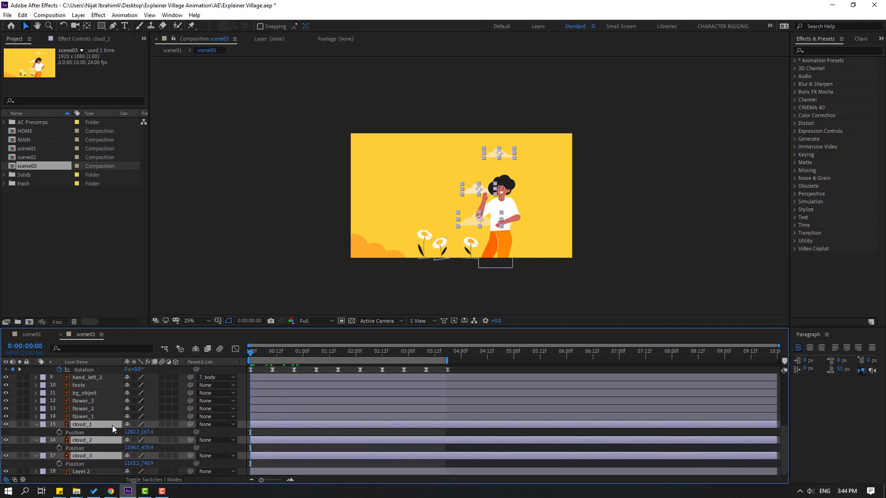
click(59, 432)
Step: At about 3:16, shift cloud_1 left for its end position and preview the drifting clouds
drag(264, 352, 443, 359)
click(466, 369)
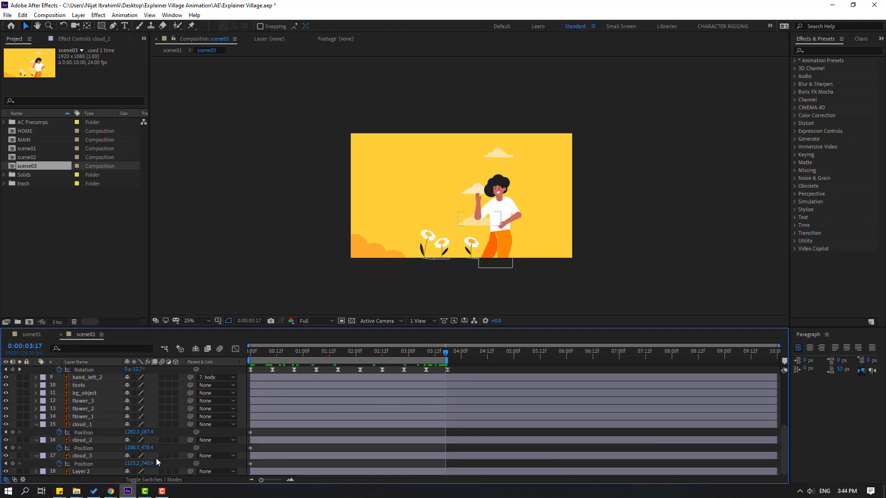
drag(134, 434, 68, 467)
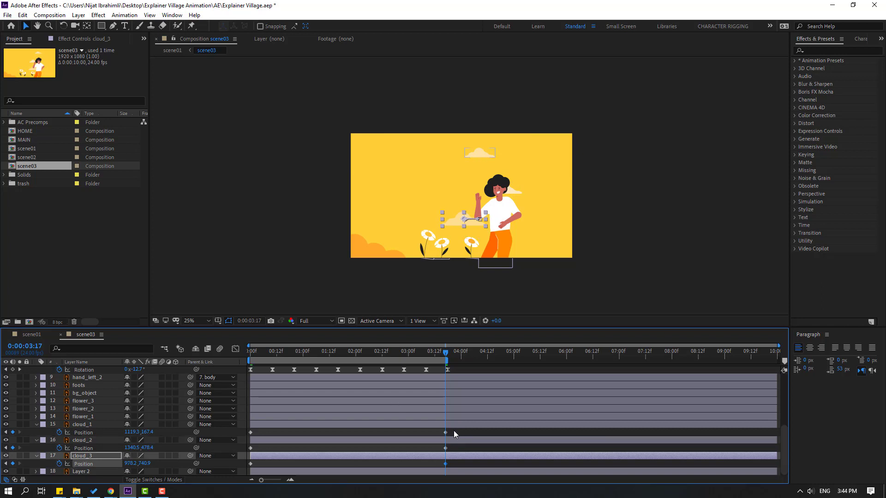
key(space)
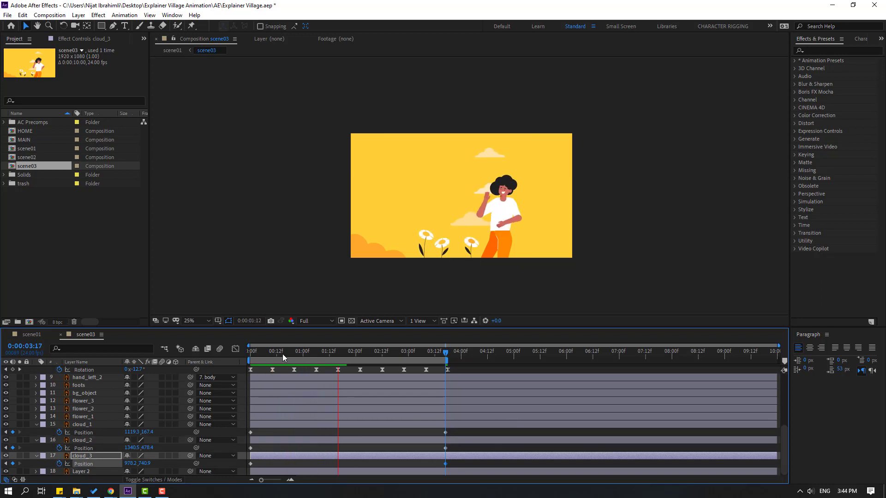
scroll(469, 241, up, 1)
Step: Close scene03, end scene01's work area around 8 seconds, and preview the animation
click(267, 353)
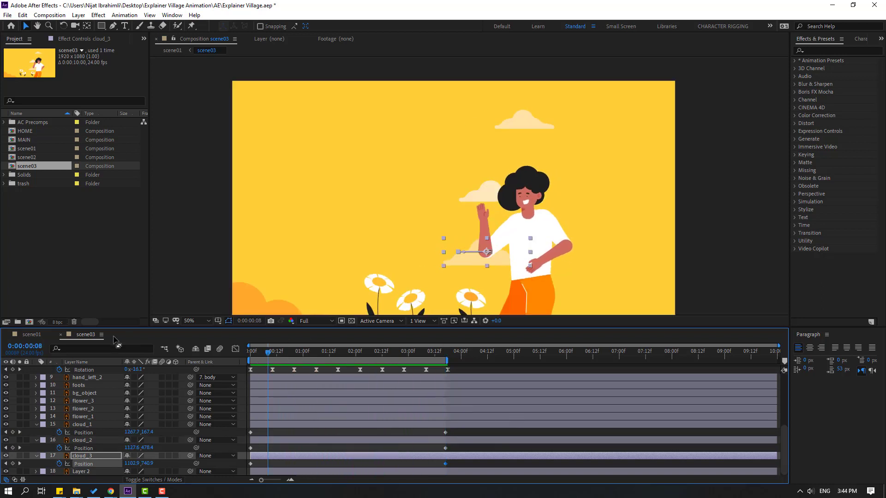
click(60, 335)
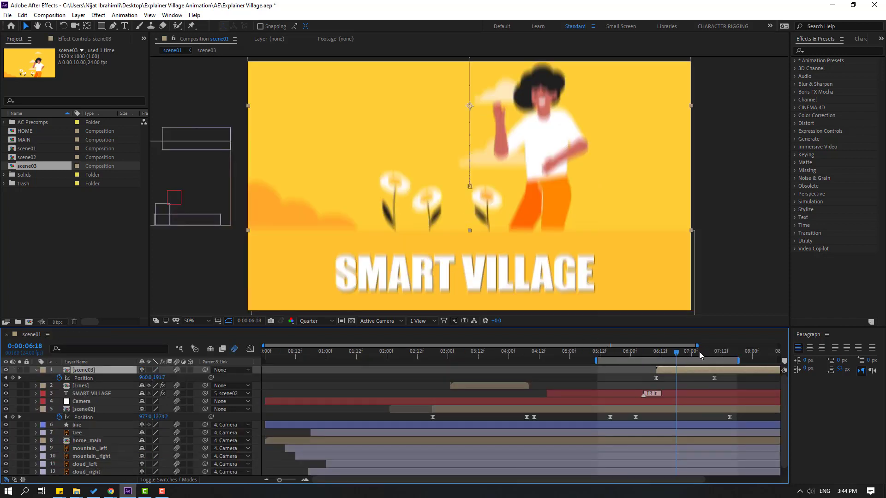
drag(642, 355, 737, 361)
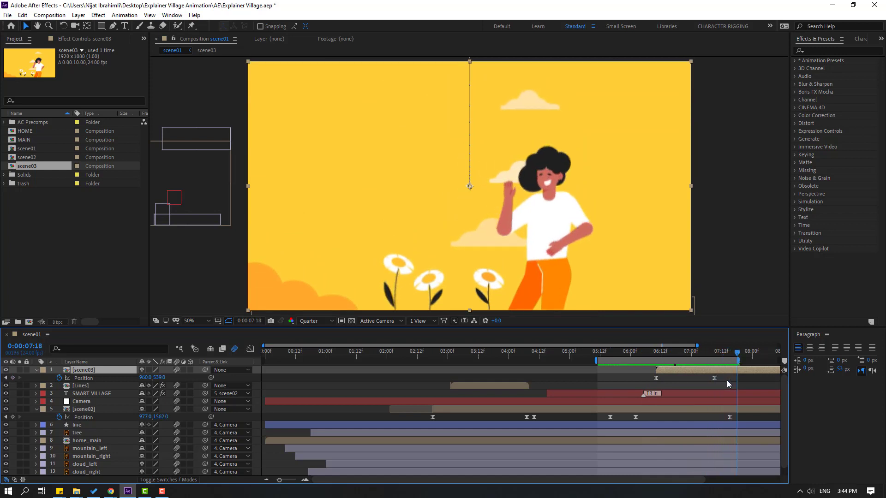
key(minus)
drag(664, 359, 781, 363)
key(n)
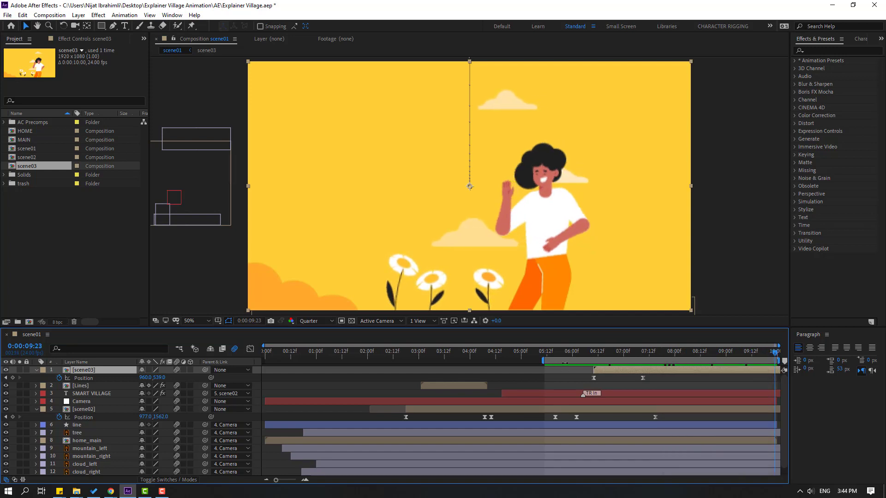
click(564, 378)
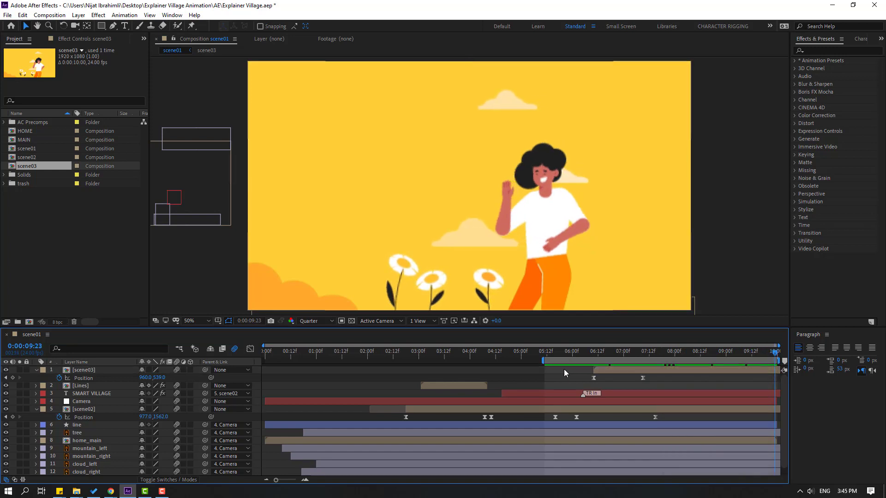
key(space)
key(space)
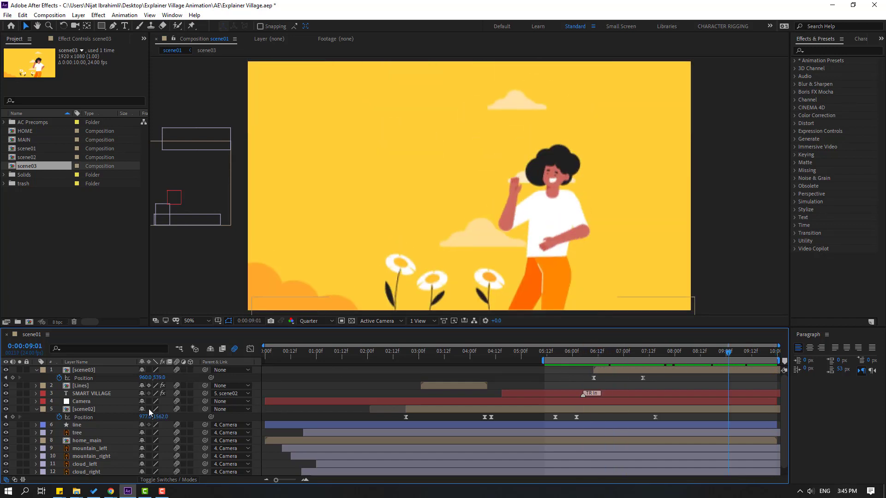
Step: Duplicate the SMART VILLAGE text layer and drag the copy to the top of the stack
click(92, 395)
key(ctrl+d)
drag(83, 394, 101, 378)
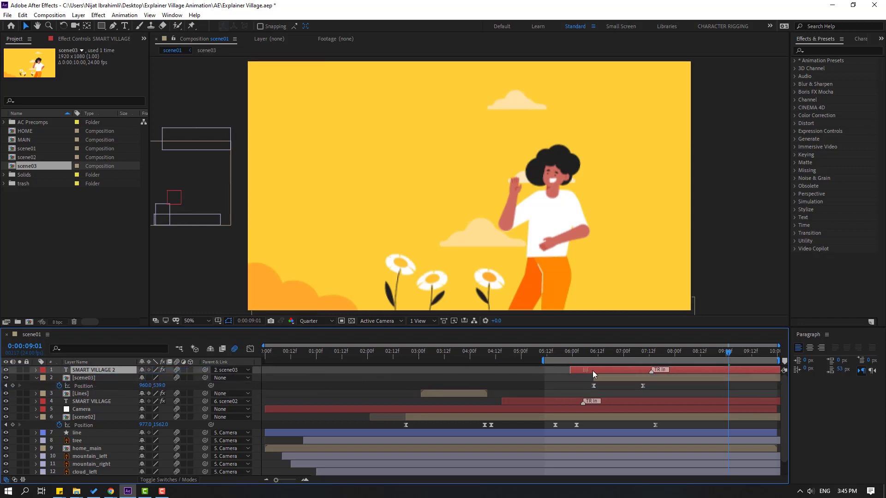
Step: Shift the preview range slightly earlier and play the title animation from 0:00:07:04
drag(650, 359, 639, 356)
click(633, 353)
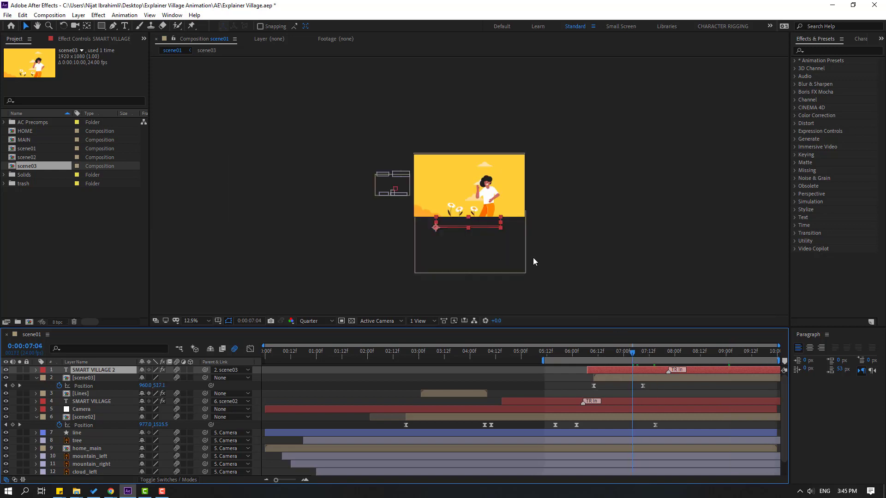
scroll(495, 266, down, 4)
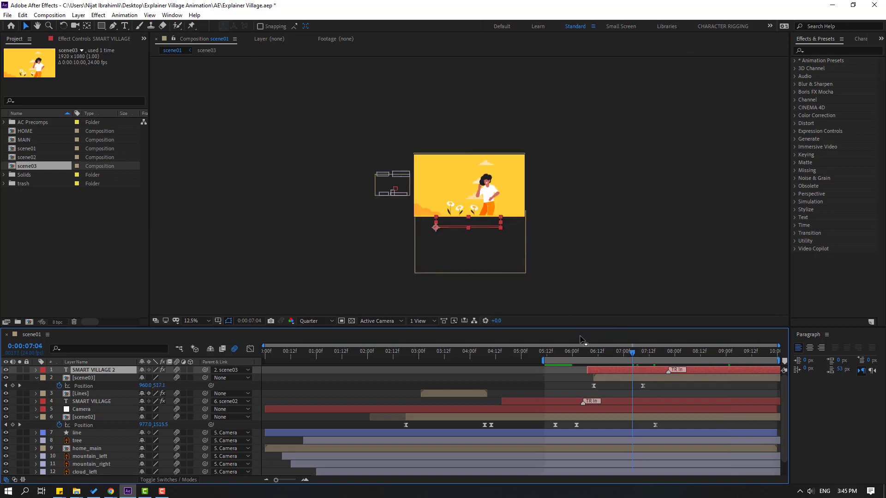
key(space)
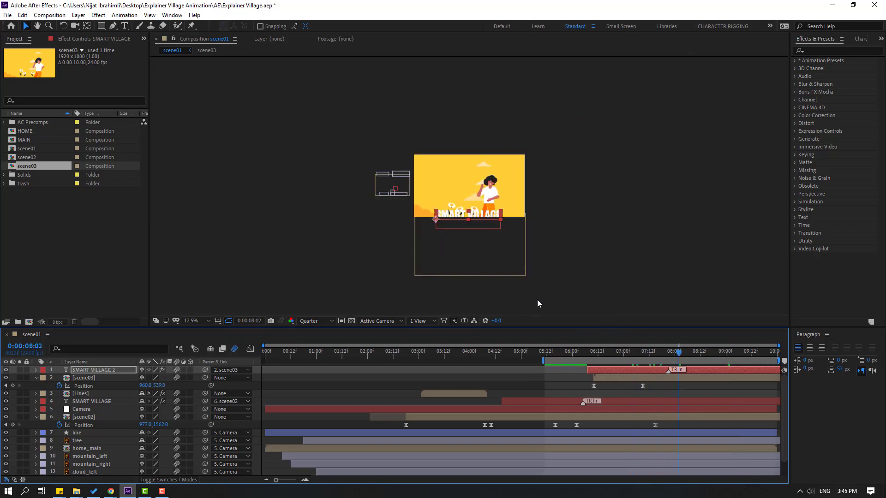
scroll(469, 198, up, 4)
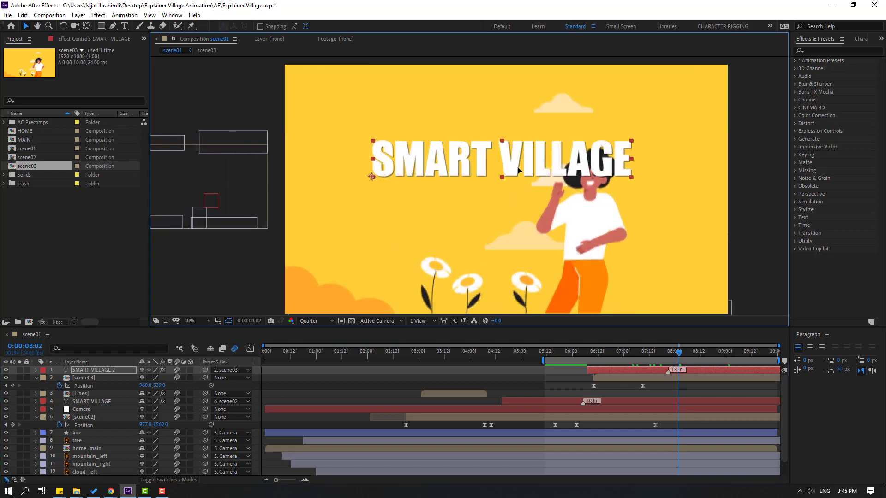
Step: Move the copied title toward the top left and retype its text as 'SAY Hi'
drag(472, 142, 460, 124)
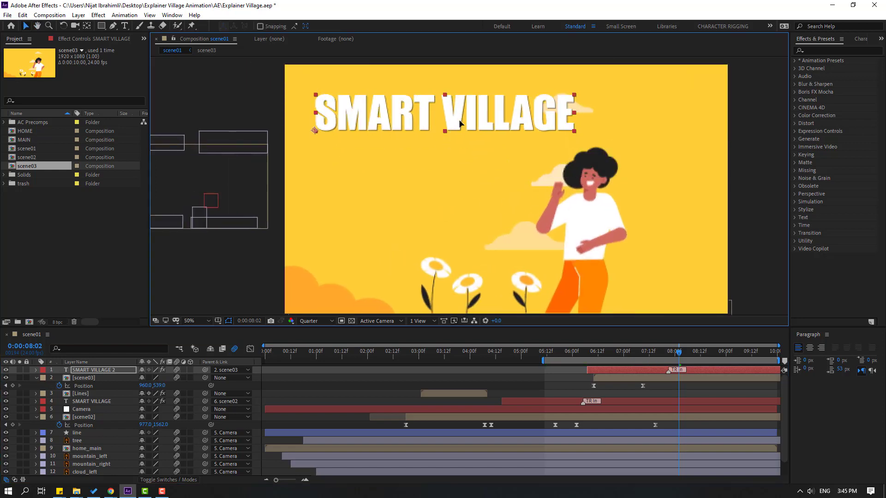
double_click(459, 123)
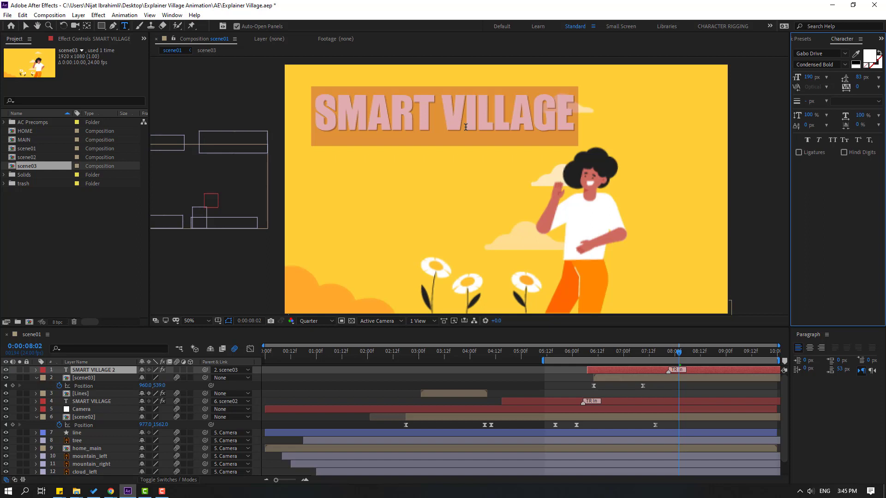
text(SA)
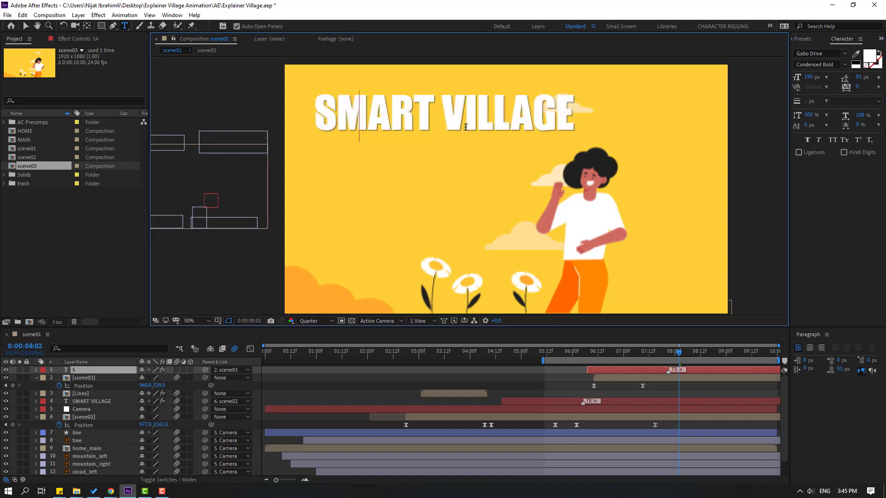
text(Y HE)
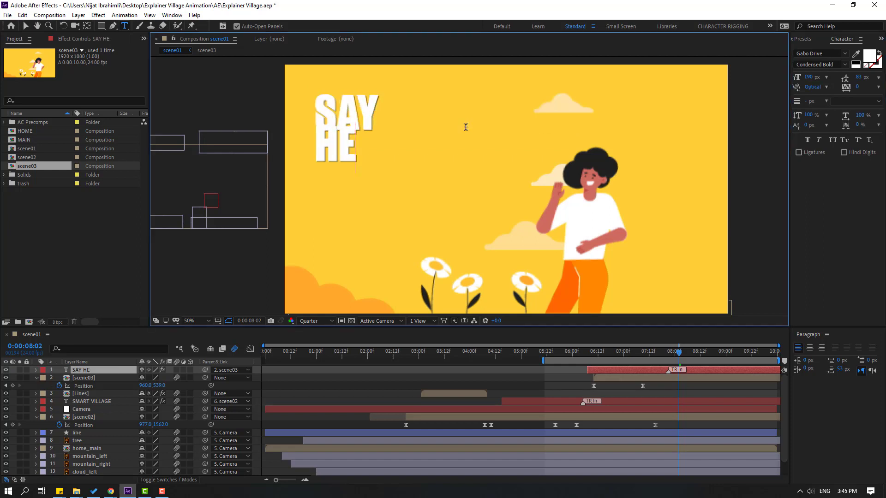
key(BackSpace)
key(BackSpace)
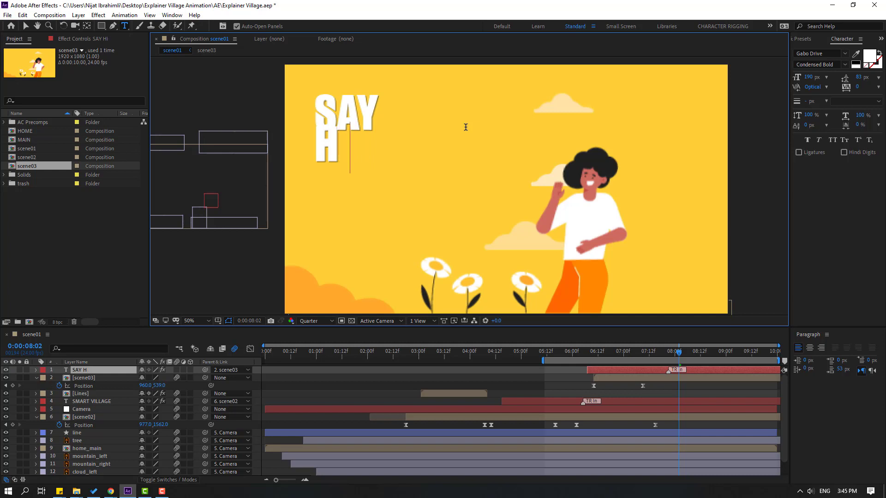
click(28, 26)
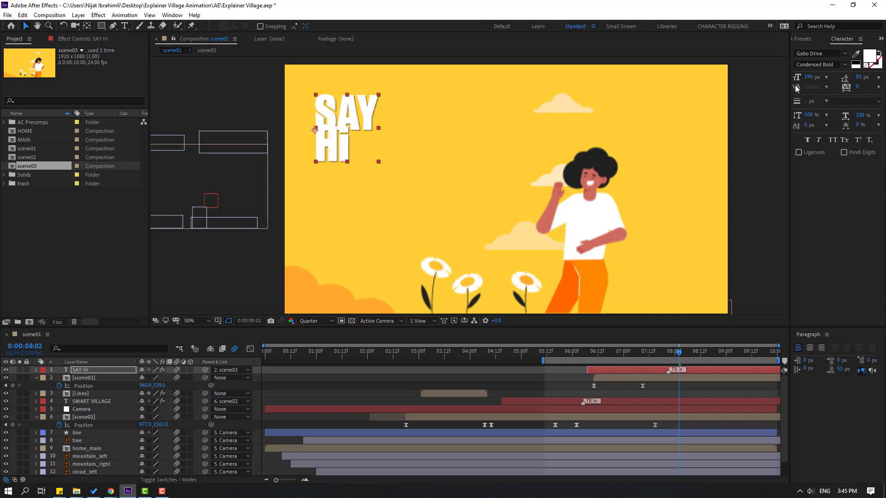
Step: Increase the line spacing, scale the SAY Hi layer to 160%, and reposition it lower right
drag(857, 79, 879, 77)
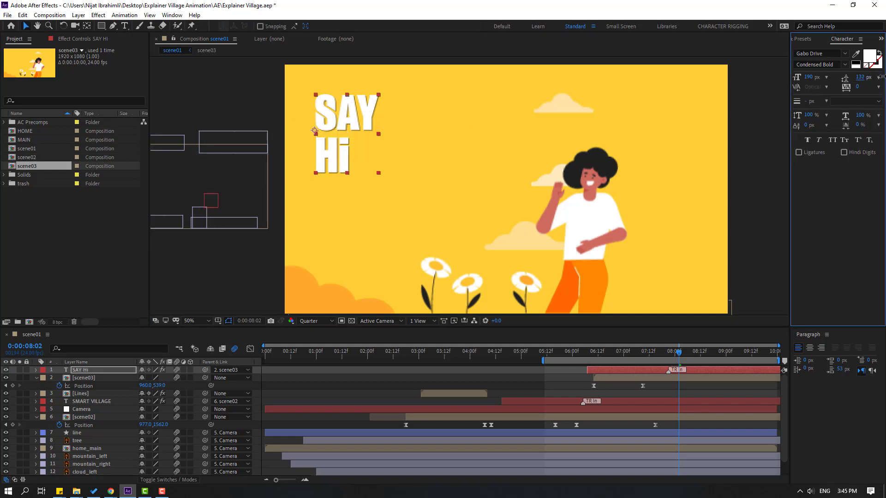
click(90, 374)
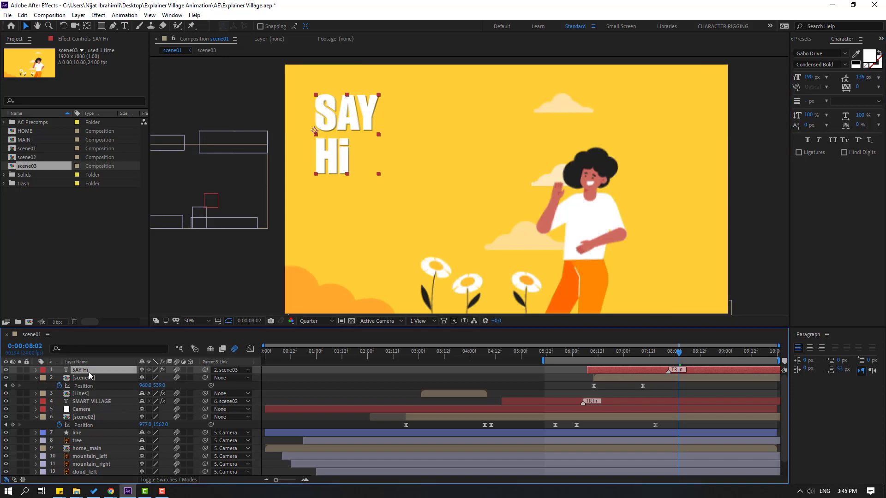
key(s)
drag(153, 377, 178, 378)
drag(342, 179, 358, 203)
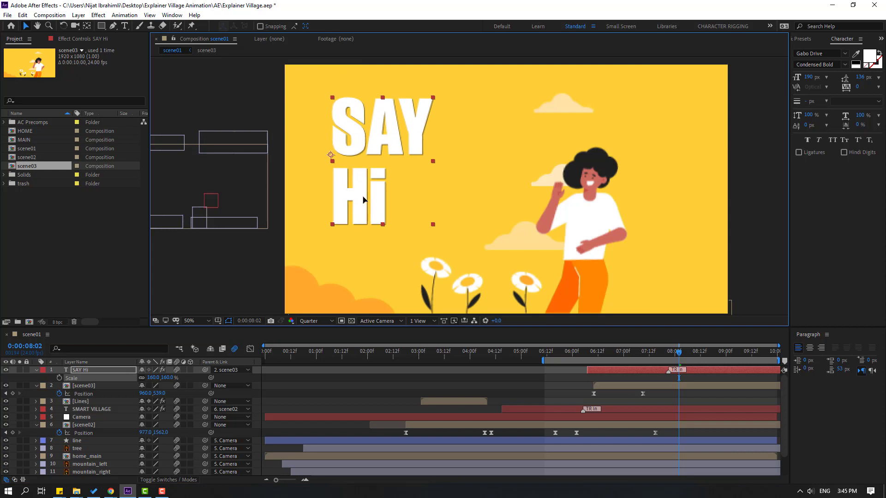
Step: Scrub to check the title in motion, extend the preview range to the start, and change the viewer magnification
drag(586, 355, 776, 369)
drag(542, 362, 265, 362)
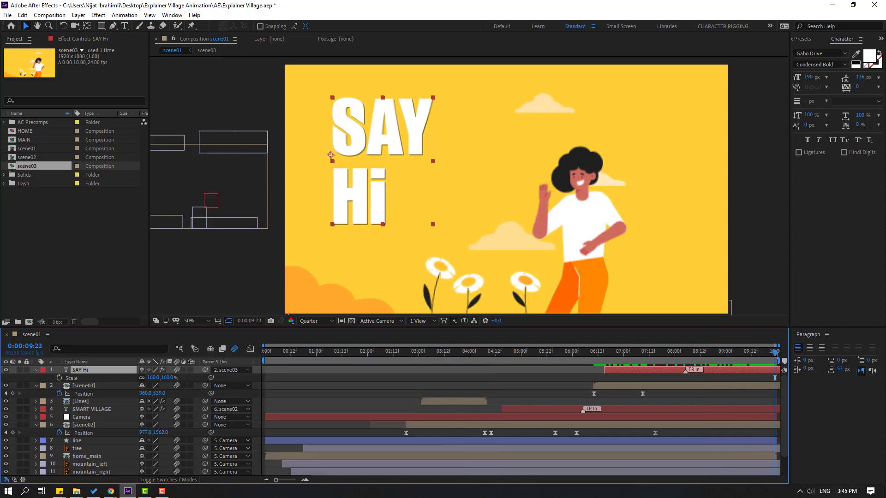
click(194, 325)
click(210, 172)
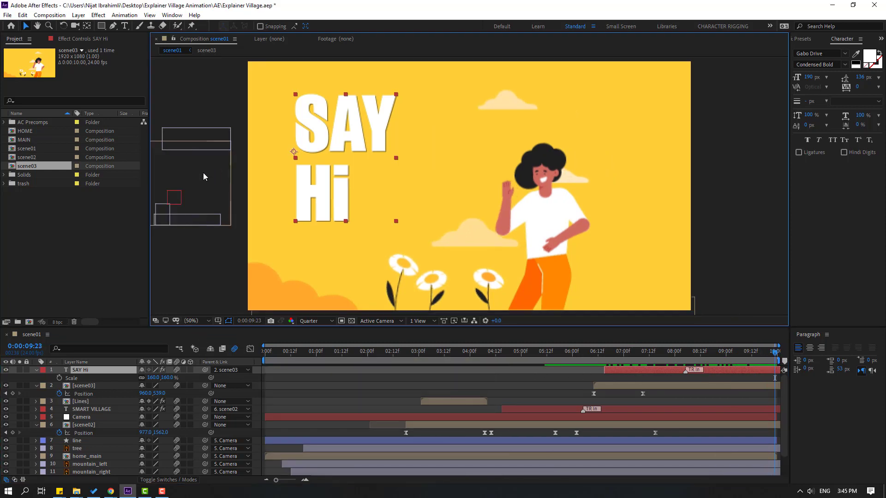
key(space)
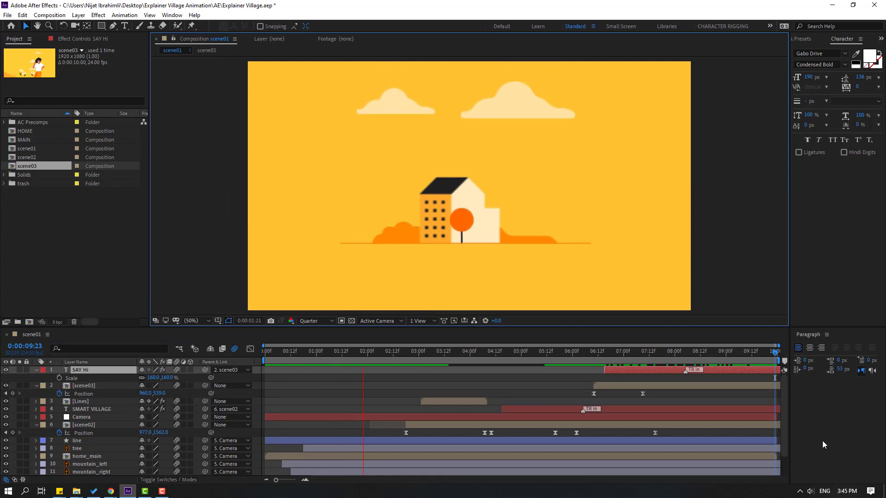